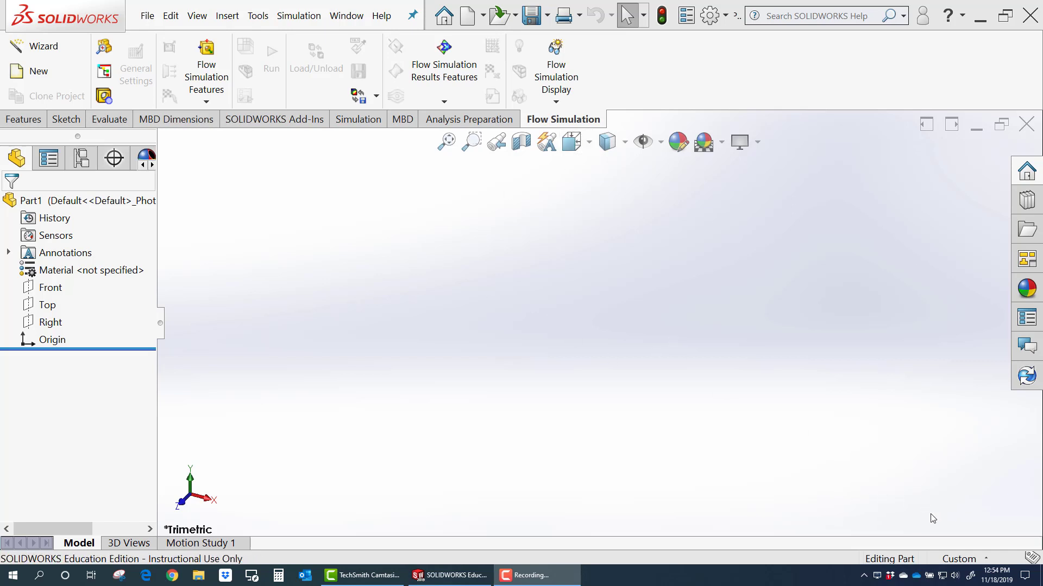
Set the document's unit system to IPS (inch, pound, second).
click(967, 559)
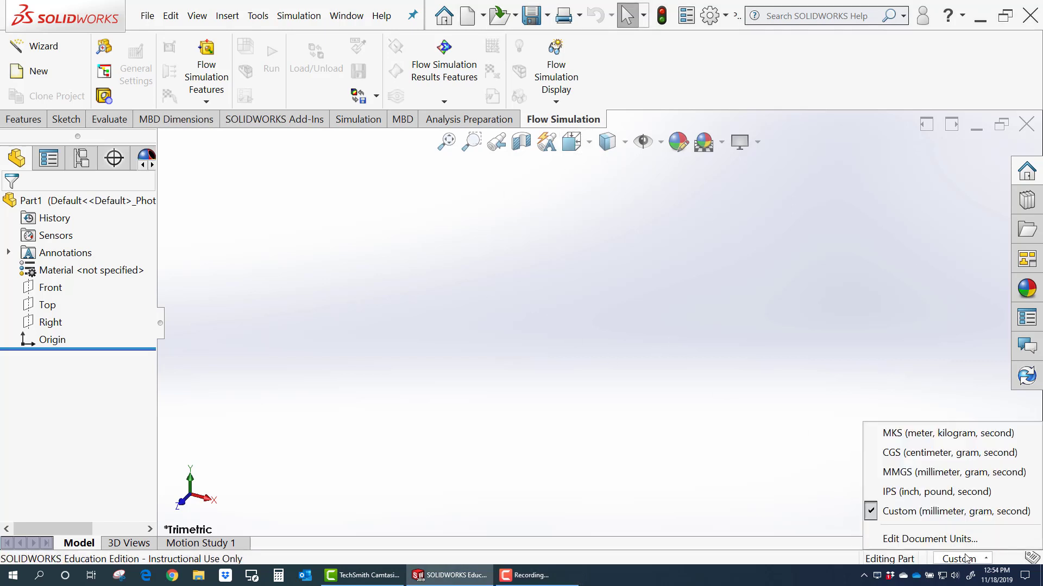
click(950, 494)
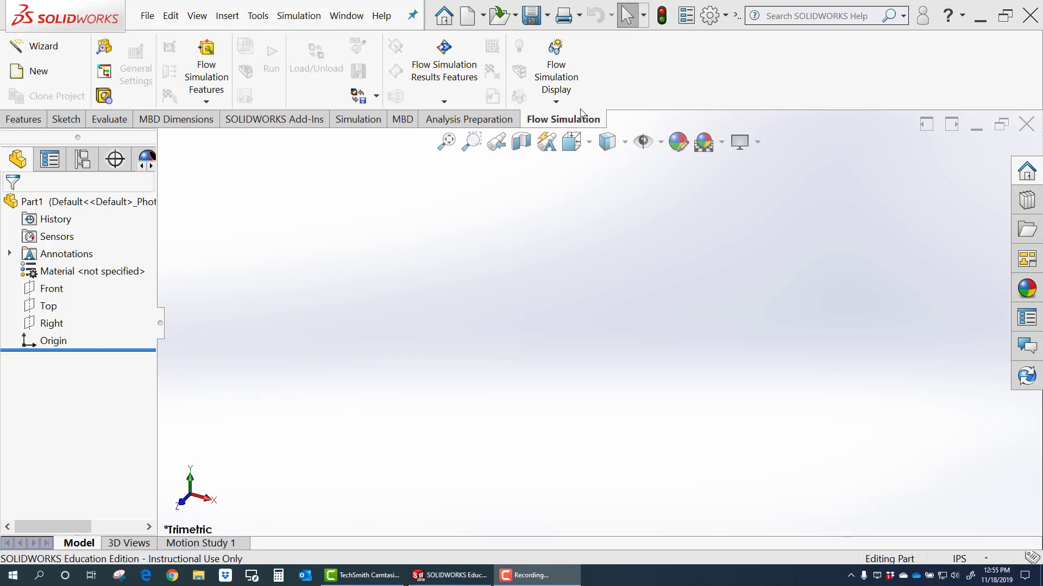
Check in the add-ins list whether SOLIDWORKS Flow Simulation 2019 is active and set to load at start-up.
click(726, 16)
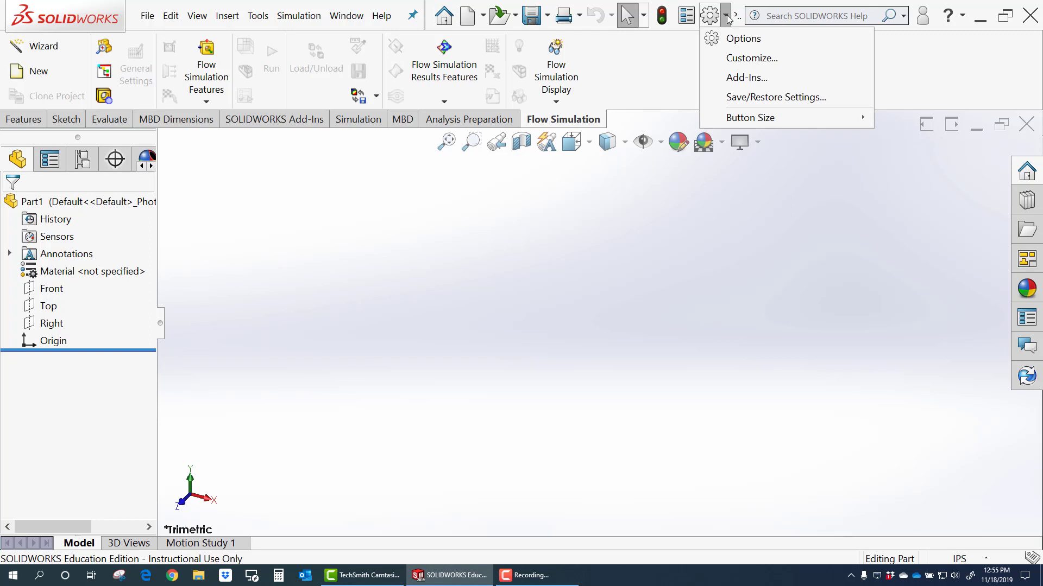
click(740, 79)
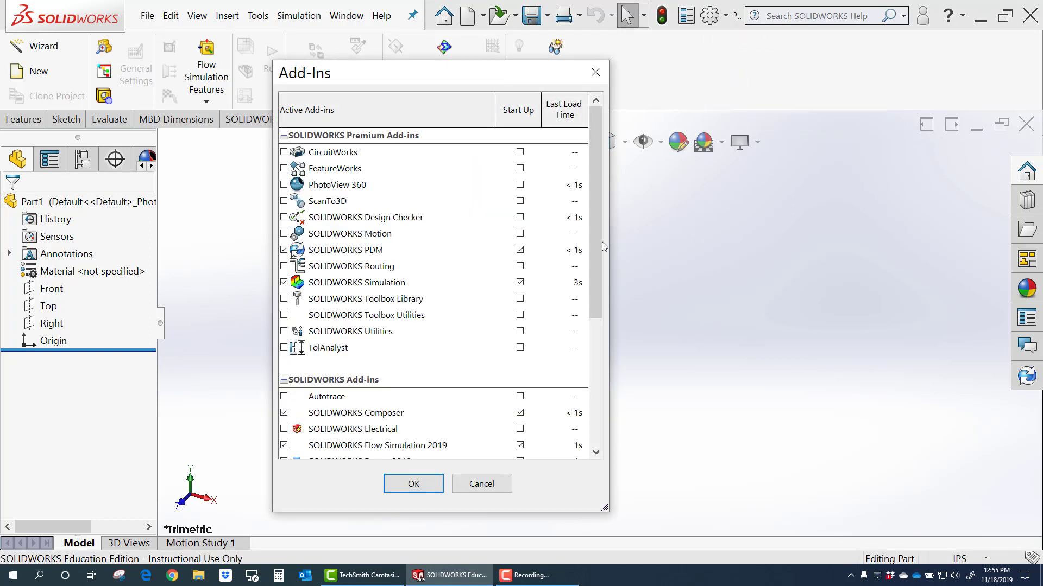
drag(600, 242, 609, 403)
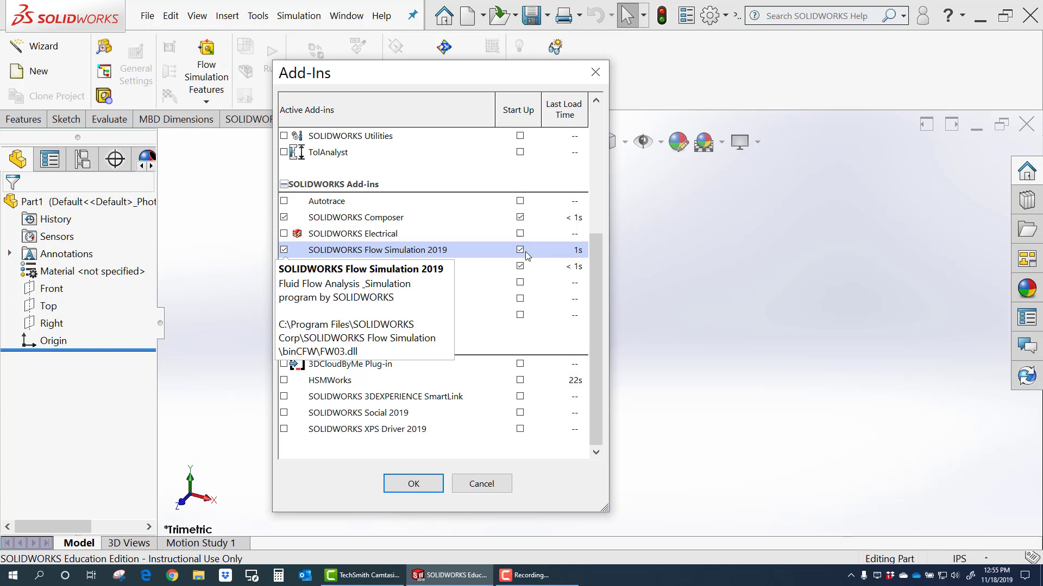
click(413, 484)
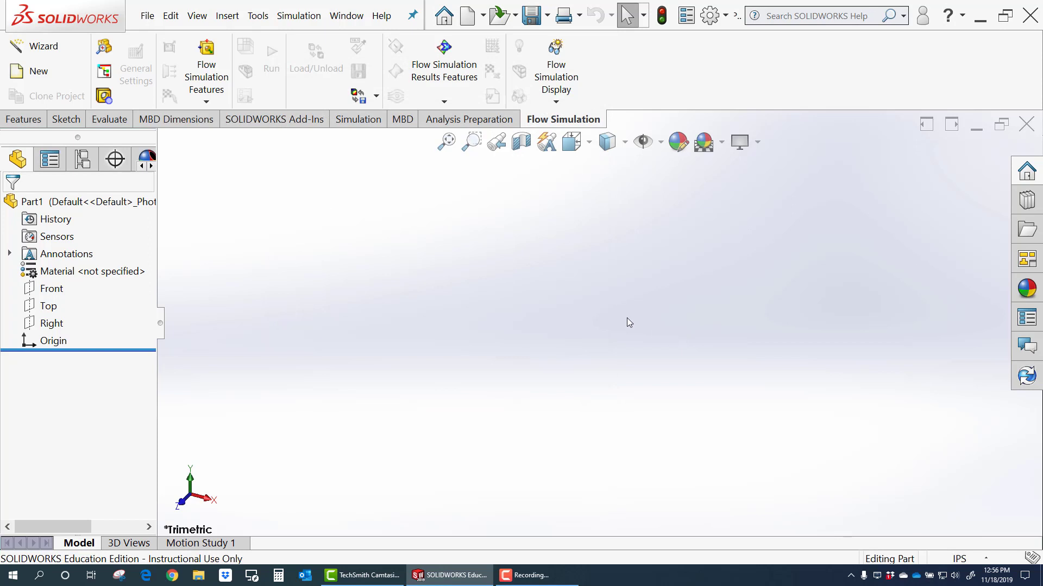
Start a sketch on the Front plane and draw a horizontal two-point spline about 2.76 in long, starting at the origin.
click(53, 288)
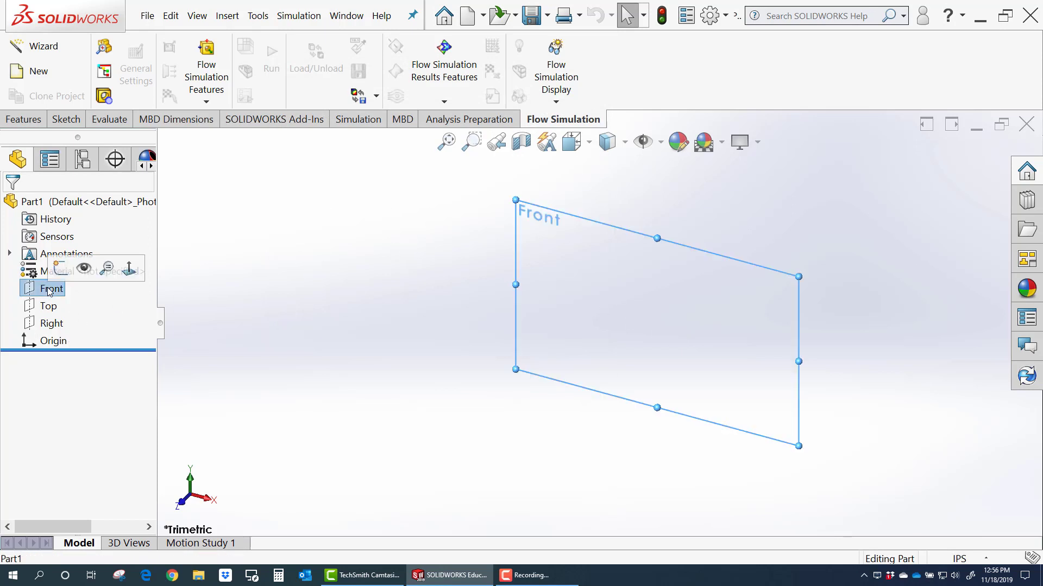
click(126, 268)
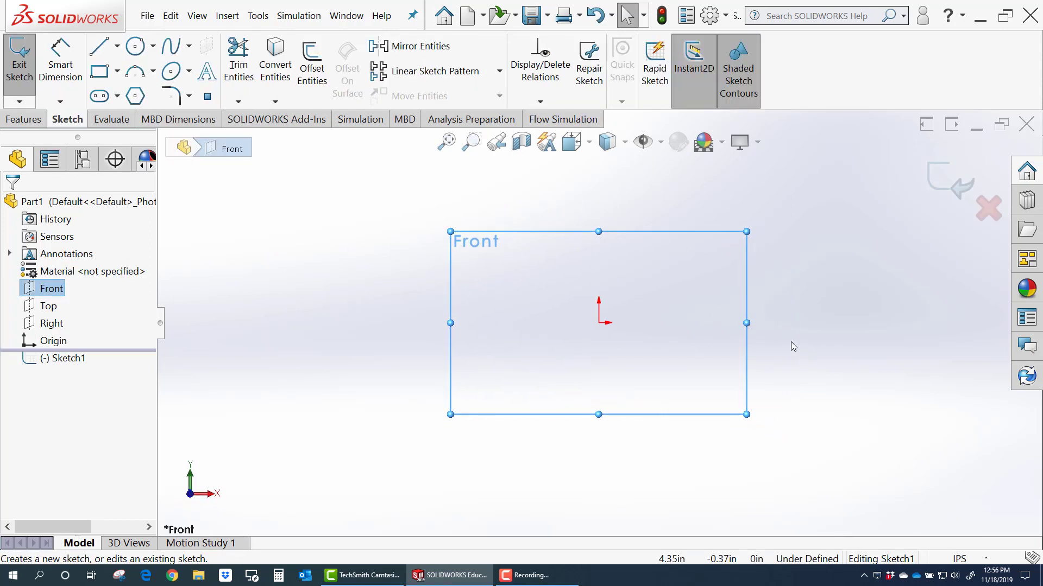
scroll(786, 318, down, 2)
scroll(715, 337, down, 2)
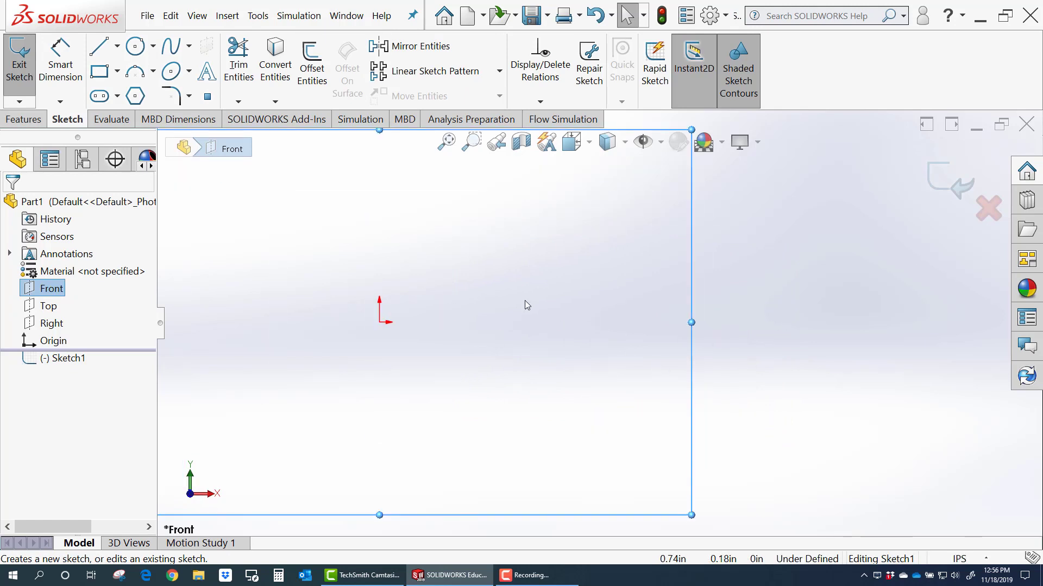
scroll(578, 319, up, 1)
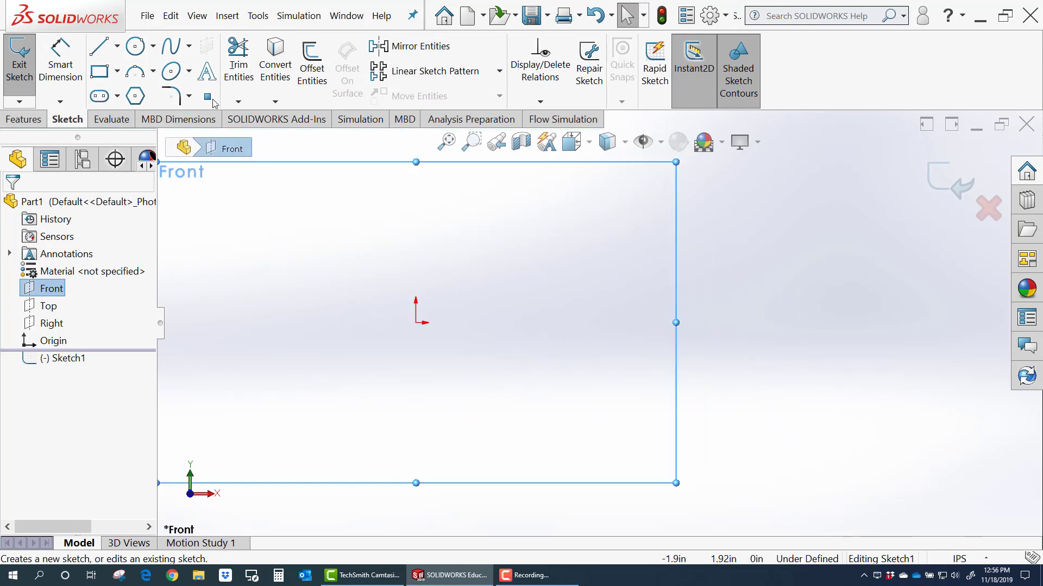
click(190, 46)
click(191, 75)
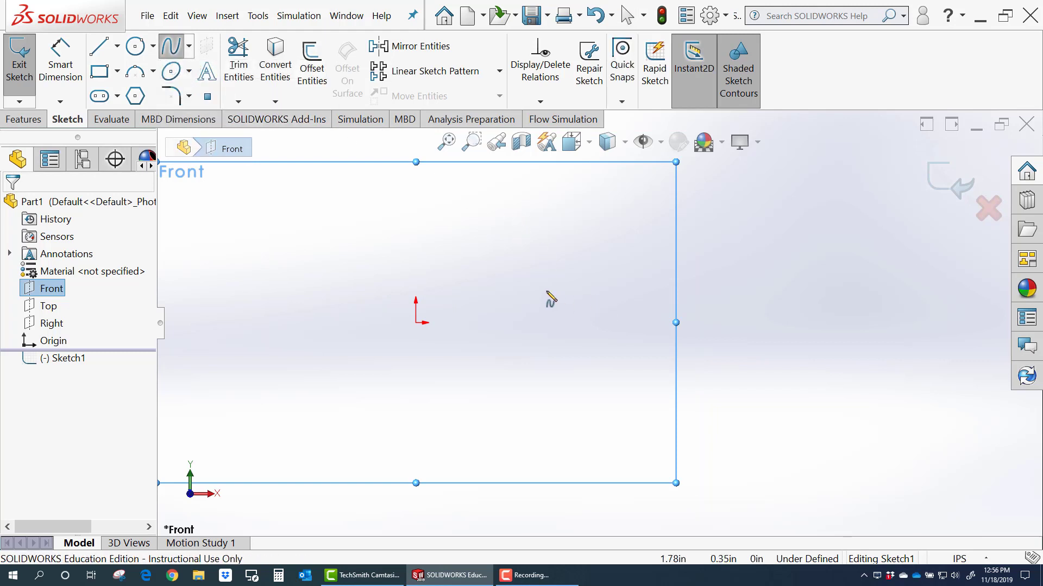
click(416, 323)
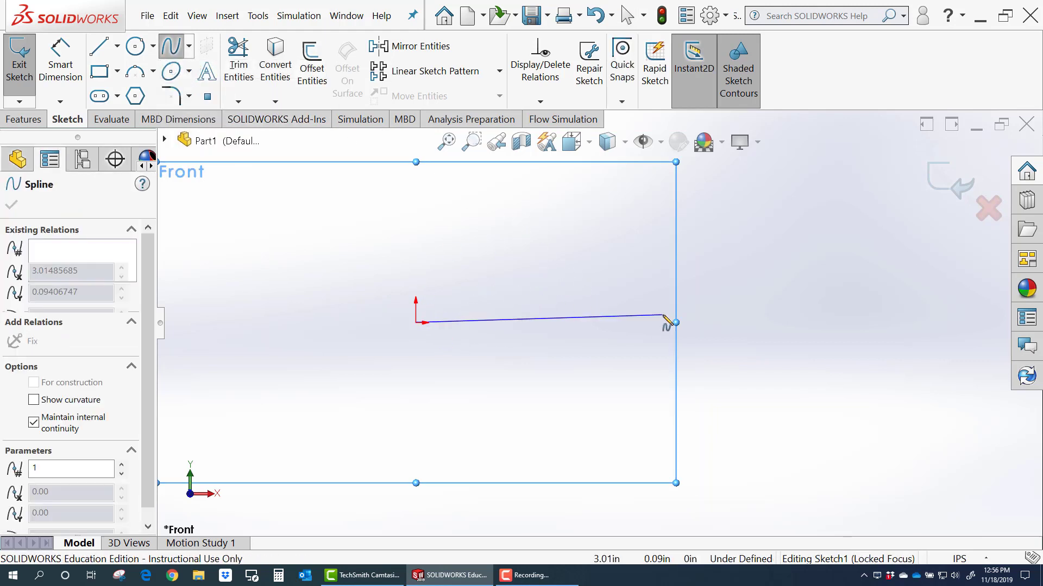
click(643, 323)
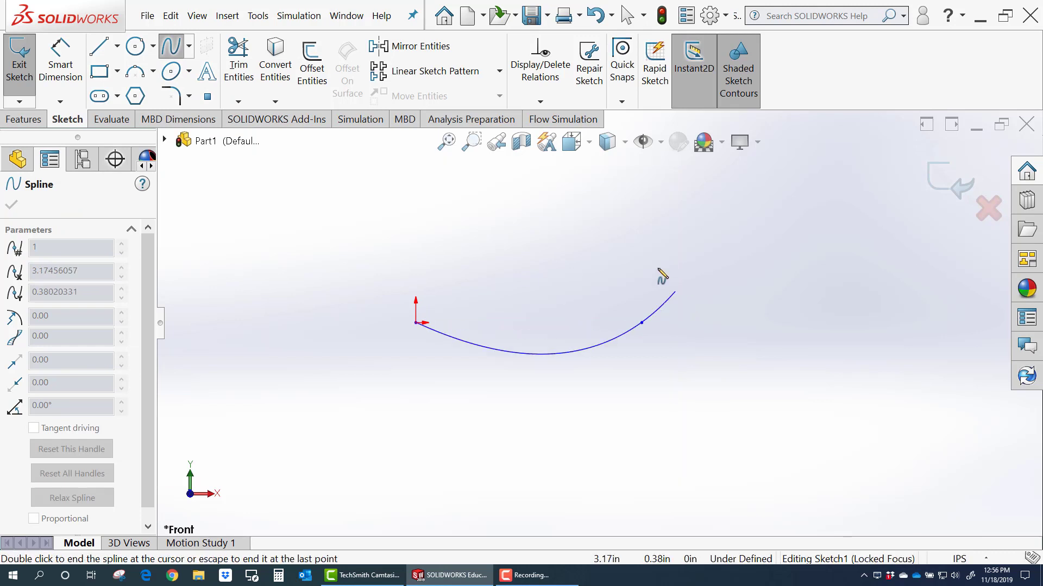
key(Escape)
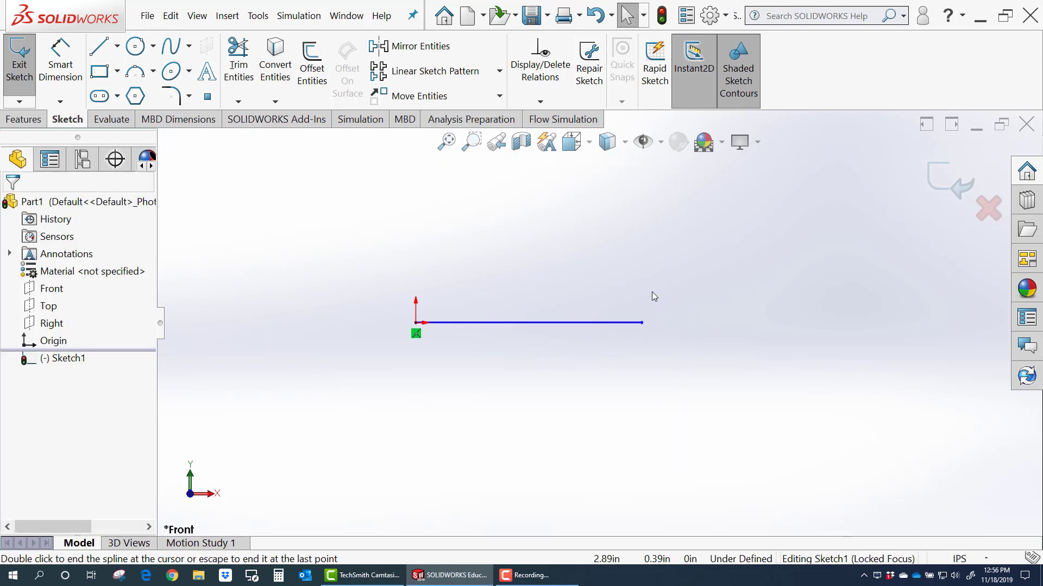
Bow the spline upward with its tangent handle at the origin, make that handle vertical, and slightly flatten the curve.
click(487, 324)
drag(505, 324, 423, 291)
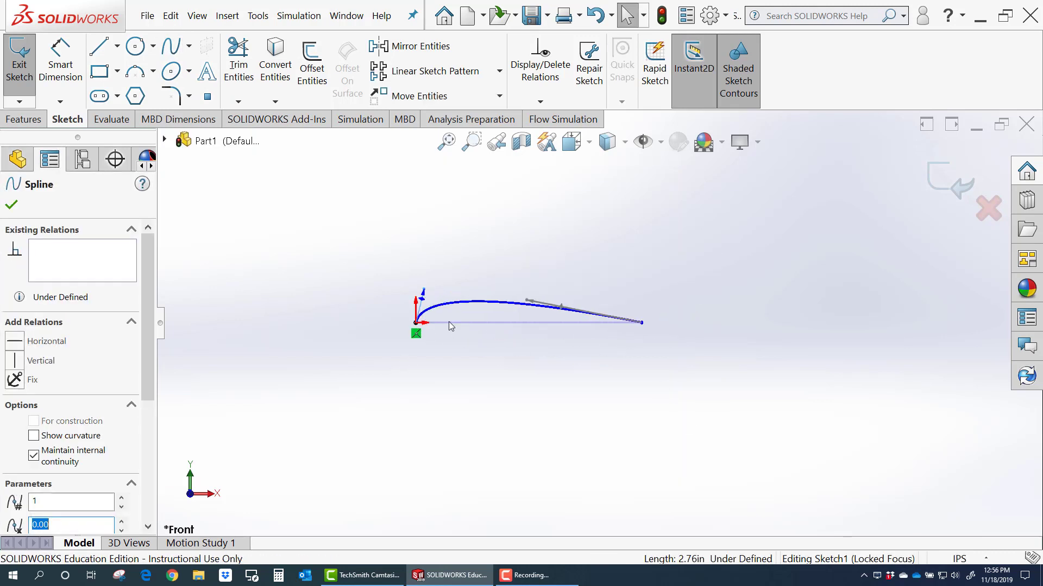
click(15, 361)
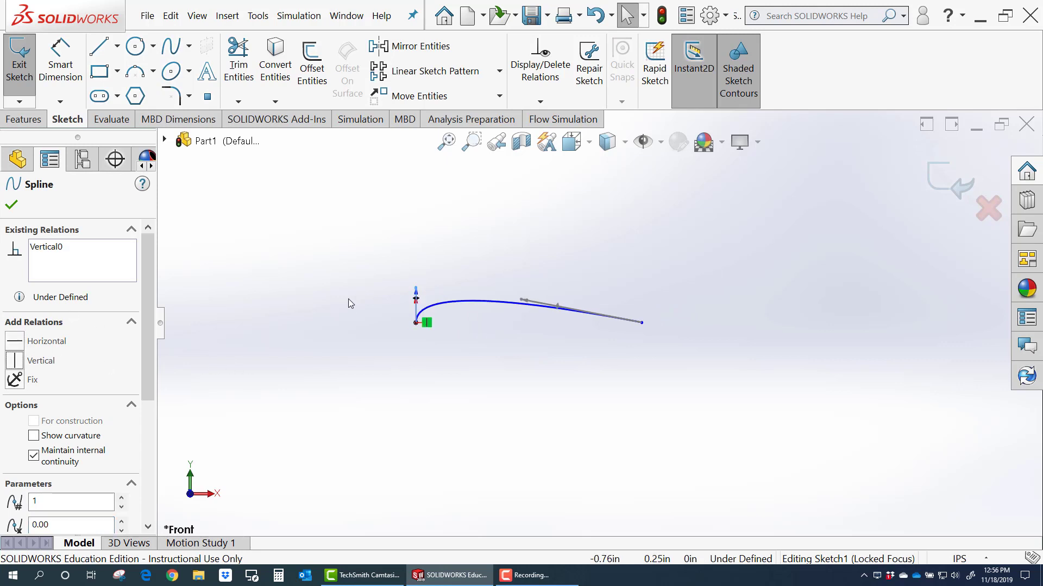
drag(416, 288, 418, 292)
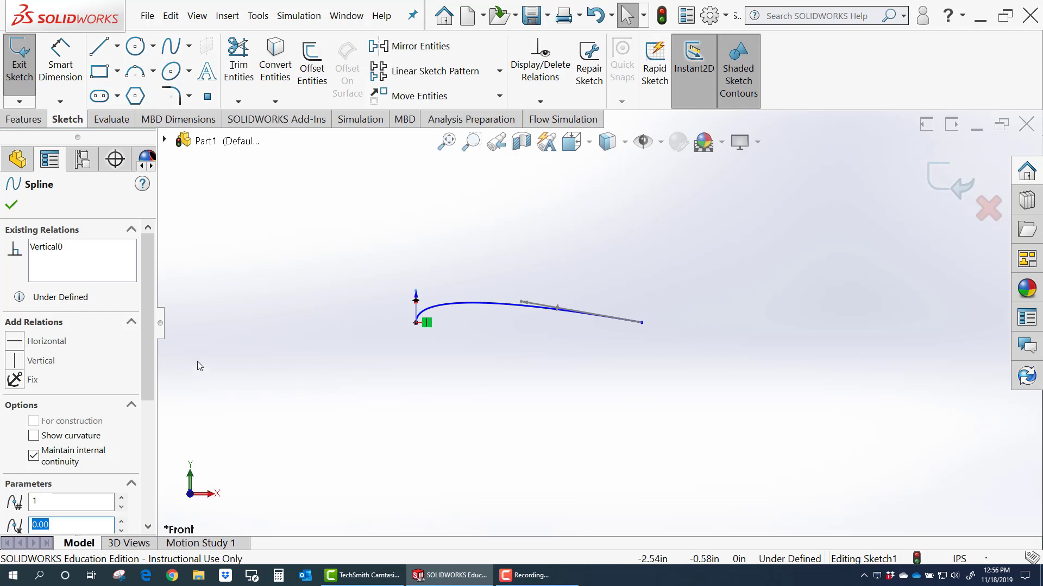
click(12, 205)
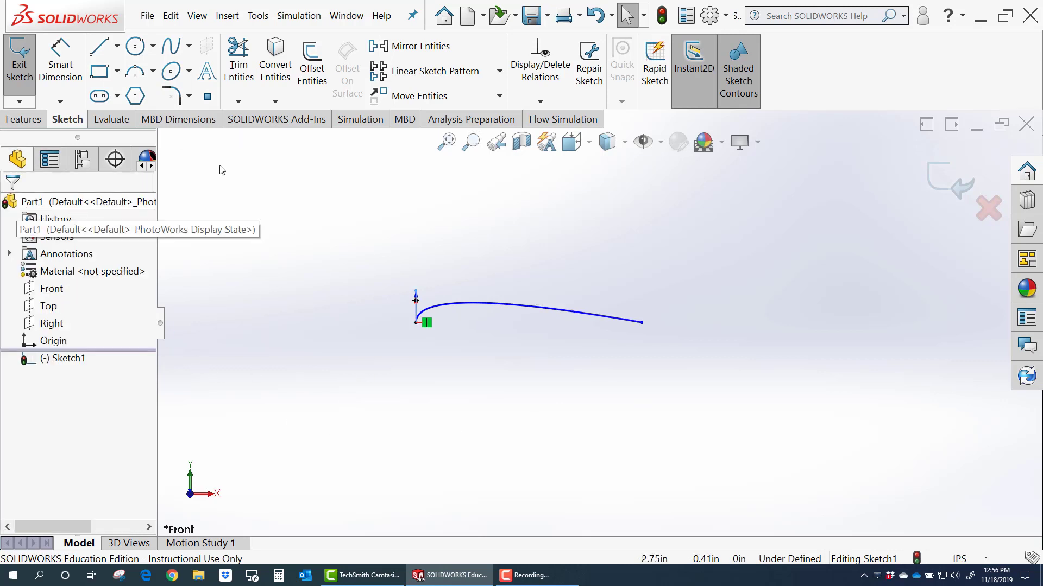
Draw a second two-point spline from the trailing end of the upper curve back to the origin, closing the profile.
click(189, 49)
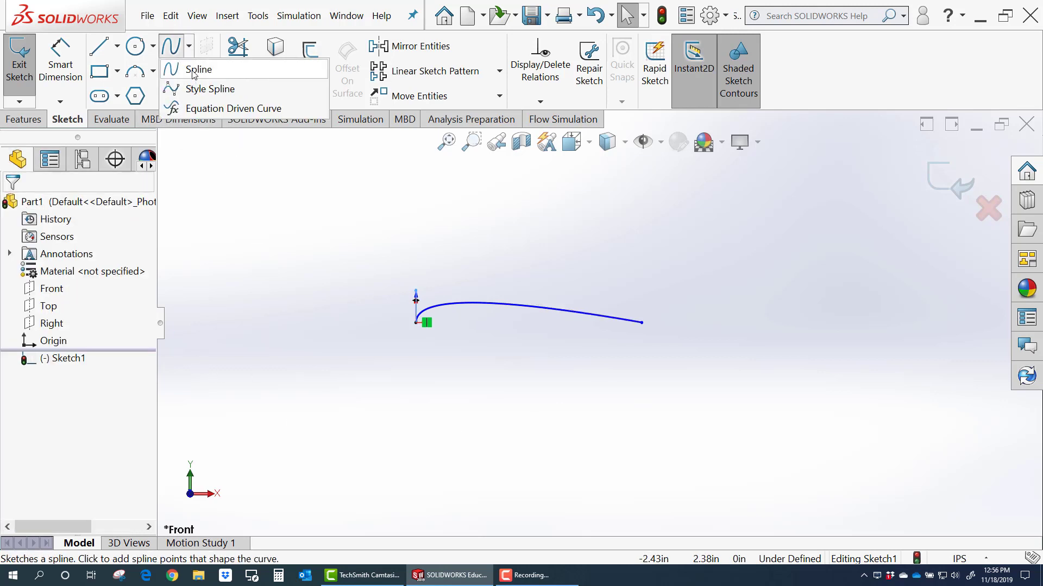
click(194, 70)
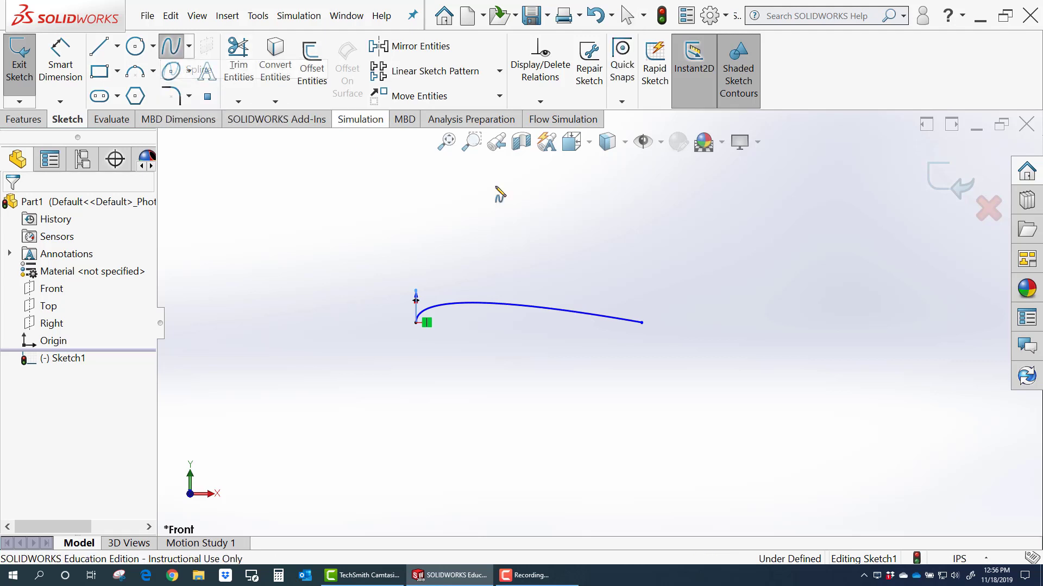
click(641, 323)
click(416, 321)
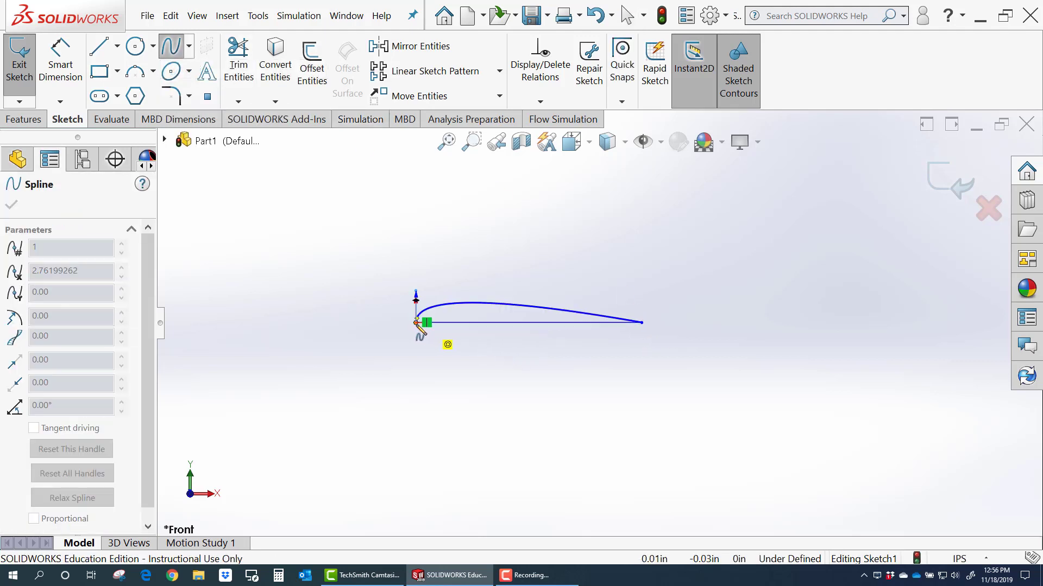
key(Escape)
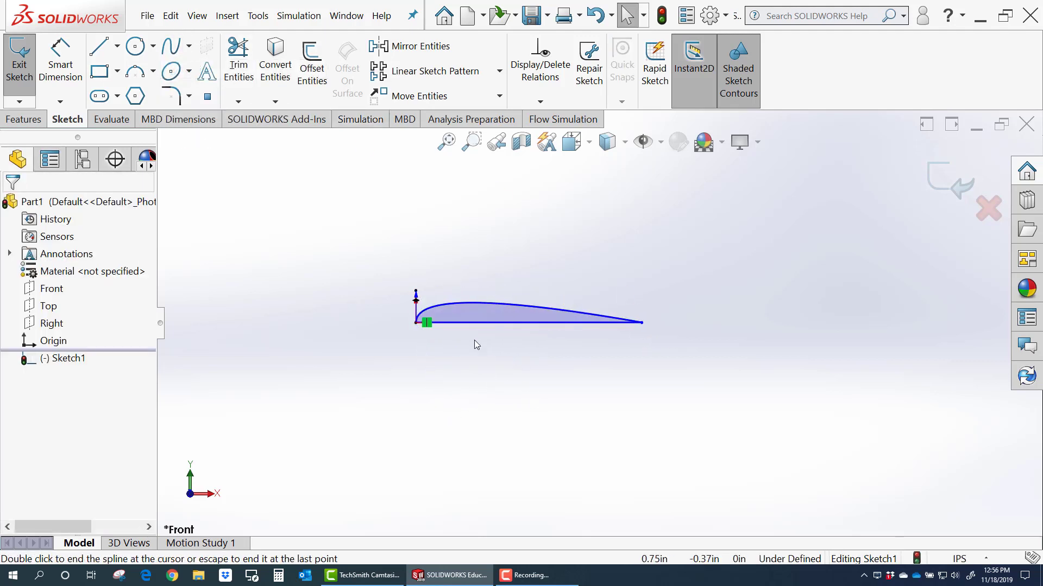
key(Escape)
Bow the second spline downward with its tangent handle at the origin and make that handle vertical.
click(477, 324)
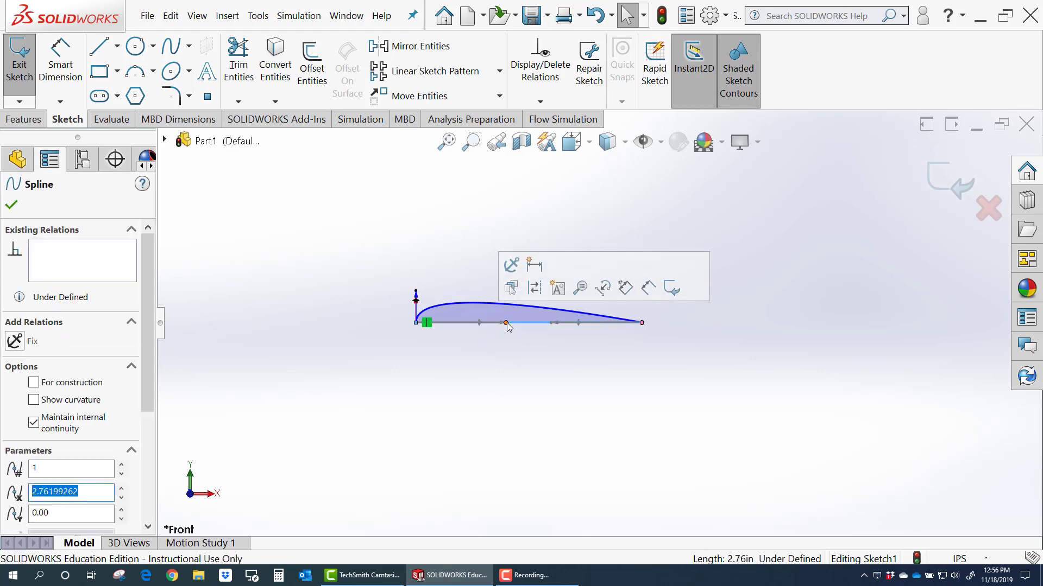
drag(506, 323, 415, 340)
click(19, 359)
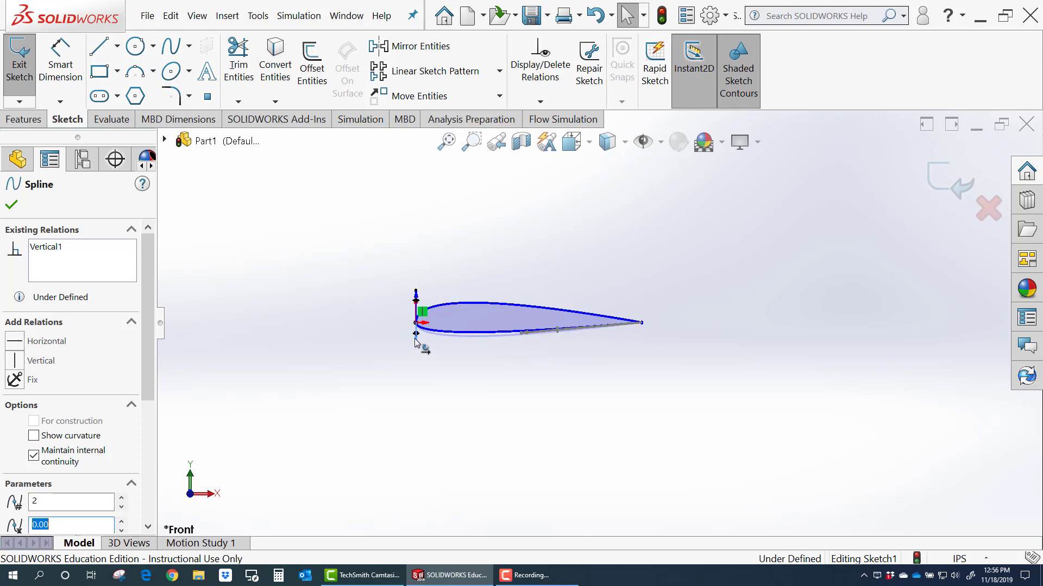
click(18, 206)
Dimension the airfoil's chord from the origin to the trailing point as 12 in and exit the sketch.
click(60, 60)
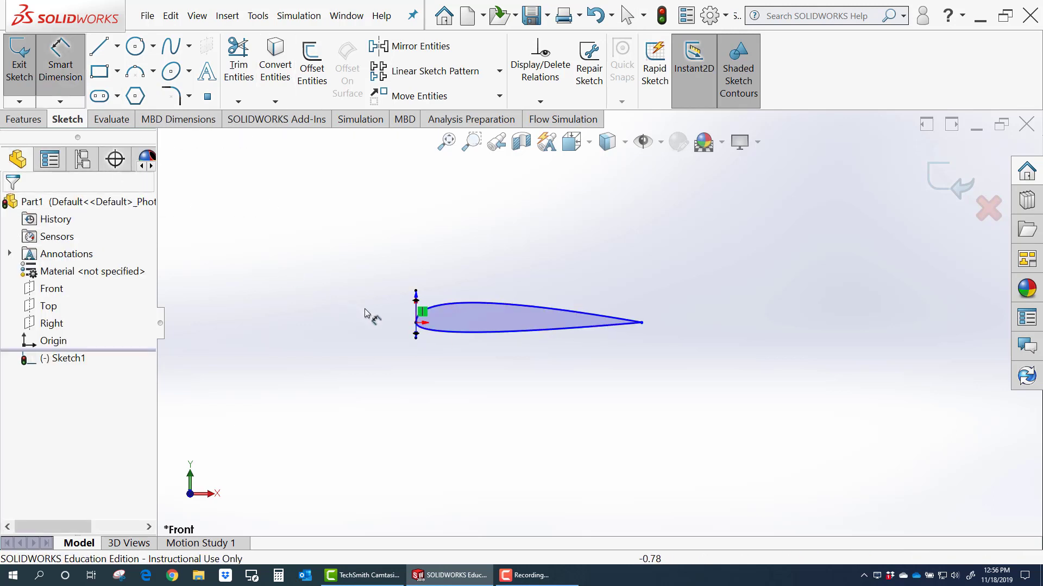
click(416, 323)
click(641, 323)
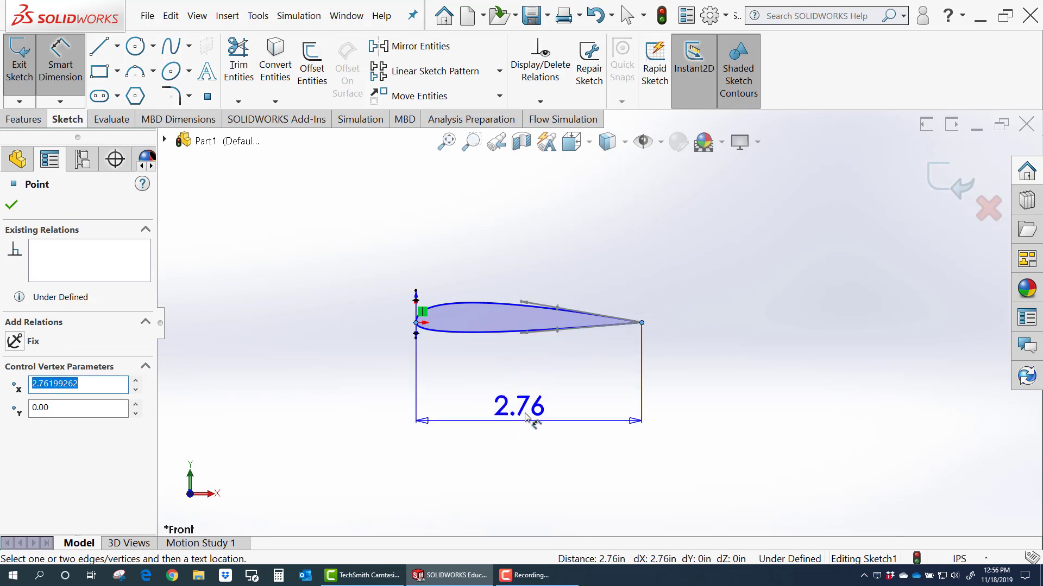
click(538, 418)
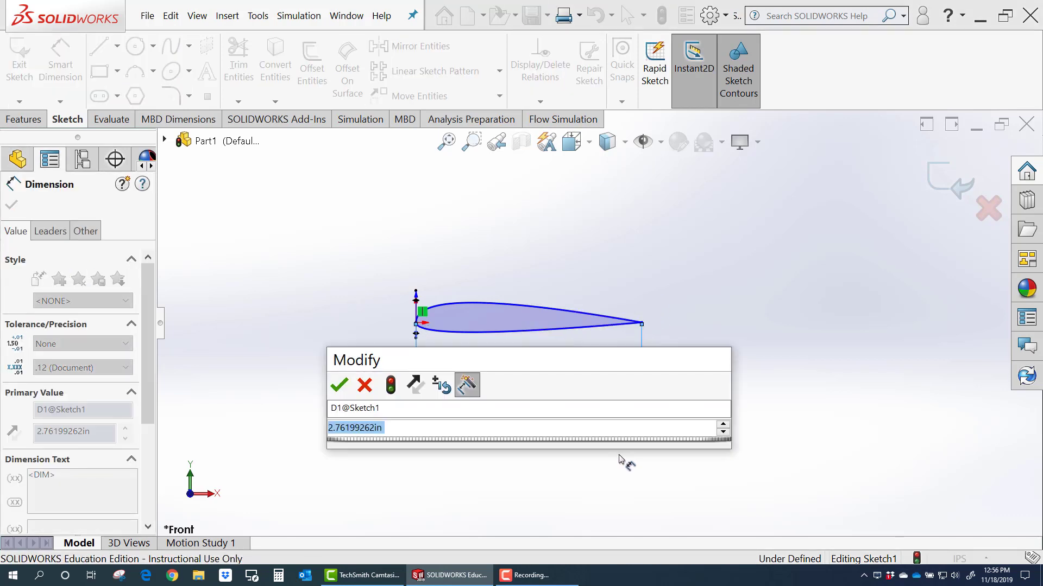
text(12in)
key(Return)
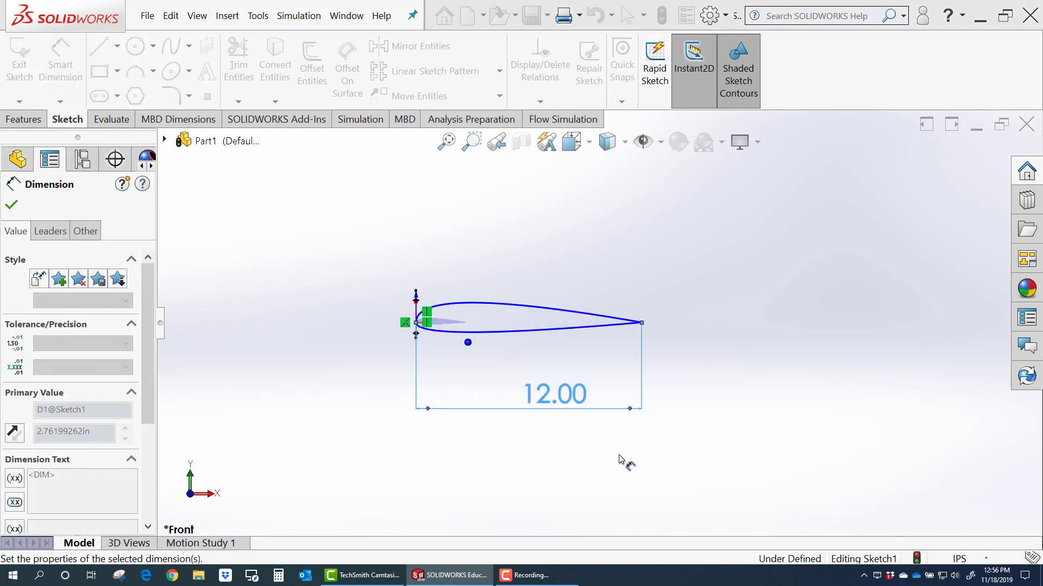
click(12, 205)
click(947, 180)
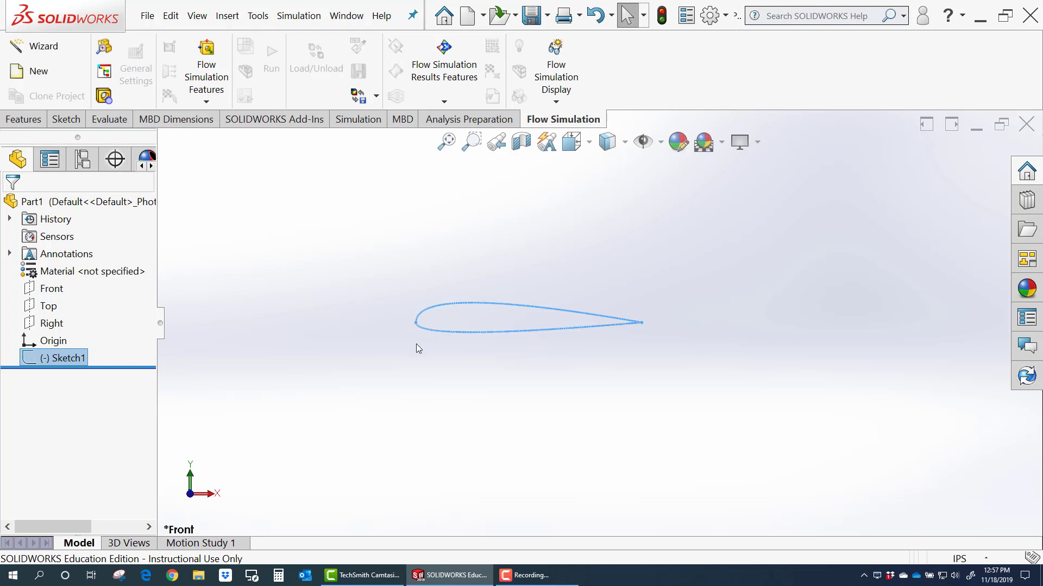
Extrude the airfoil profile 0.10 in with a Mid Plane end condition.
scroll(419, 352, down, 1)
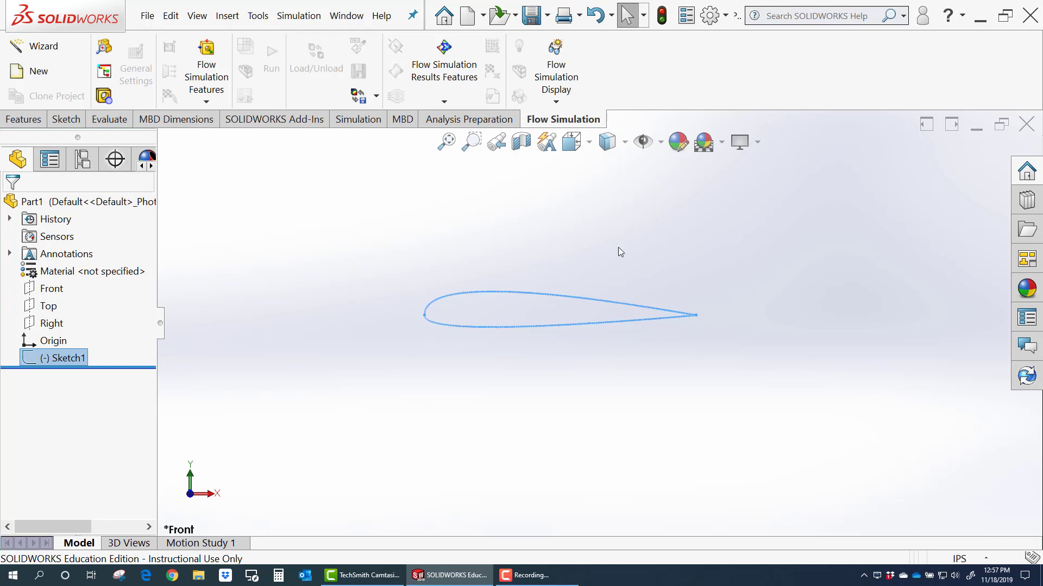
click(24, 120)
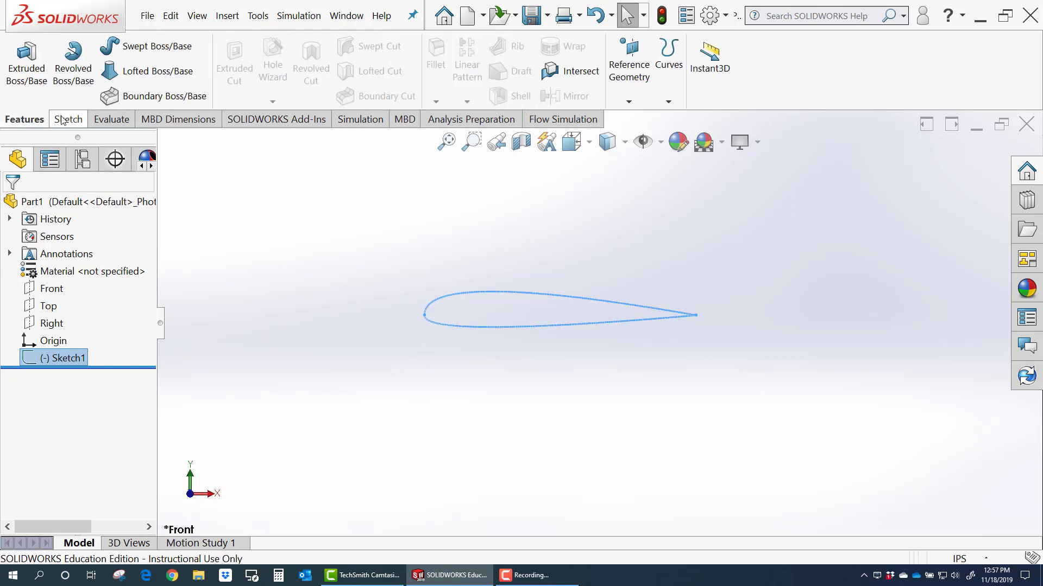
click(24, 75)
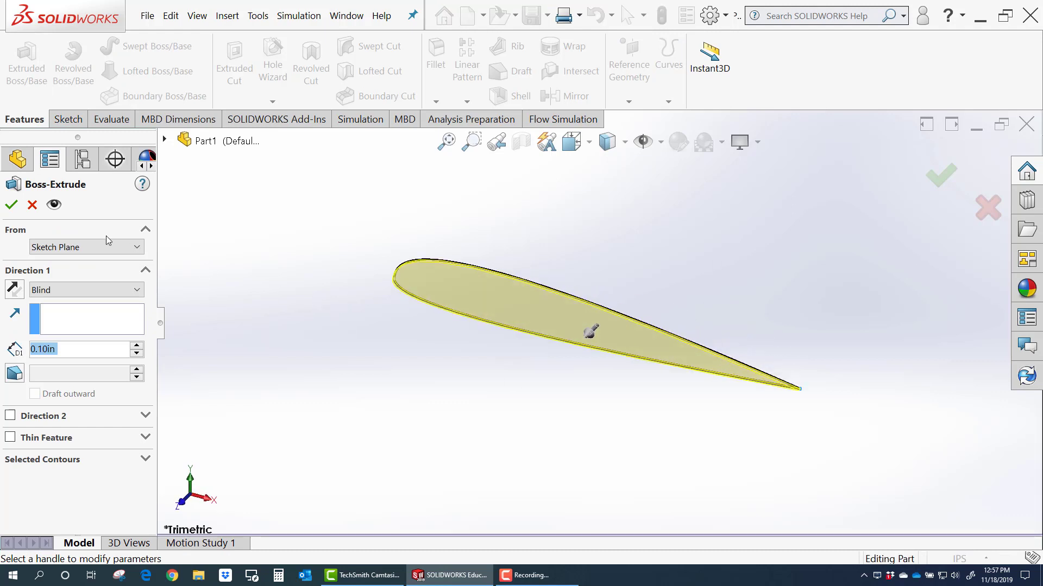
click(131, 292)
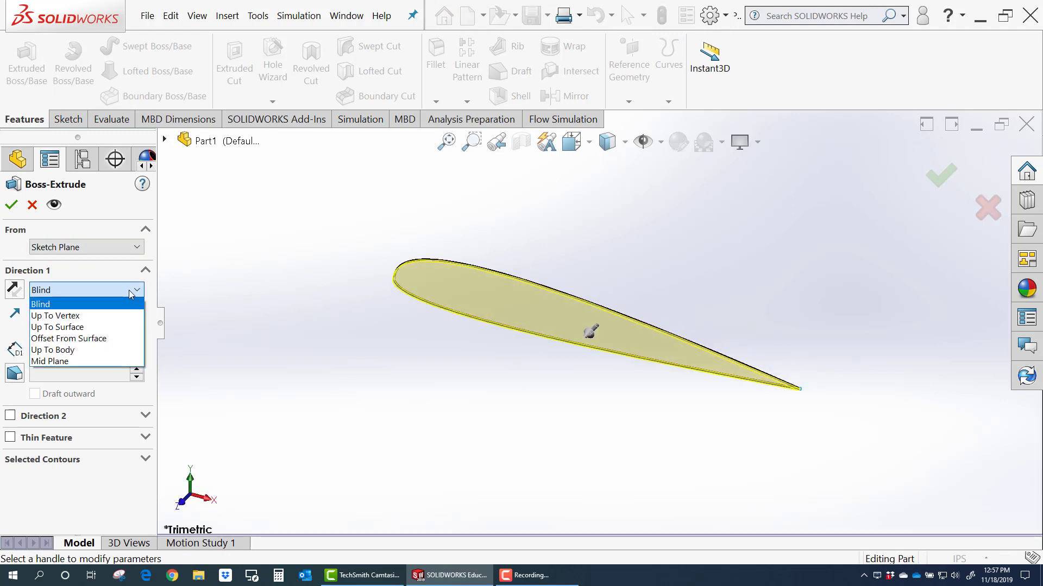
click(97, 362)
middle_drag(694, 267, 742, 342)
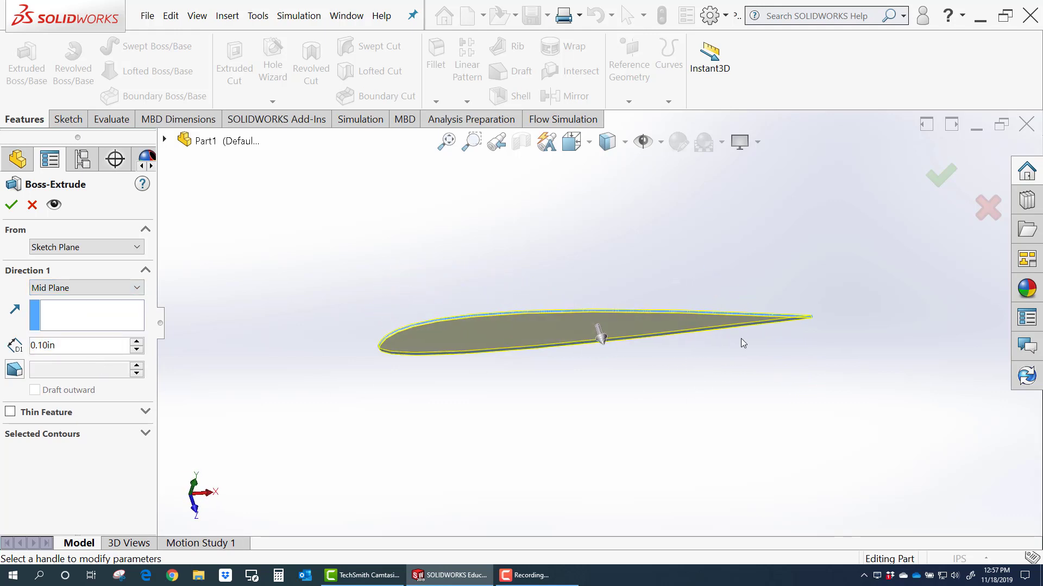
click(11, 206)
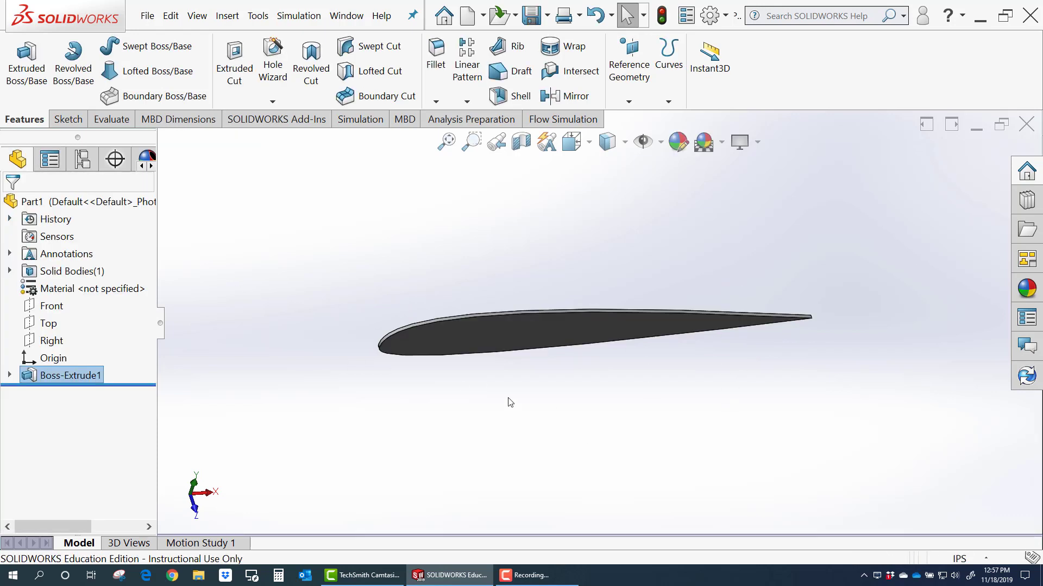
mouse_move(507, 400)
middle_down()
mouse_move(599, 373)
mouse_move(533, 303)
mouse_move(554, 219)
mouse_move(547, 252)
middle_up()
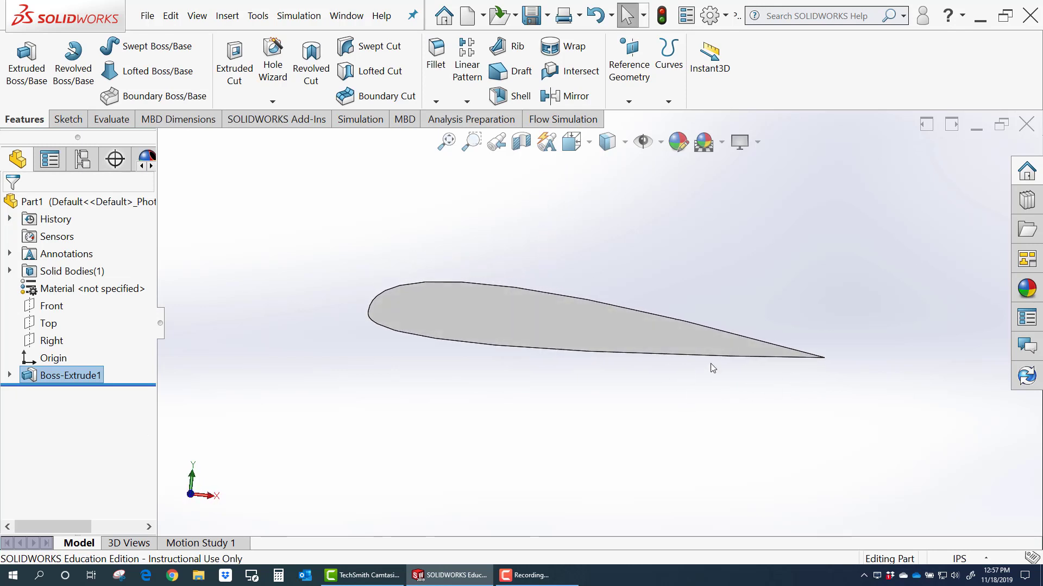
scroll(708, 383, down, 2)
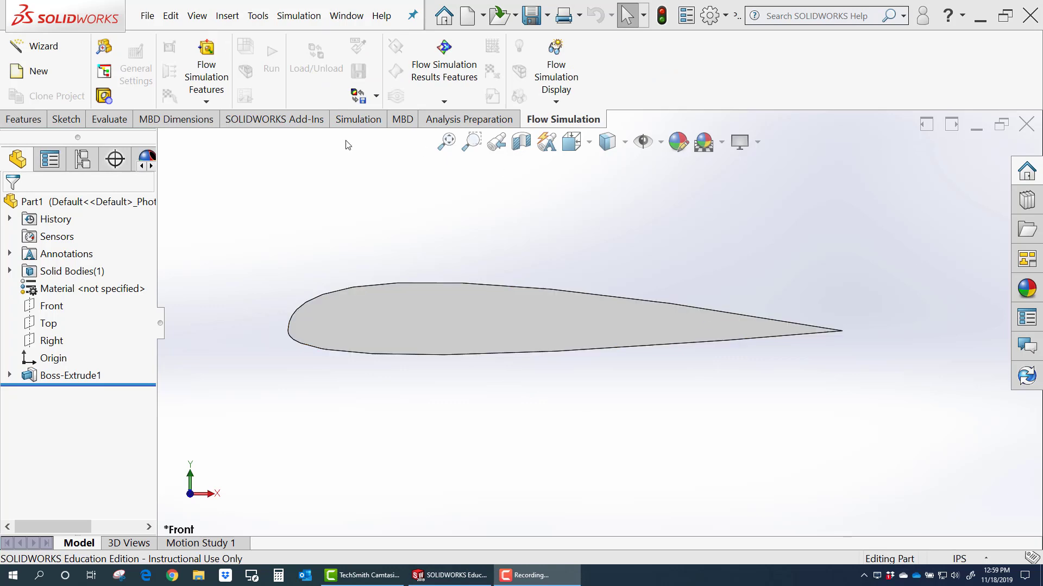
Save the part as Part1.SLDPRT in a new Desktop folder named 2D AF.
click(148, 16)
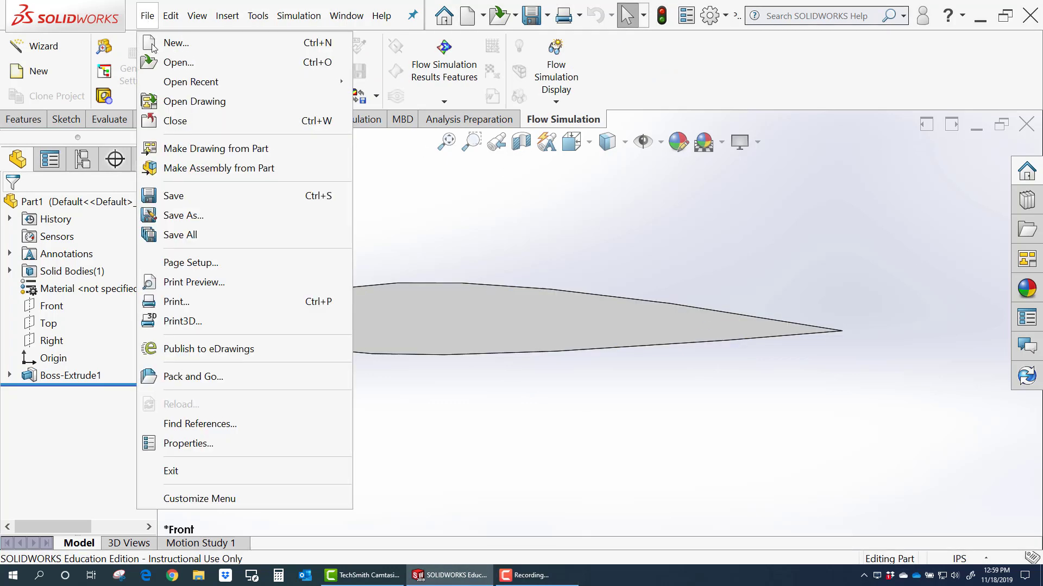
click(174, 196)
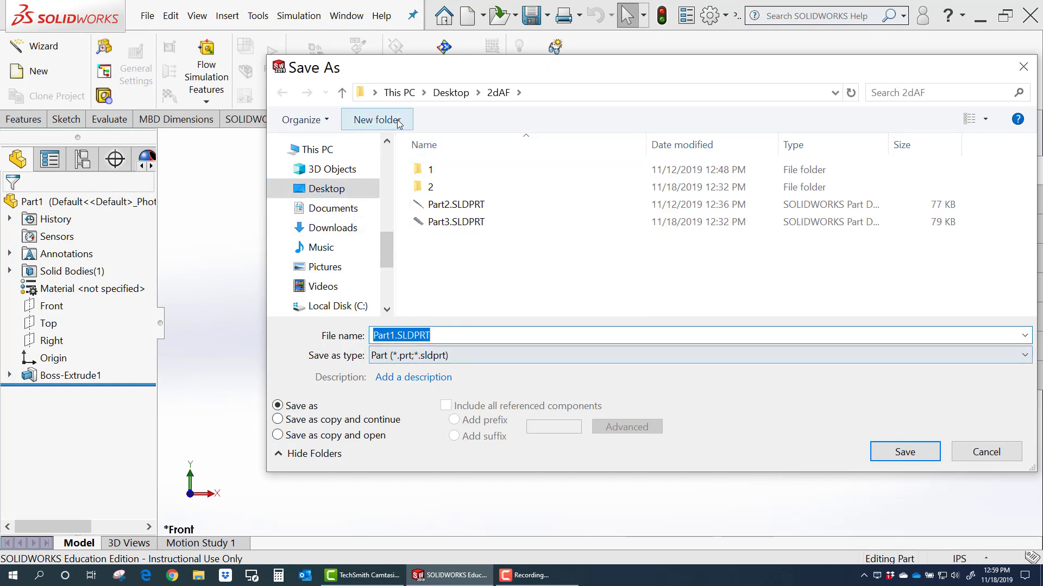
click(342, 92)
click(380, 121)
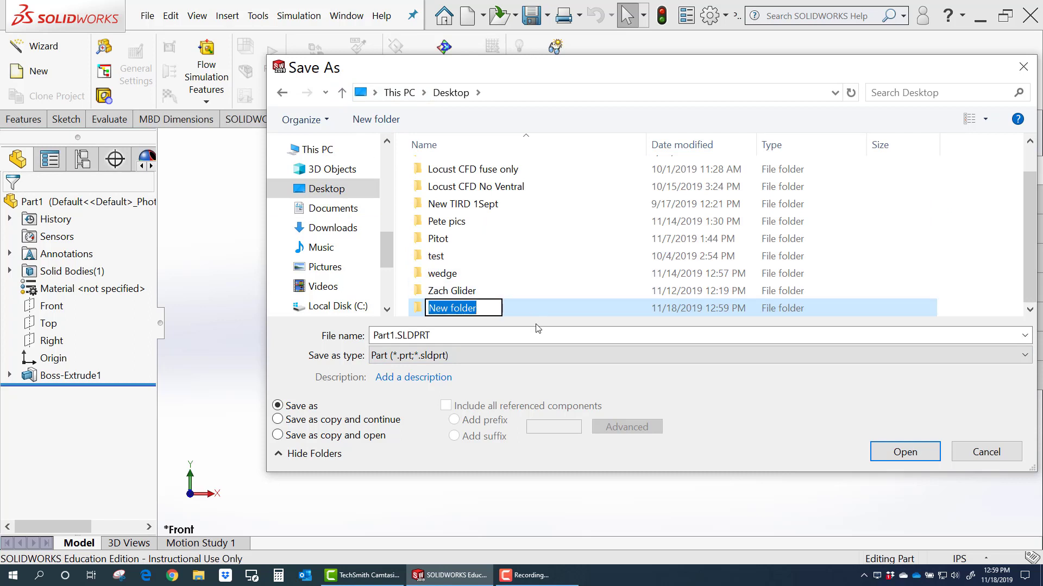
text(2D AF)
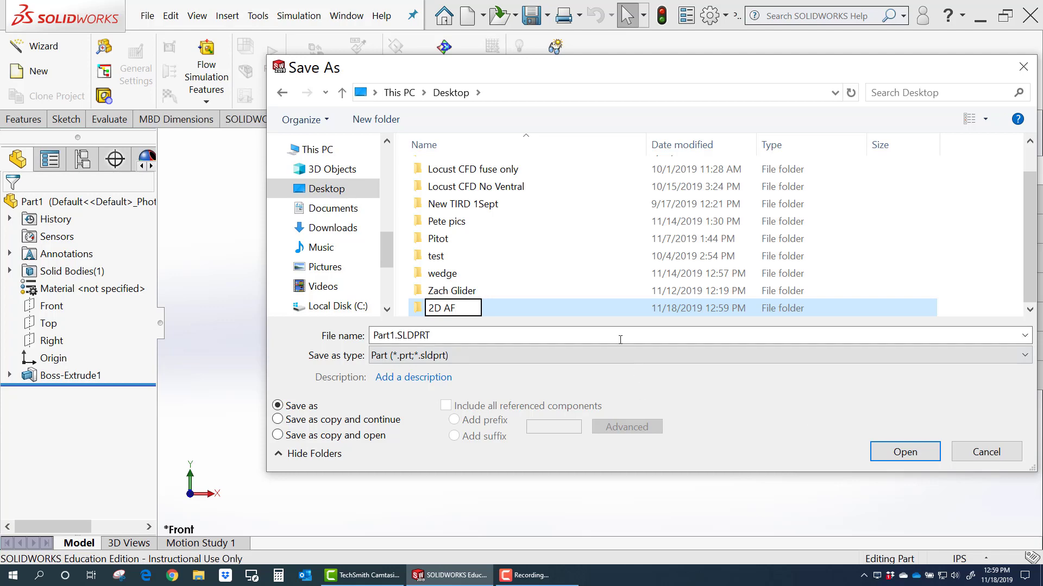
click(421, 313)
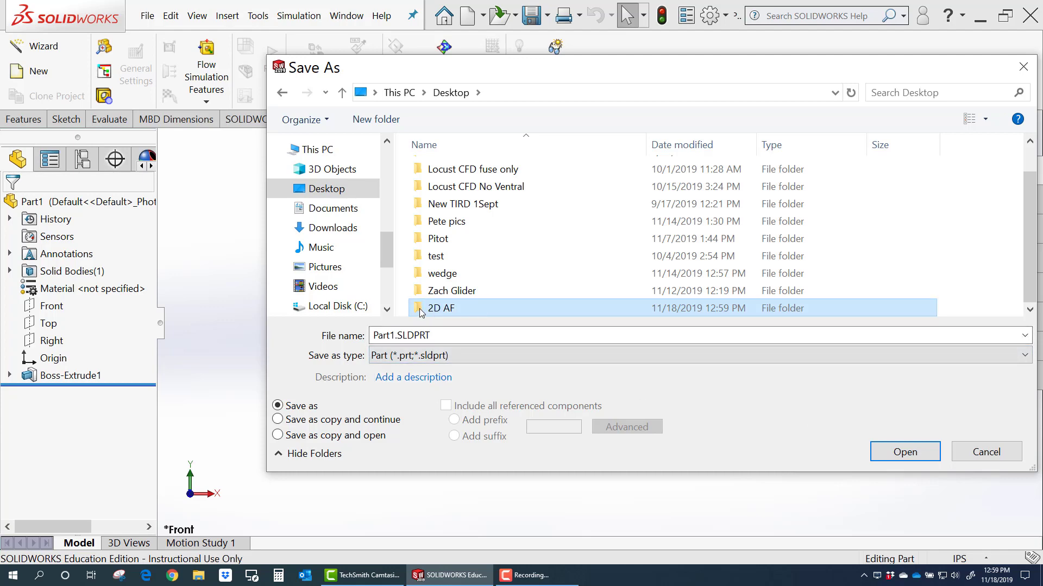
double_click(421, 313)
click(899, 453)
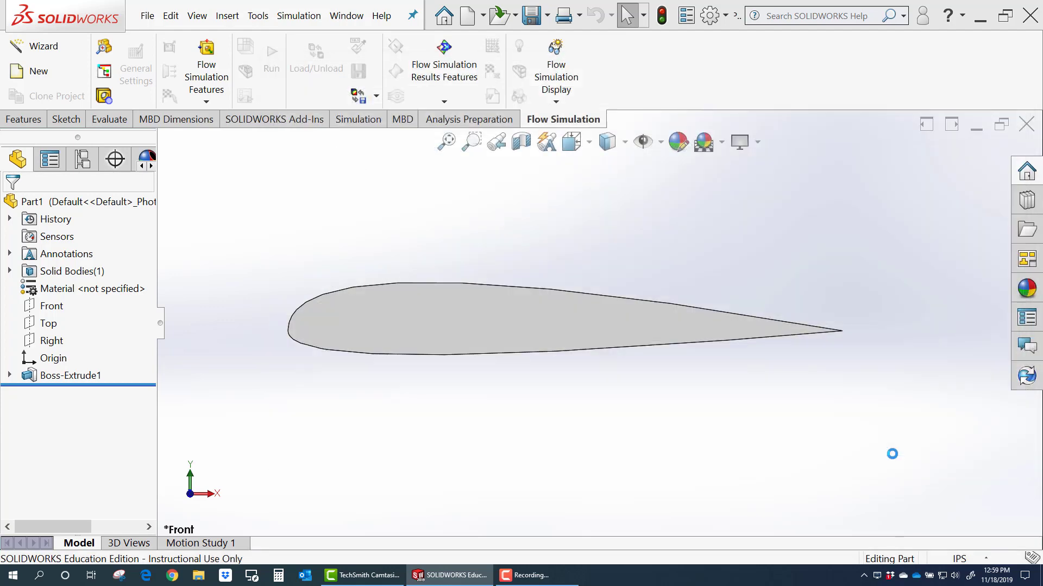
Start a new Flow Simulation project with the Wizard and name it 2D Airfoil, keeping the current configuration.
click(24, 119)
click(568, 118)
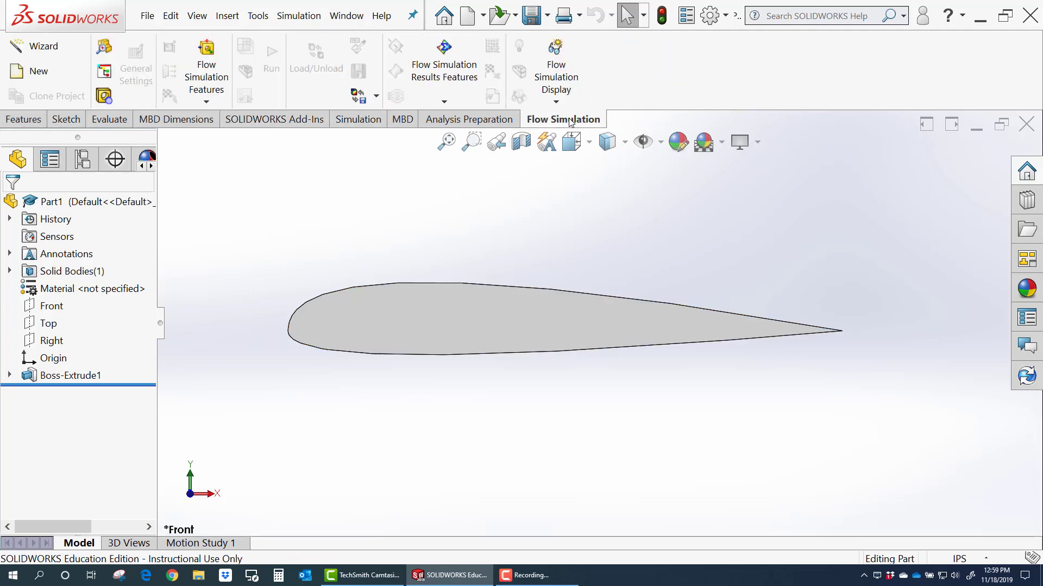
click(35, 46)
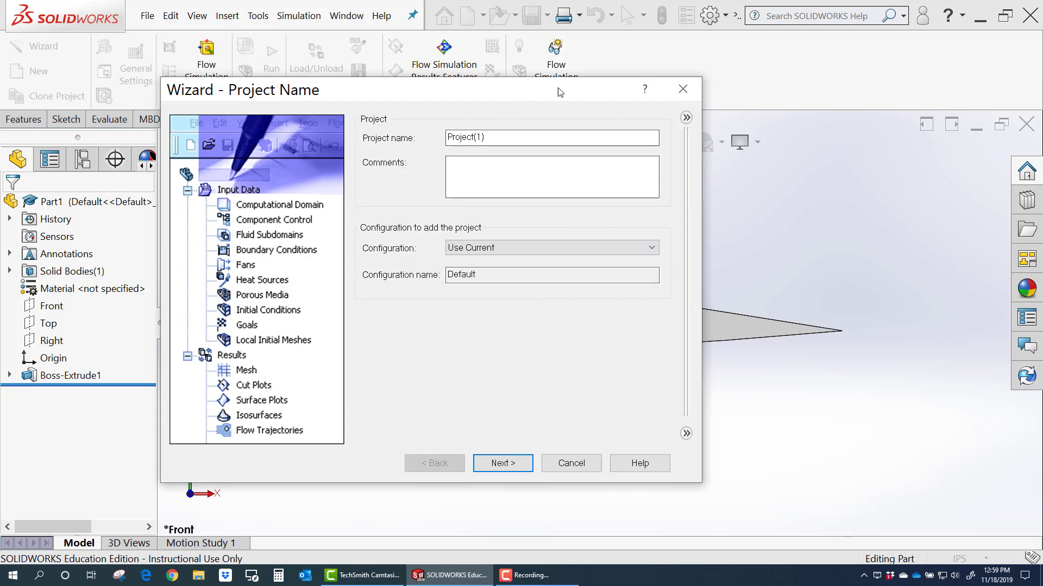
drag(558, 91, 561, 107)
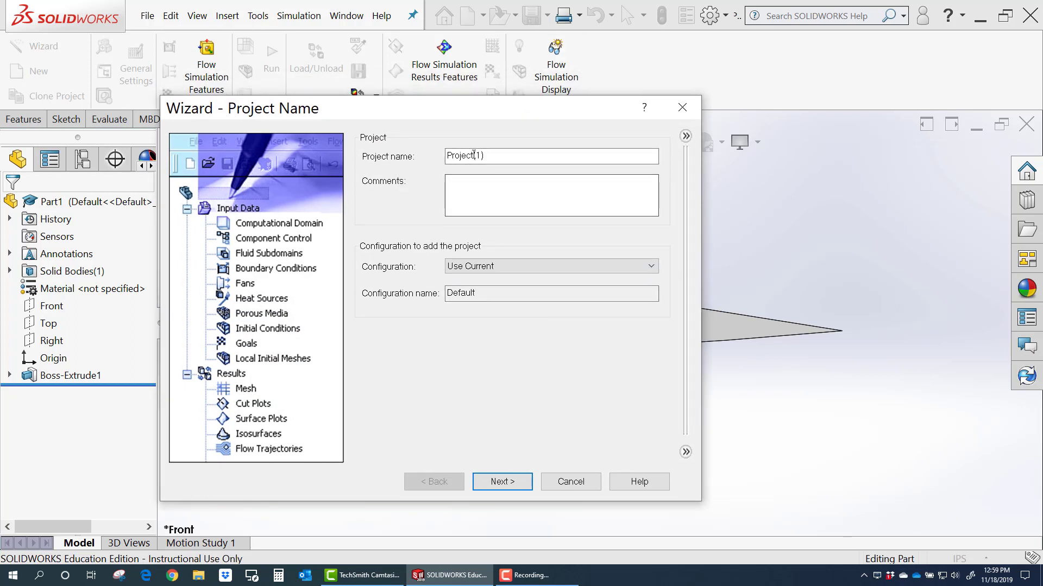
drag(509, 157, 435, 161)
text(2D Airfoil)
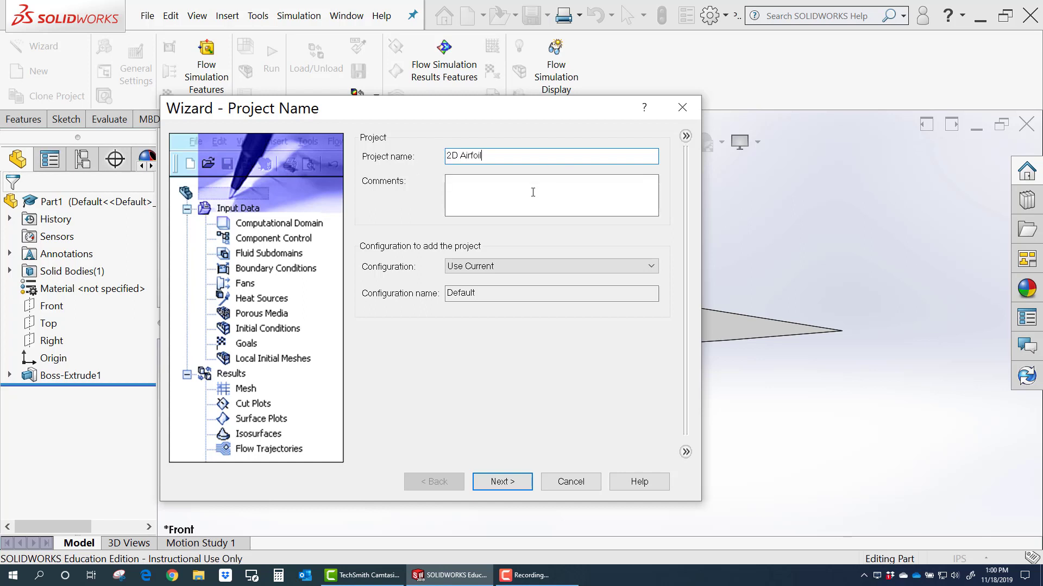
click(503, 482)
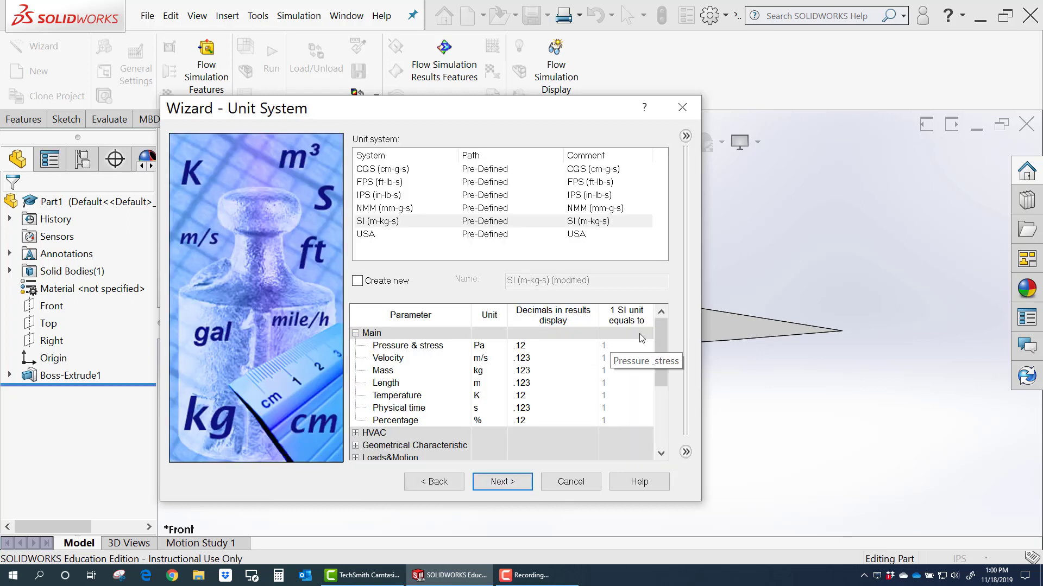
Select the FPS (ft-lb-s) unit system for the project and change the mass unit to slug.
click(379, 183)
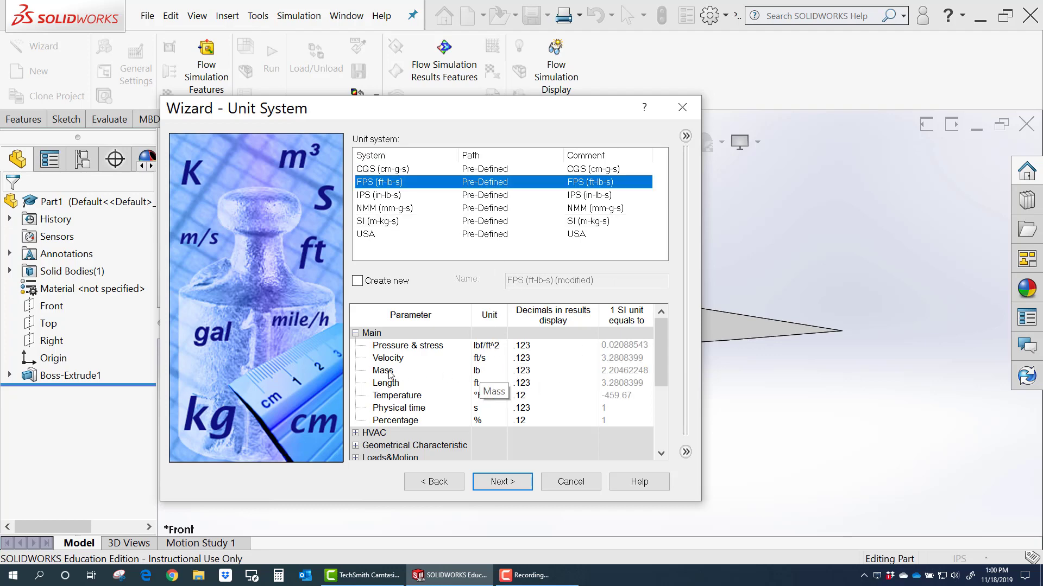
click(495, 371)
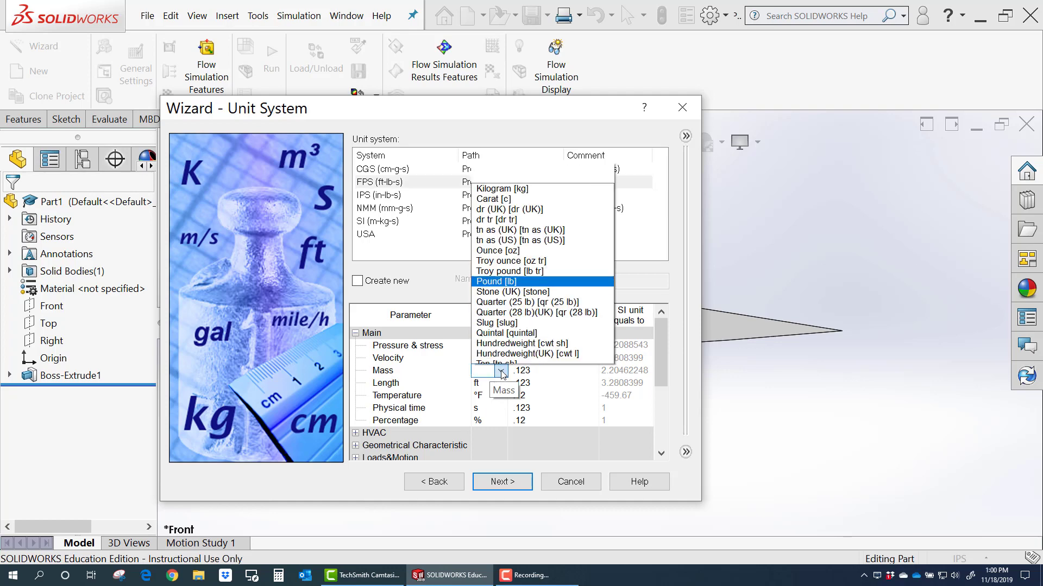
click(500, 370)
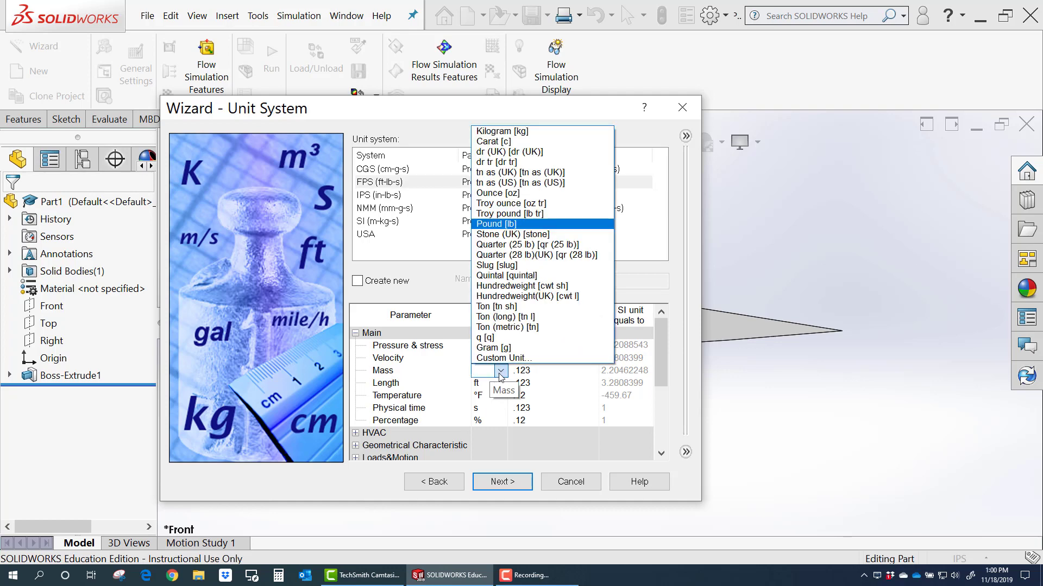
click(510, 265)
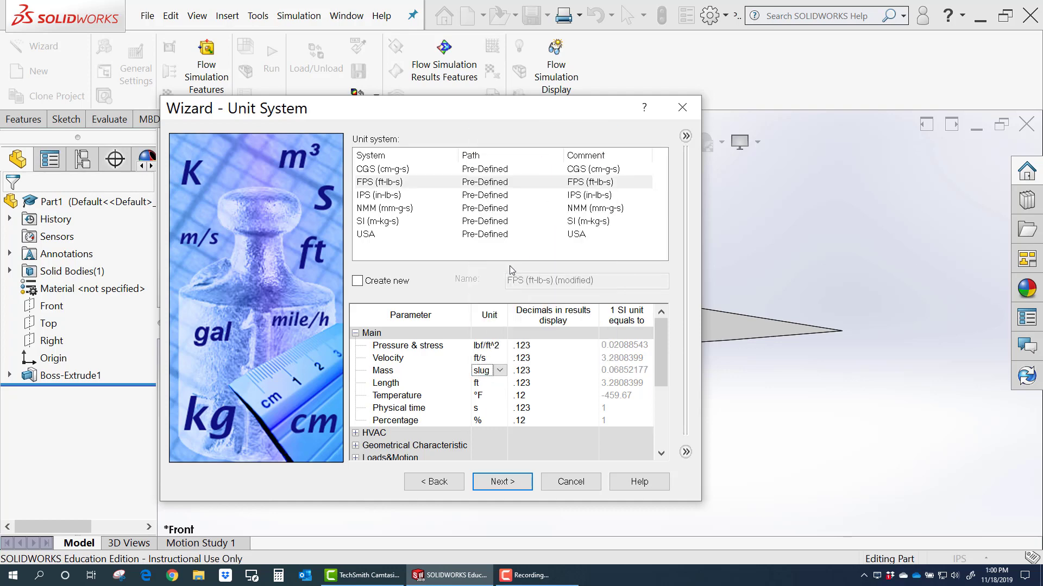
Set the angle unit under Geometrical Characteristic to degrees and accept the unit system.
click(356, 333)
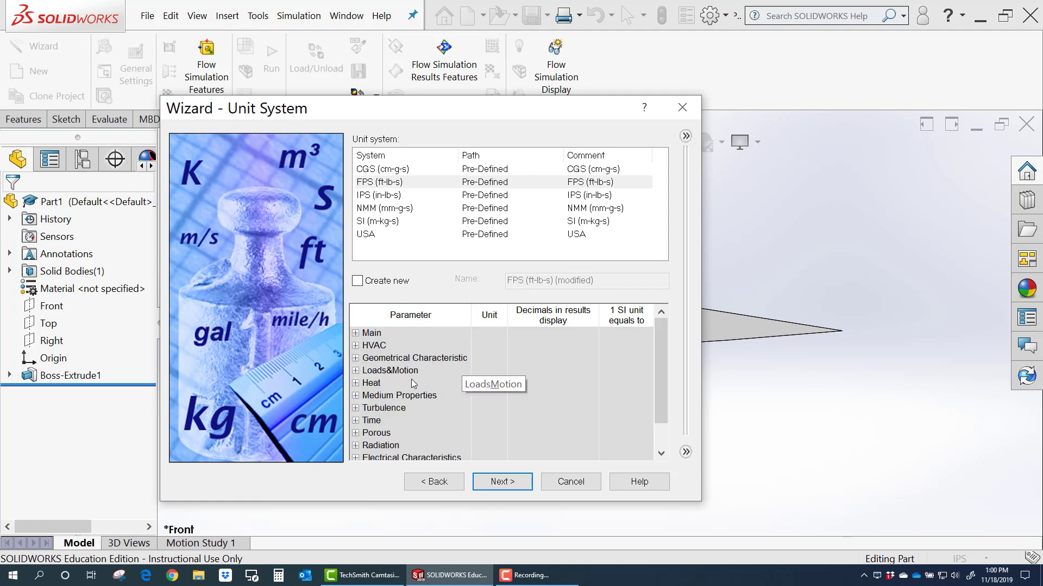
click(356, 358)
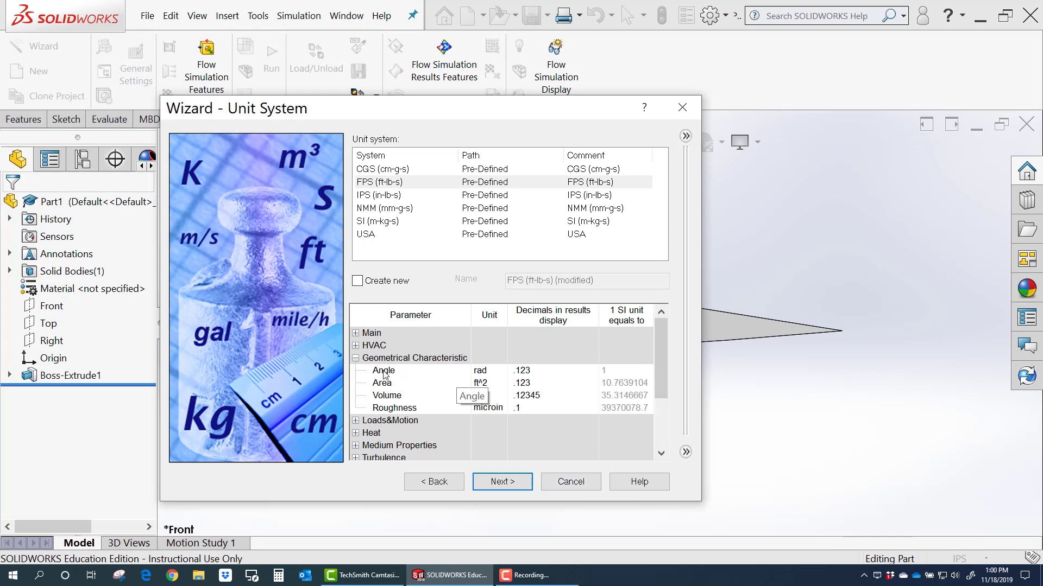
click(496, 374)
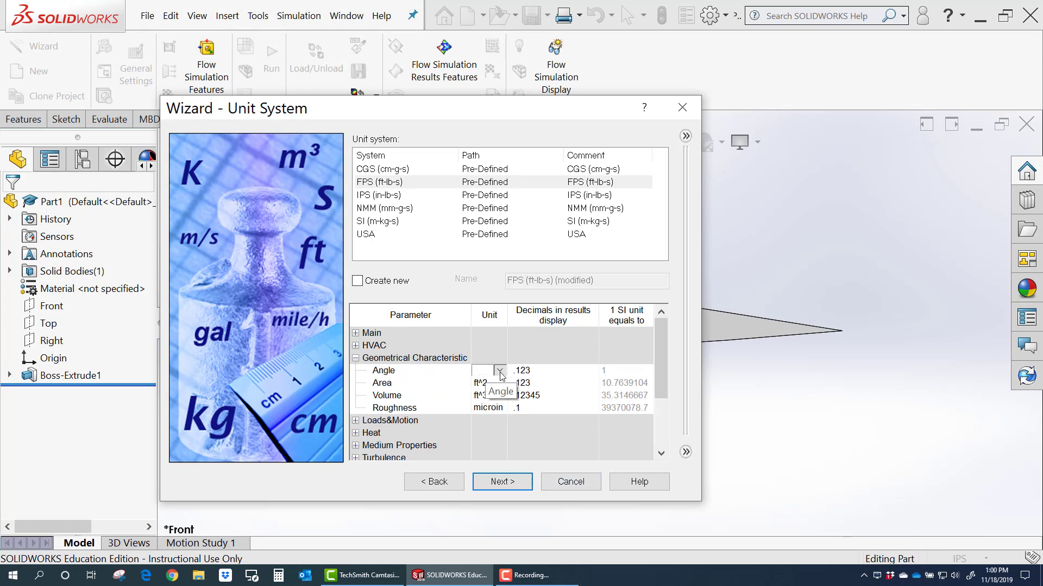
click(501, 374)
click(511, 398)
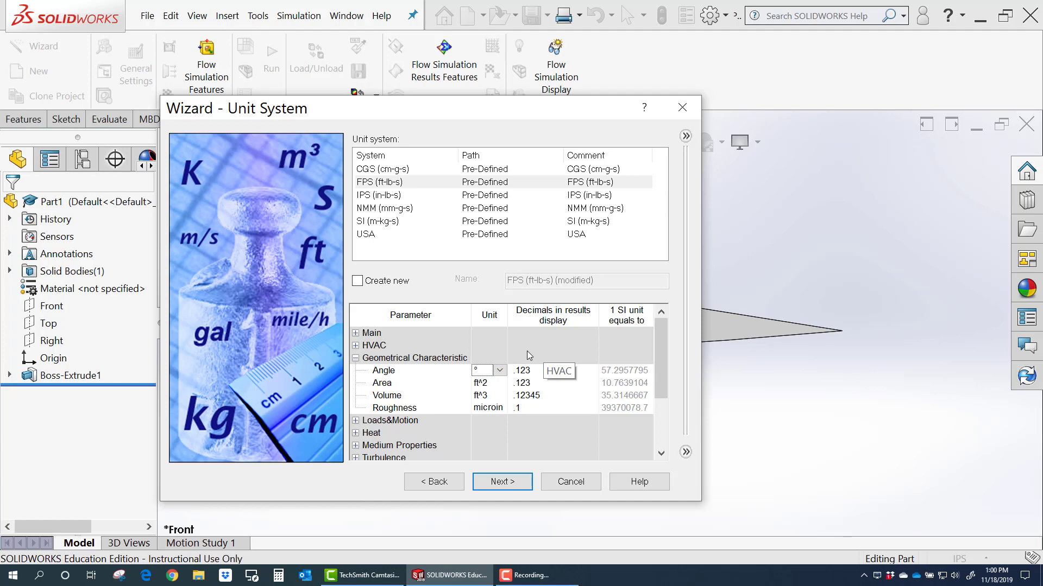
click(502, 482)
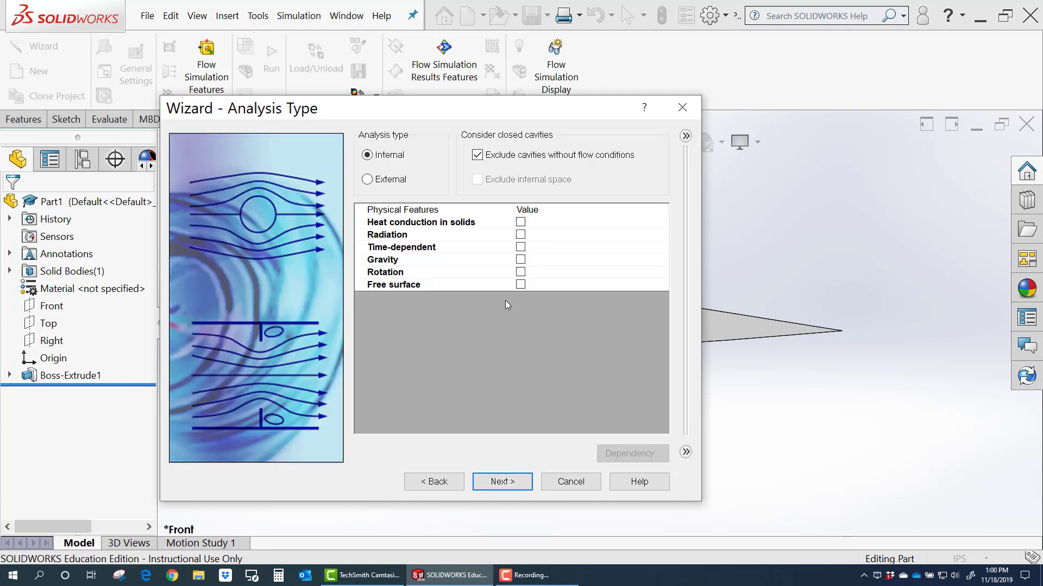
Choose an external analysis with Air as the project fluid, accepting the default wall conditions.
click(387, 181)
click(513, 483)
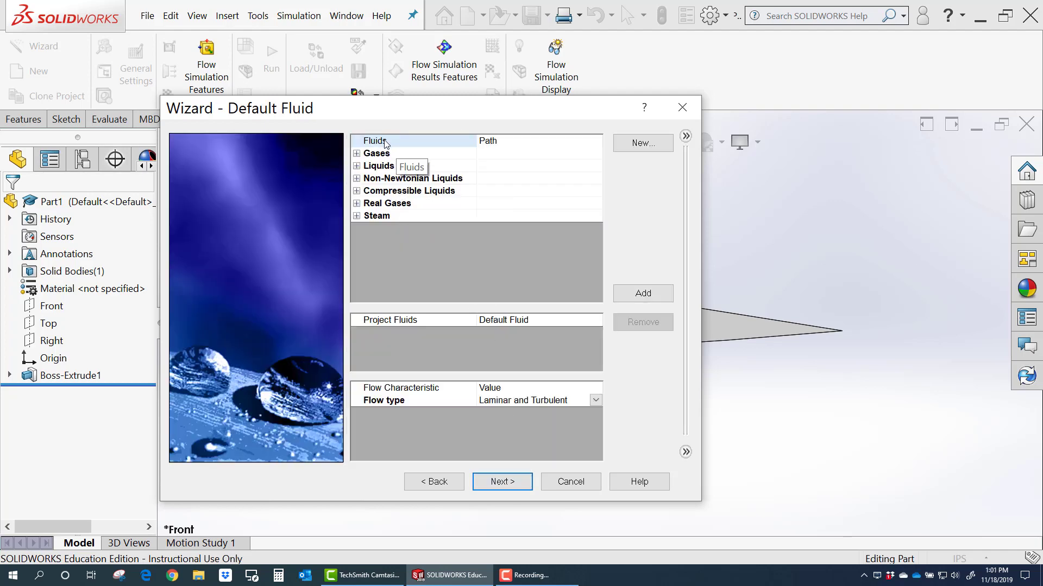
click(357, 154)
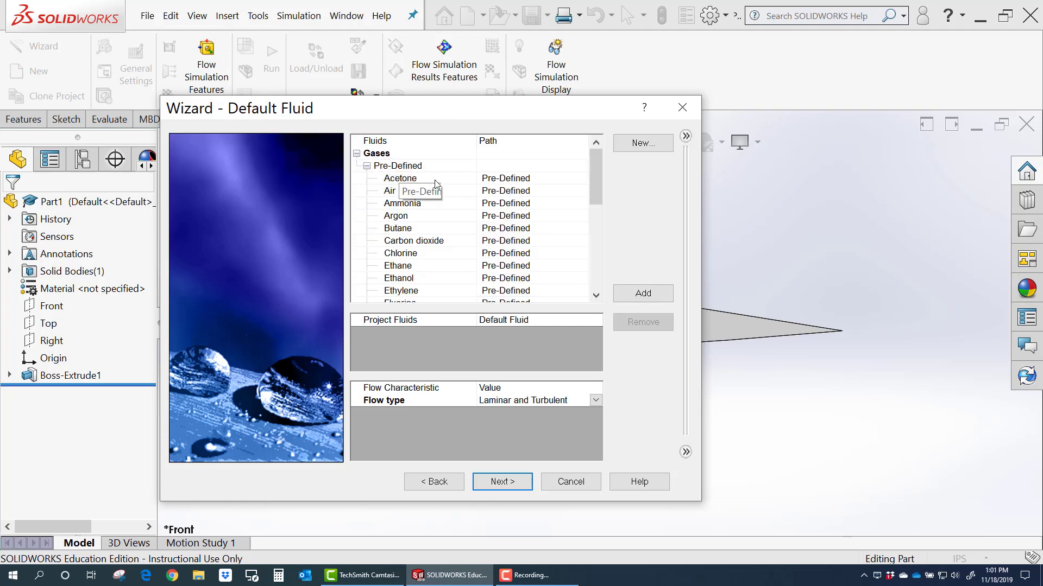
double_click(391, 191)
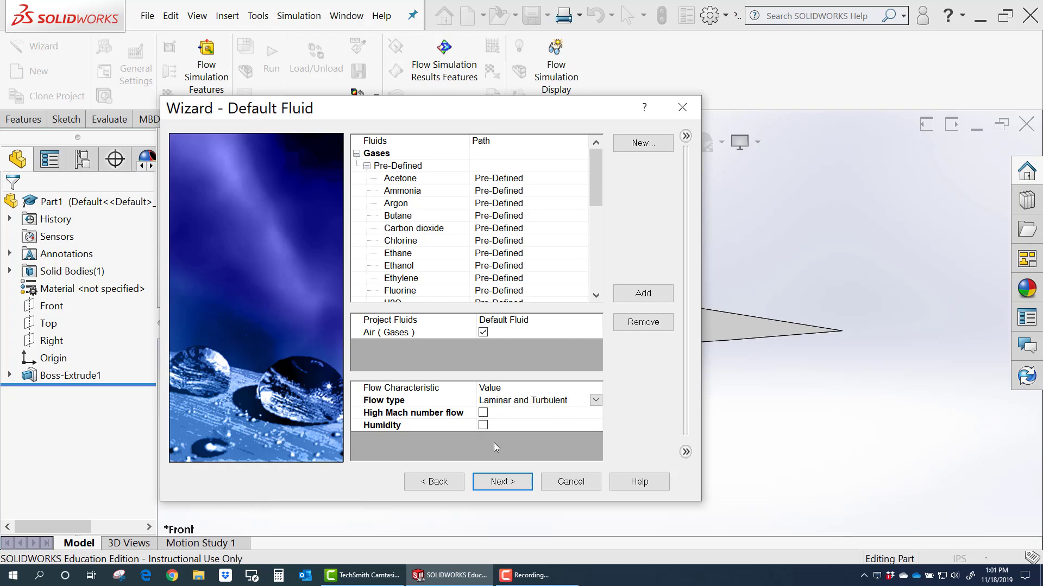
click(505, 483)
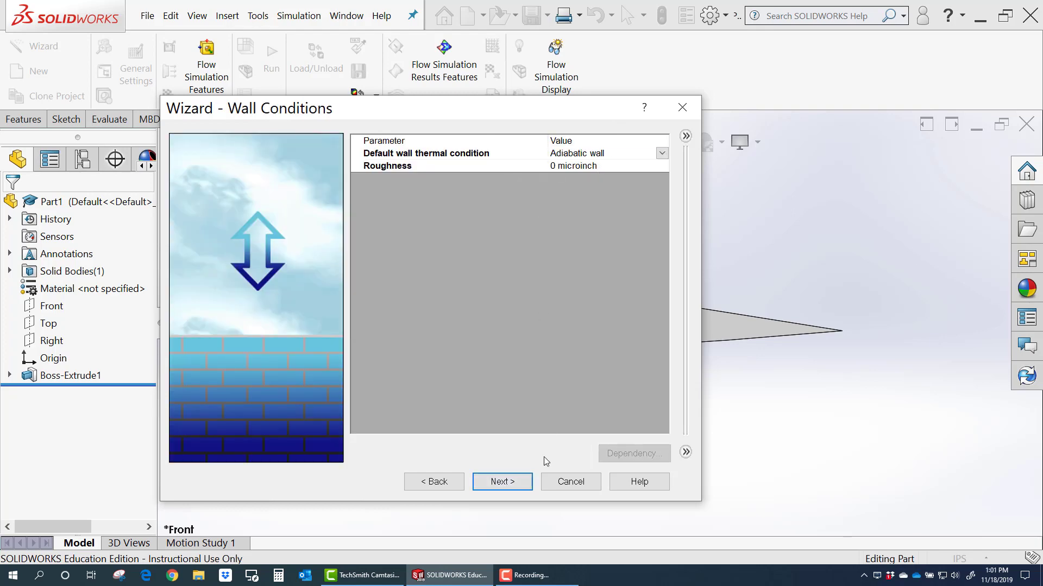
click(513, 487)
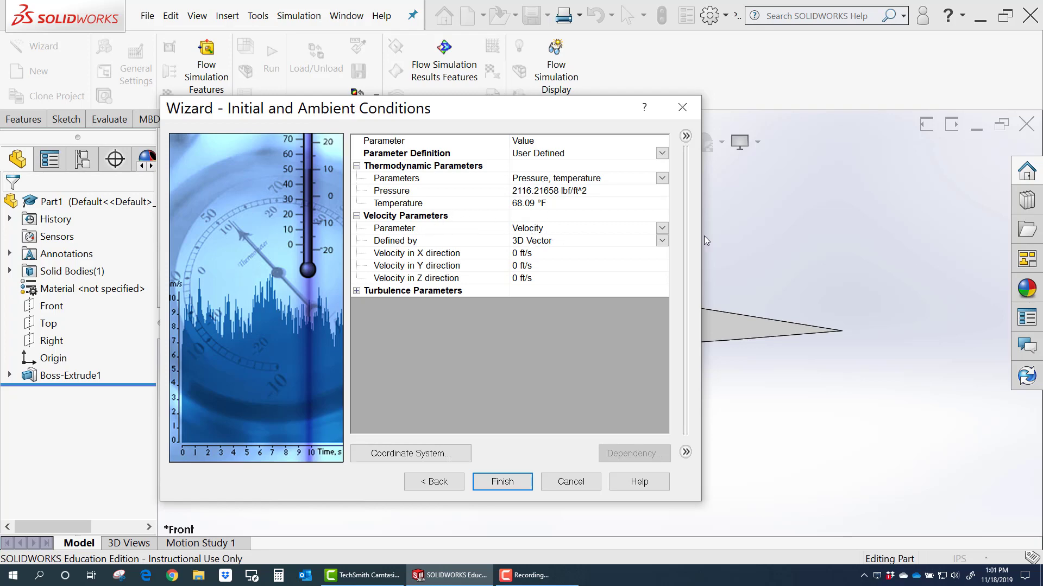
Define the ambient velocity by aerodynamic angles as 100 ft/s, keeping the XY longitudinal plane and X axis, and finish the project setup.
click(662, 241)
click(662, 241)
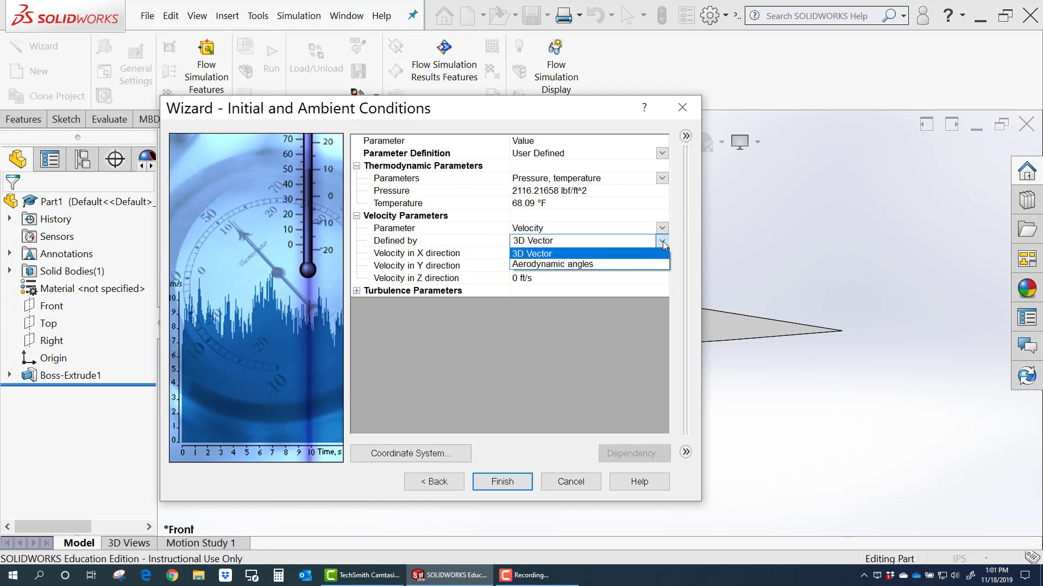
click(588, 263)
drag(552, 115, 619, 83)
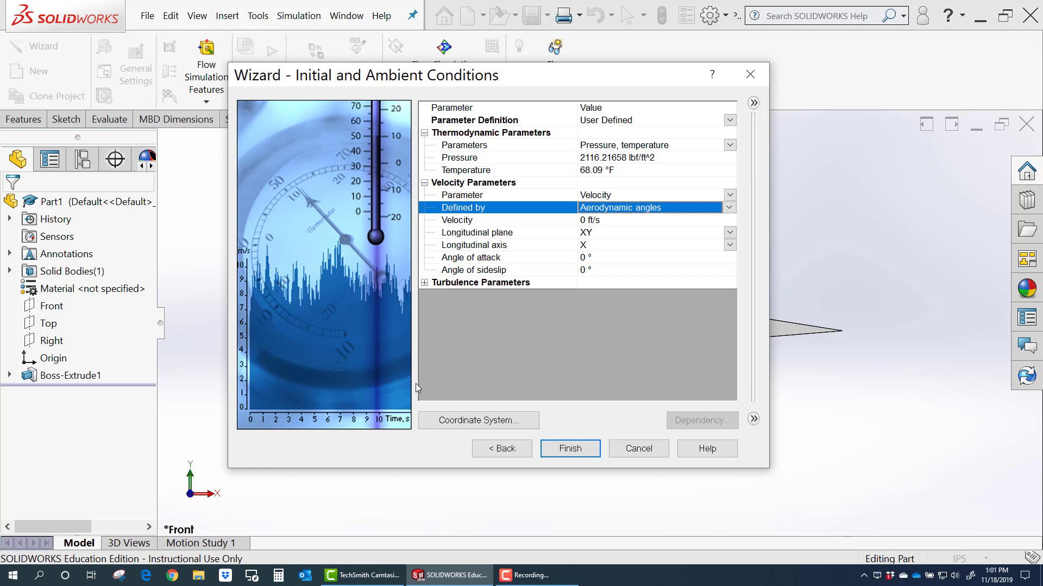
click(582, 221)
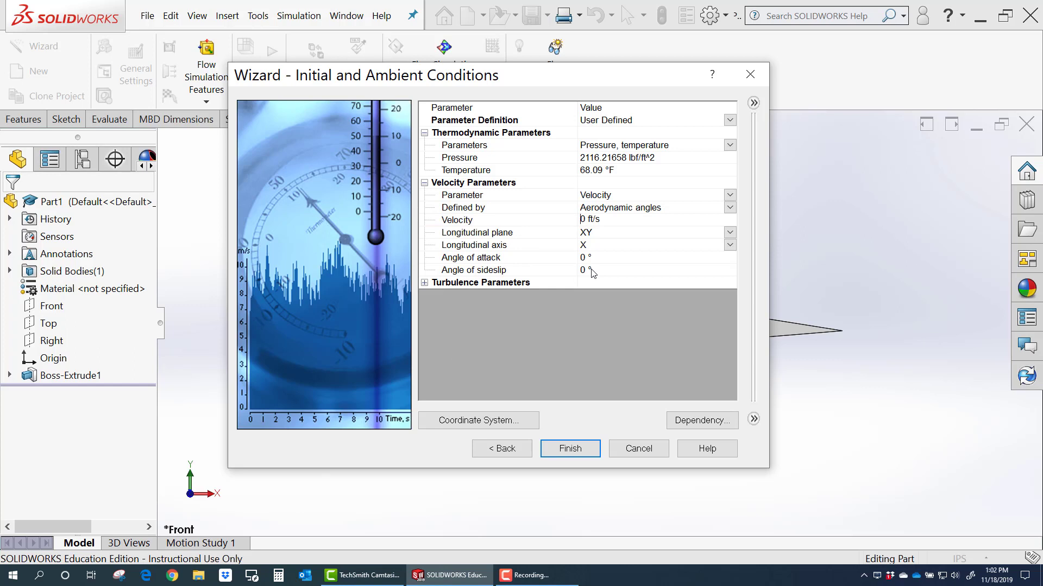
text(10)
click(614, 235)
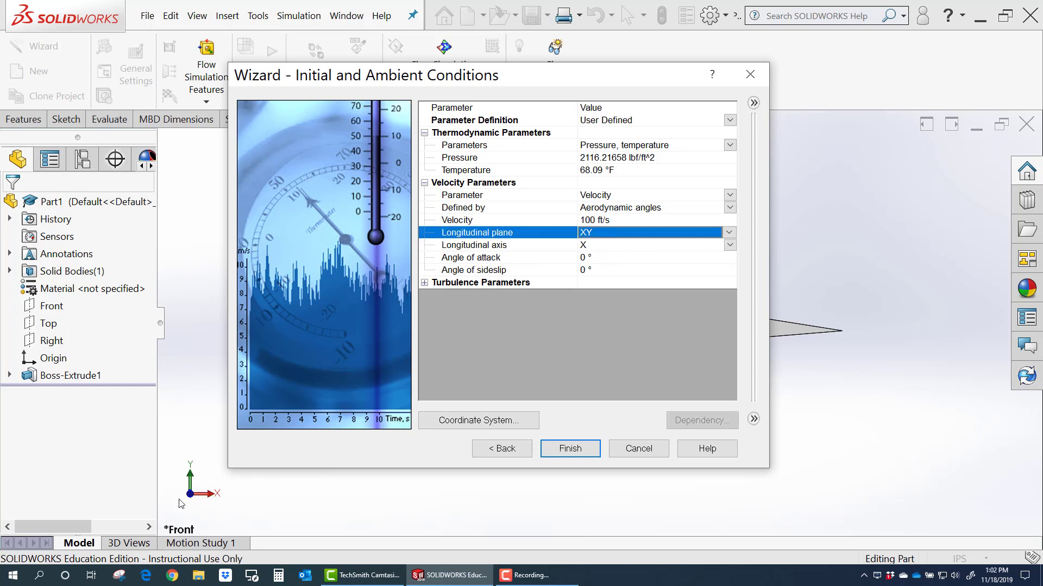
click(600, 247)
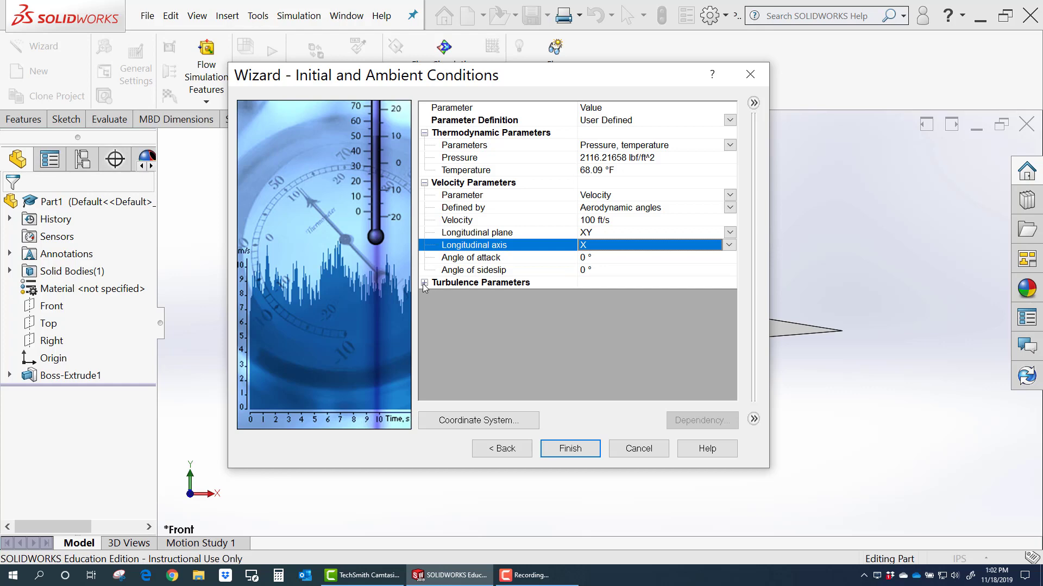
click(569, 450)
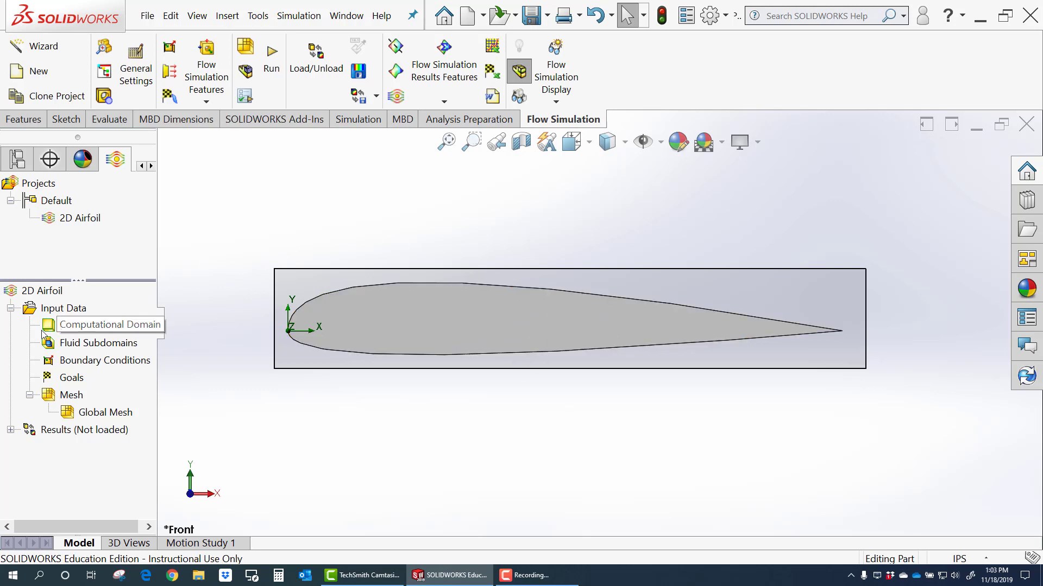
Edit the computational domain definition and set it to a 2D simulation in the XY plane.
right_click(63, 329)
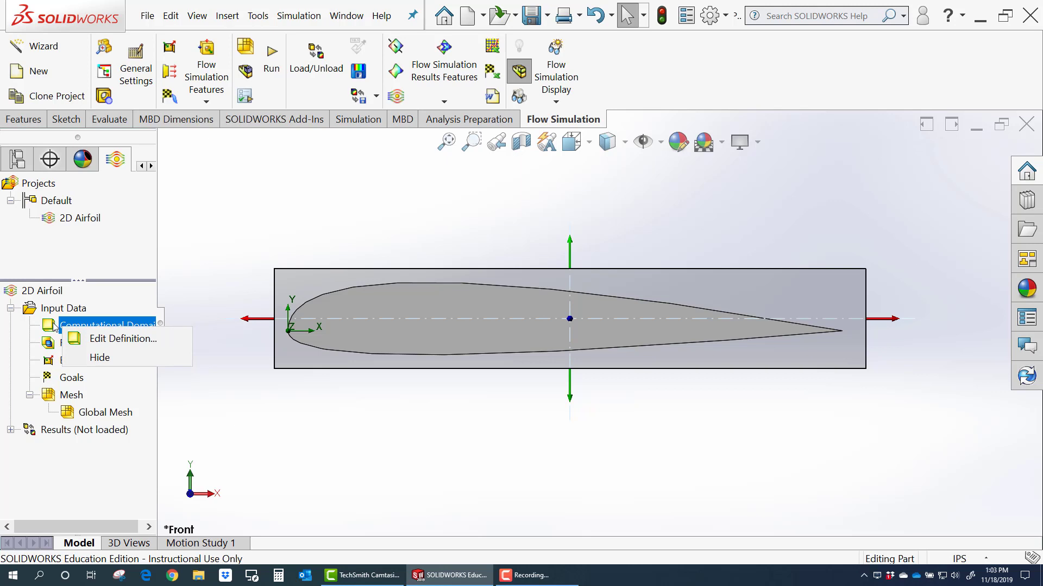
click(87, 339)
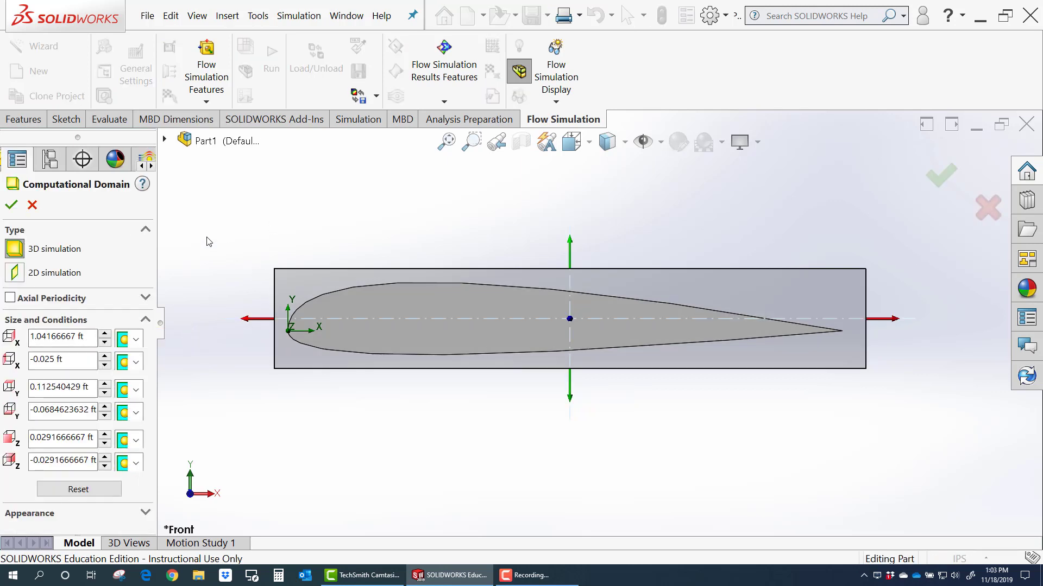
click(15, 273)
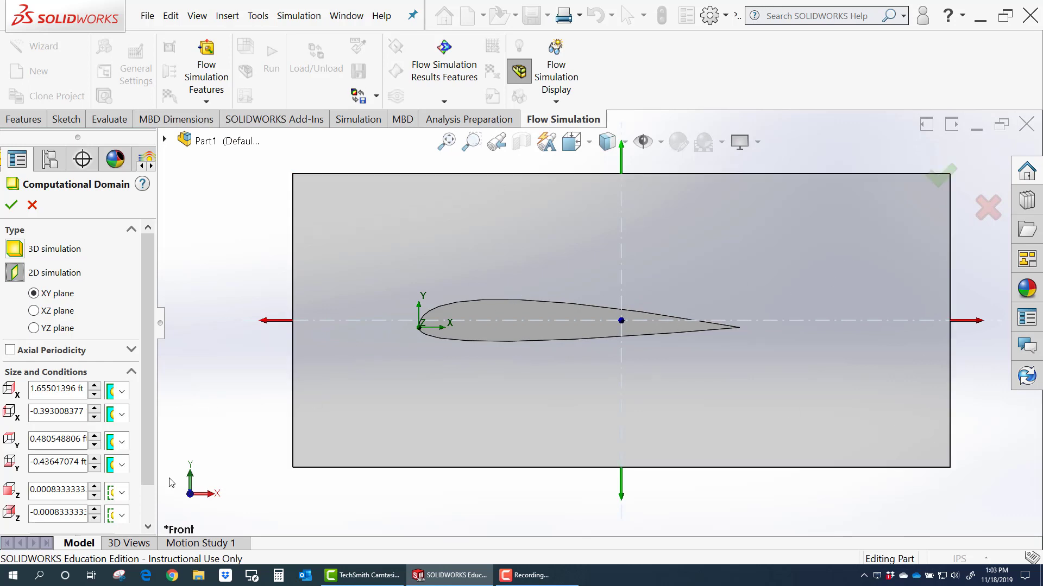
scroll(145, 466, down, 1)
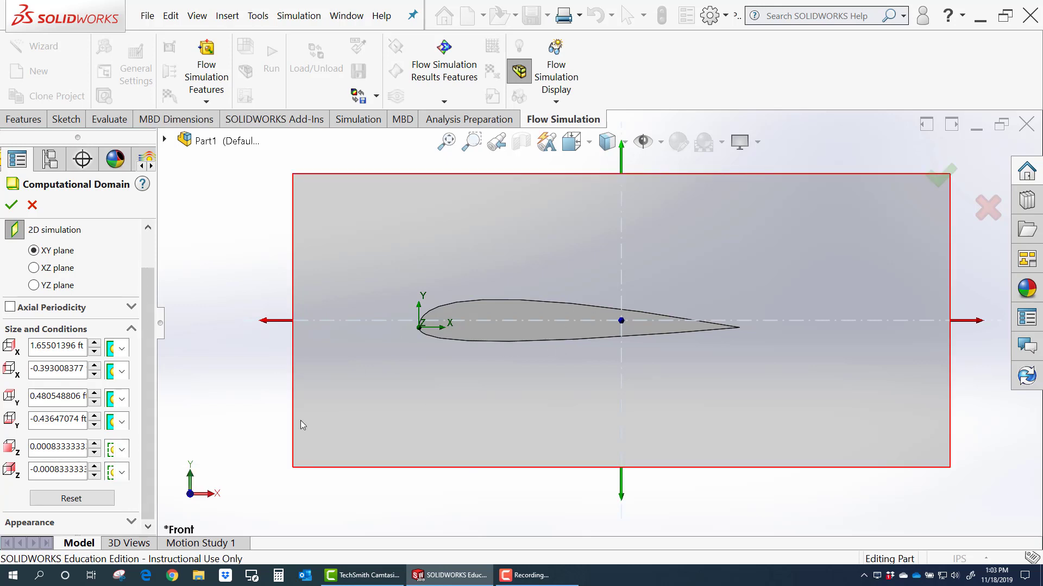
Examine the thickness of the 2D domain relative to the extruded airfoil from oblique angles and in the Left view.
middle_drag(220, 386, 305, 383)
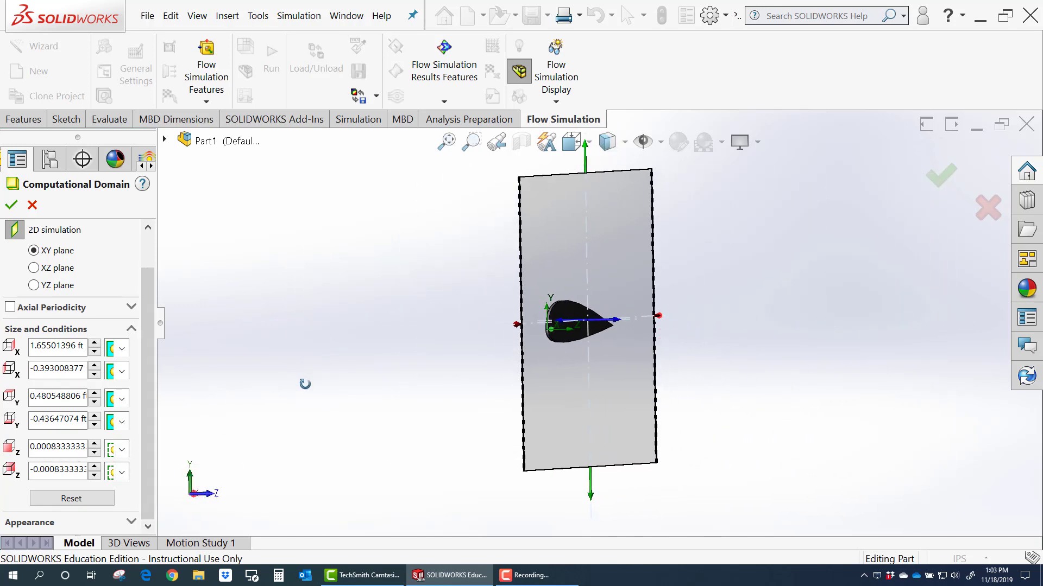
scroll(575, 315, down, 3)
scroll(649, 364, up, 2)
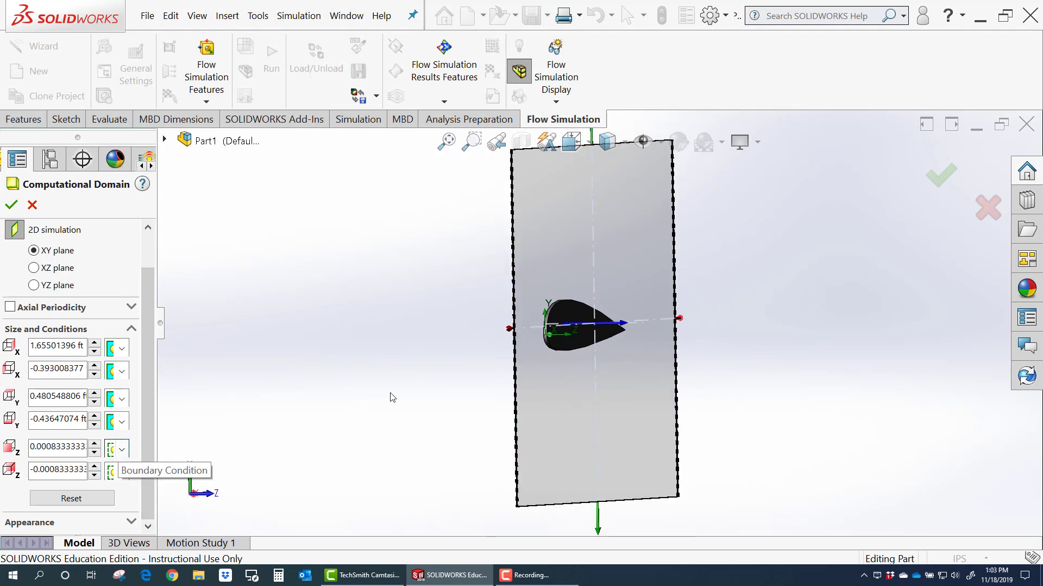
scroll(413, 397, down, 1)
middle_drag(395, 341, 559, 399)
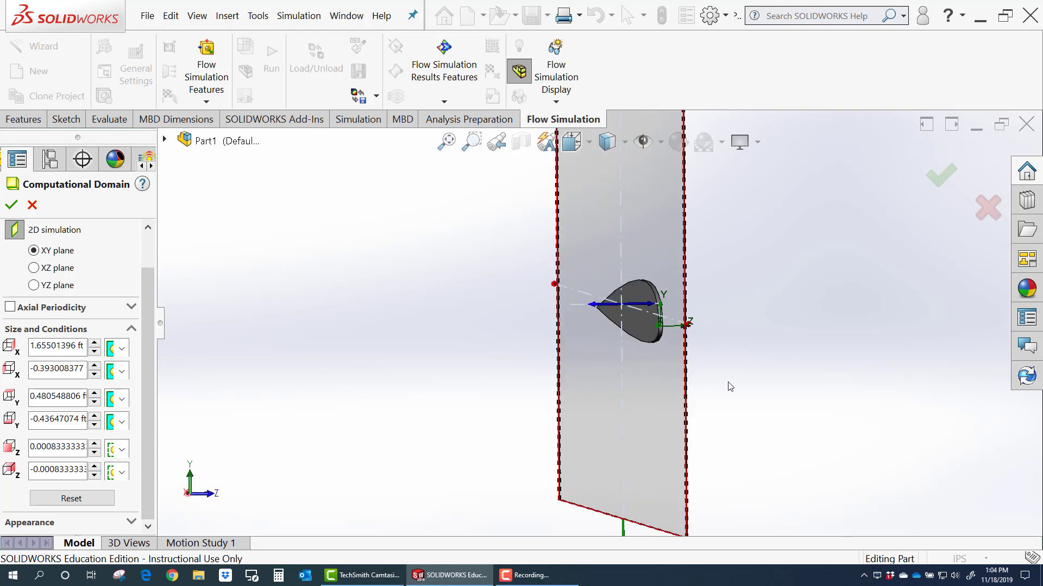
middle_drag(730, 386, 376, 320)
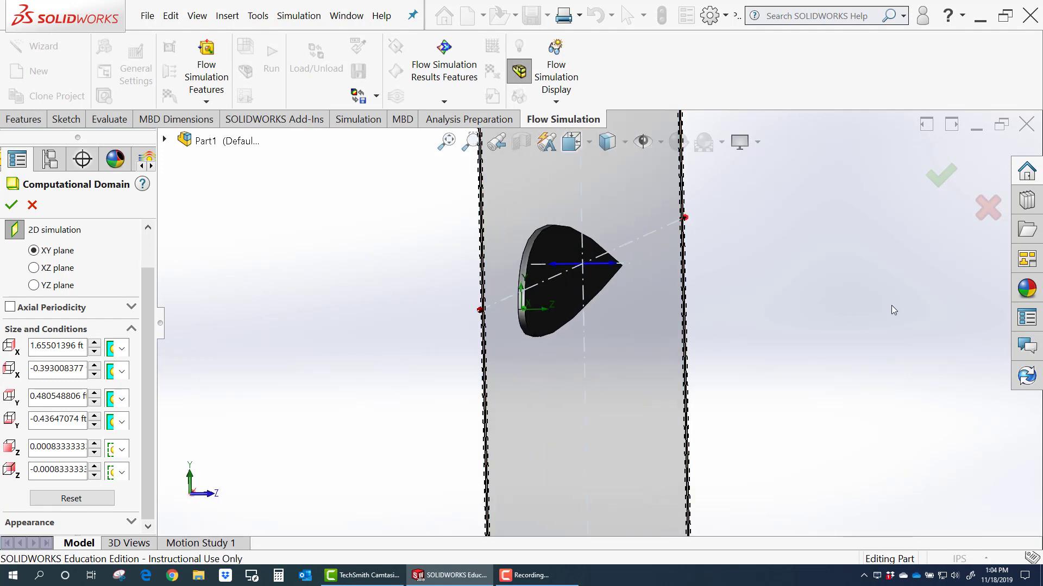
middle_drag(724, 309, 731, 309)
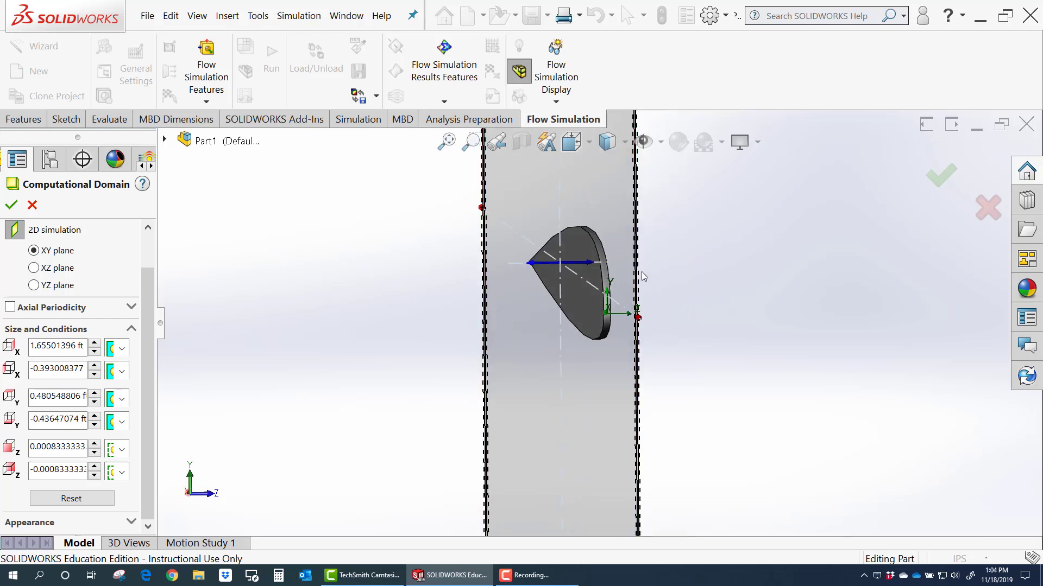
middle_drag(642, 276, 667, 292)
key(space)
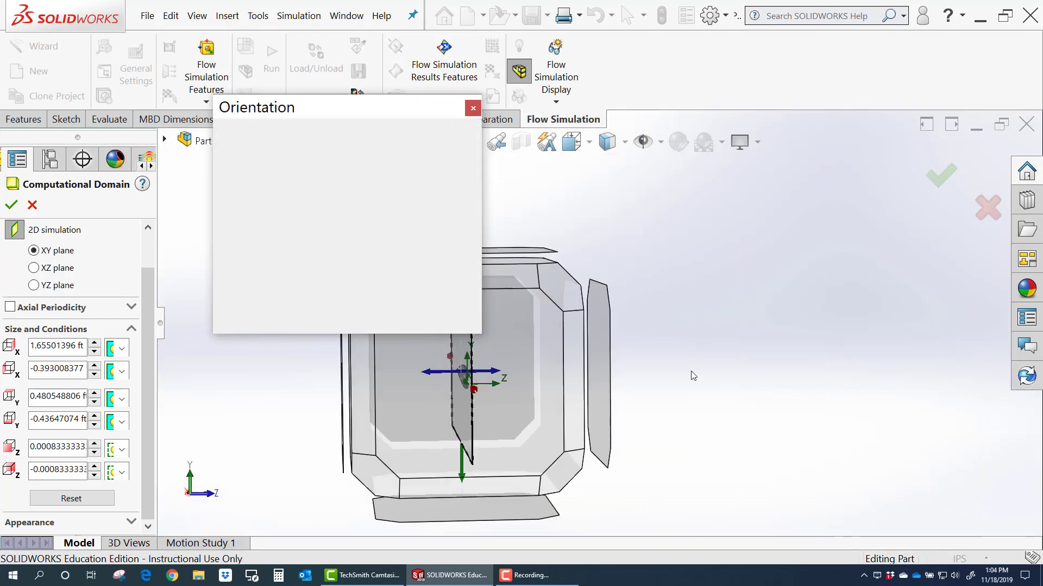
click(534, 359)
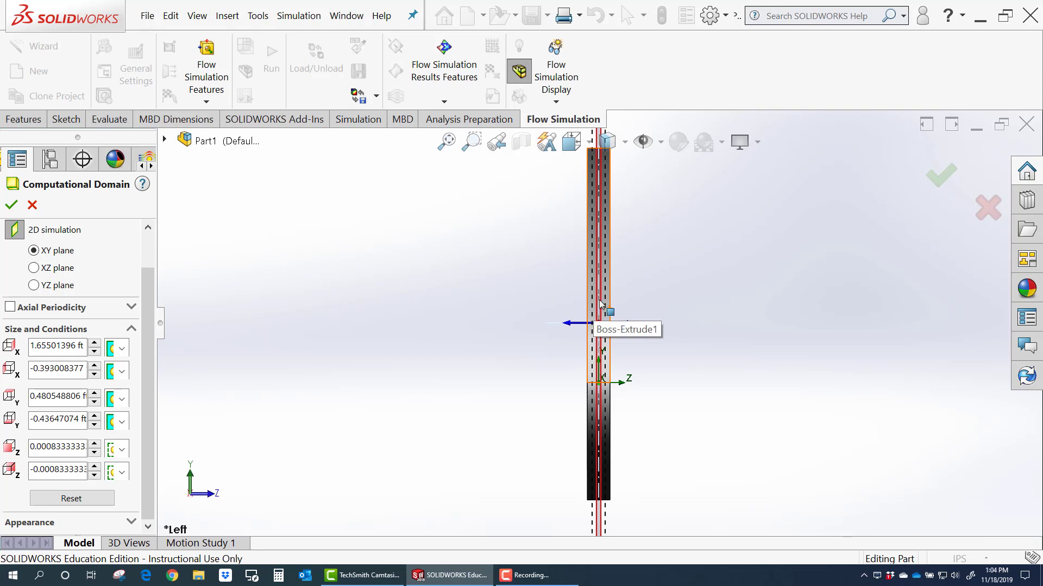
scroll(600, 312, up, 1)
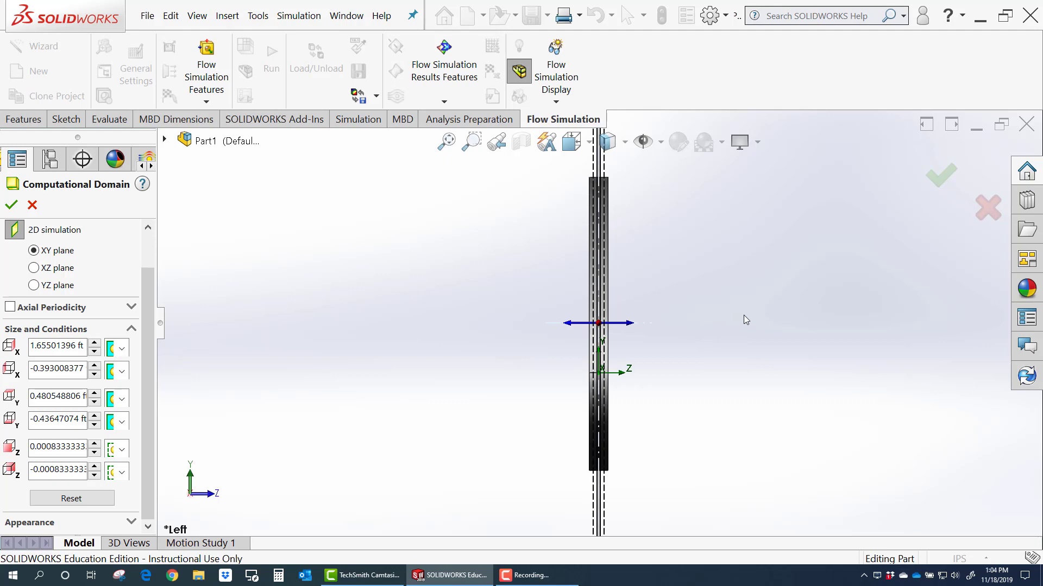
key(space)
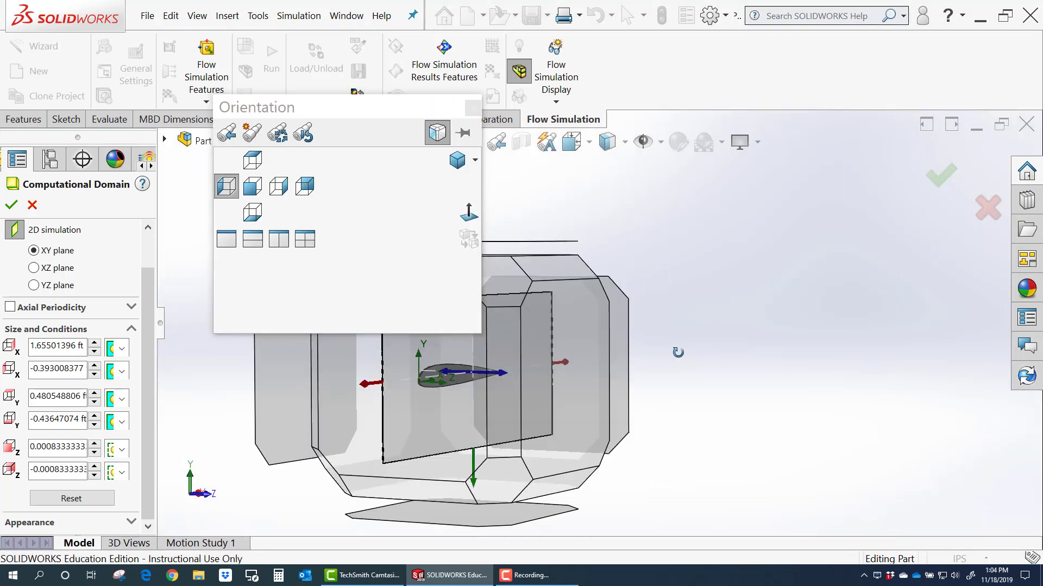
click(602, 375)
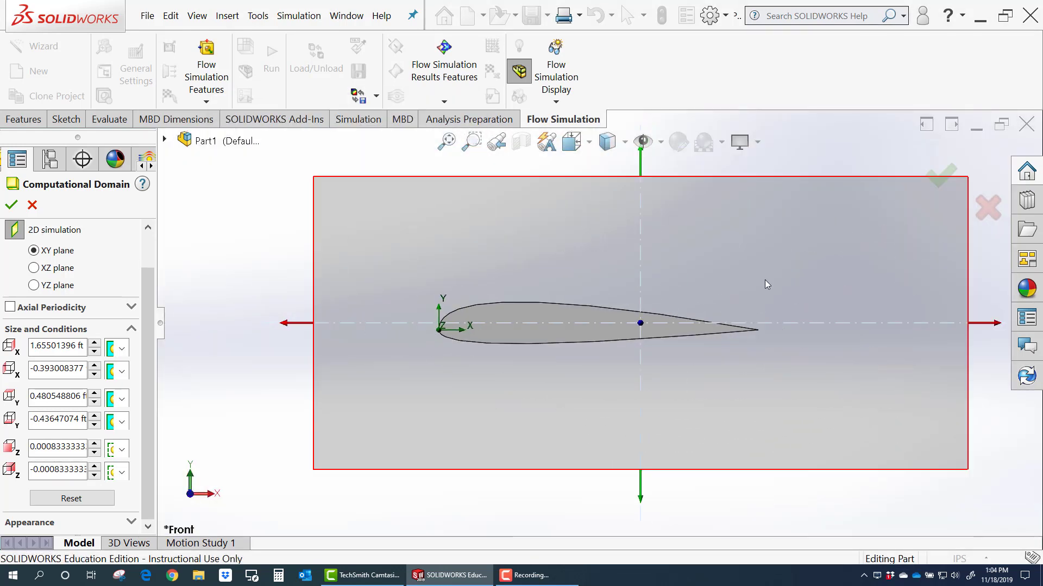
Set the computational domain's X min boundary upstream of the airfoil to -3 ft.
scroll(846, 277, up, 1)
middle_drag(873, 290, 882, 292)
key(space)
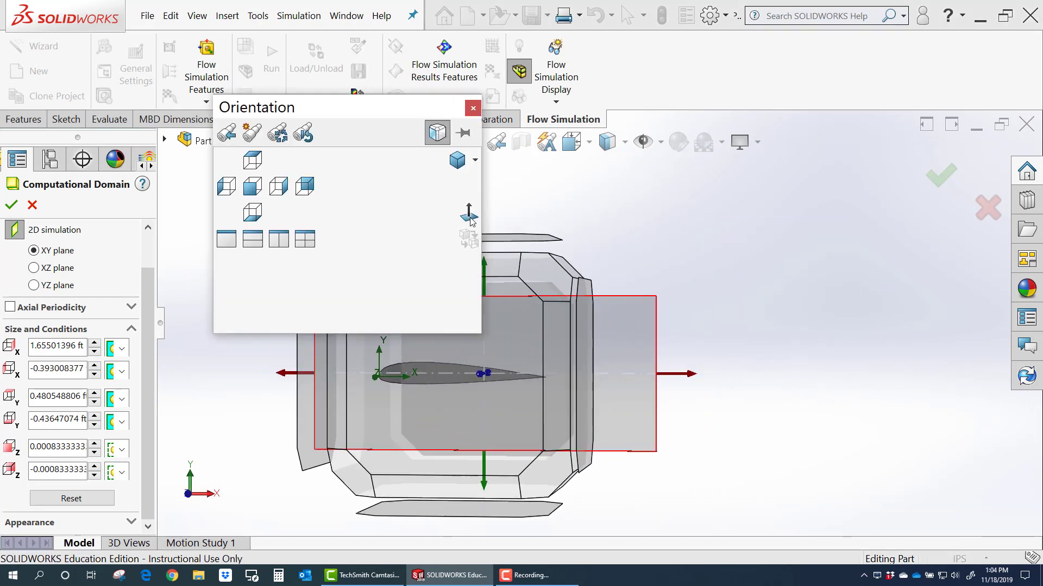
click(790, 314)
scroll(869, 296, up, 3)
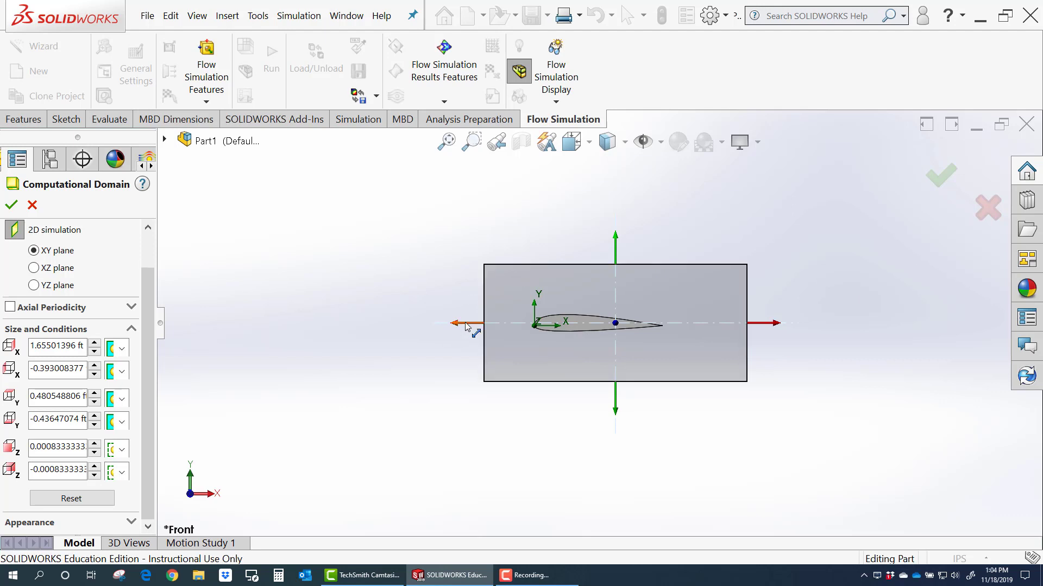
drag(468, 324, 346, 321)
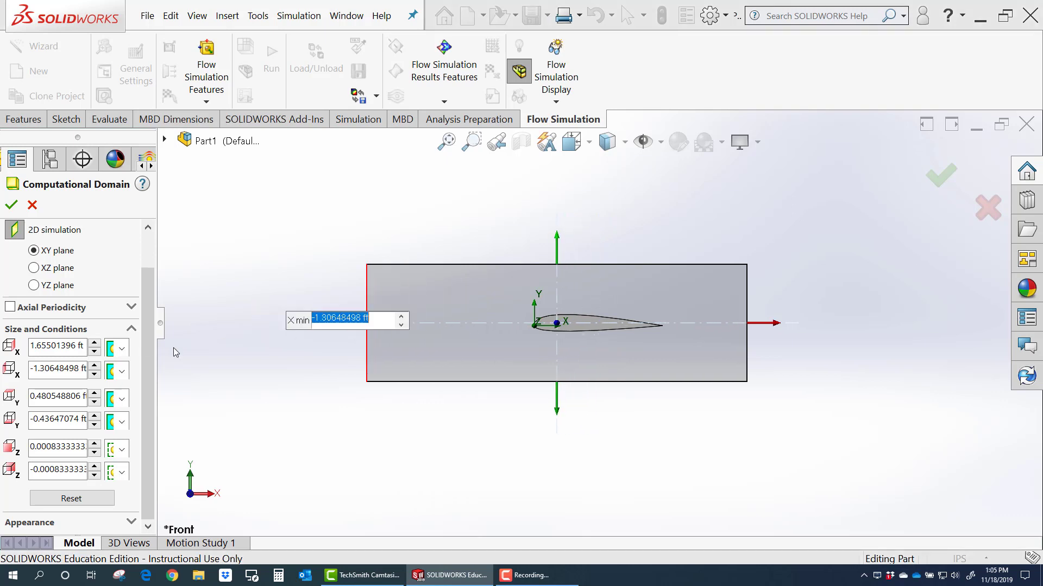
click(64, 369)
drag(32, 370, 86, 370)
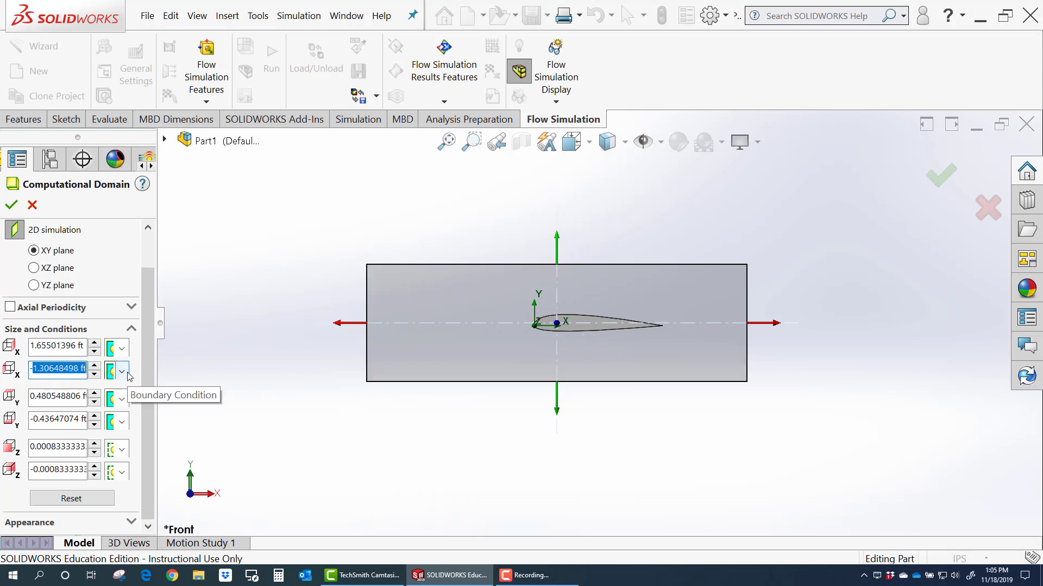
text(-3)
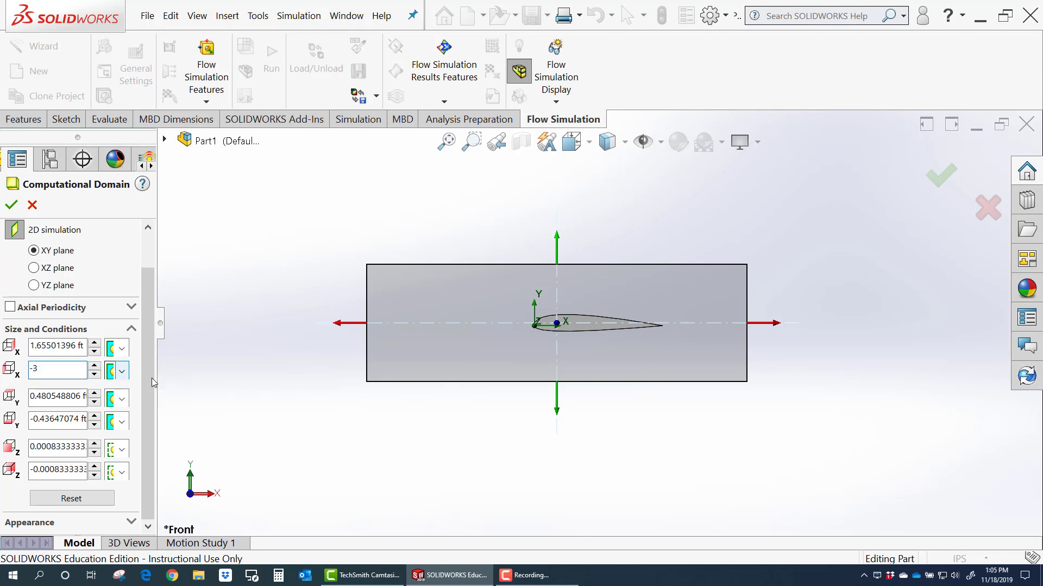
key(Return)
scroll(596, 321, up, 4)
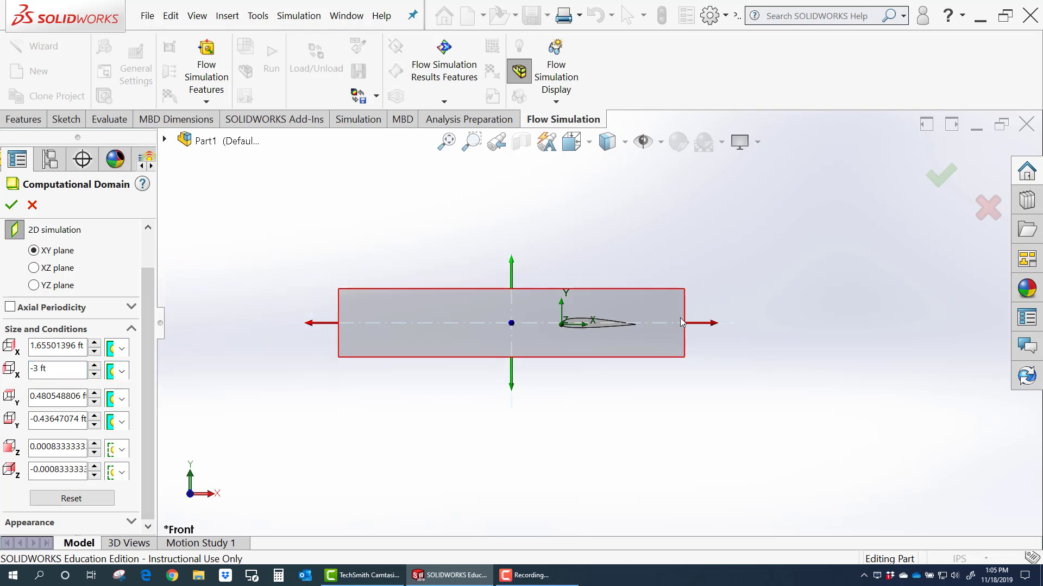
Set the computational domain's X max boundary downstream of the airfoil to 6 ft.
scroll(729, 308, down, 2)
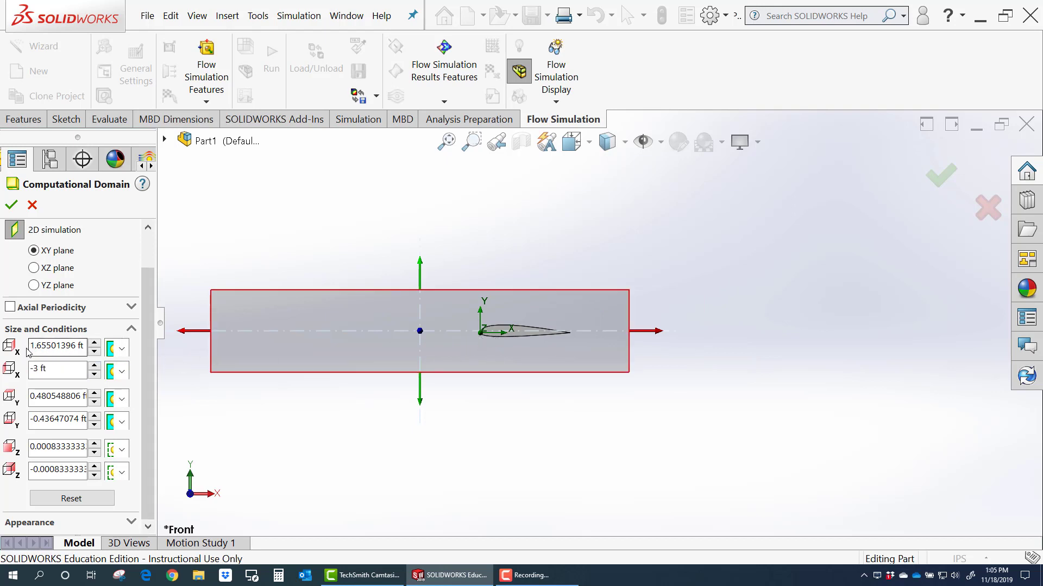
drag(29, 345, 123, 342)
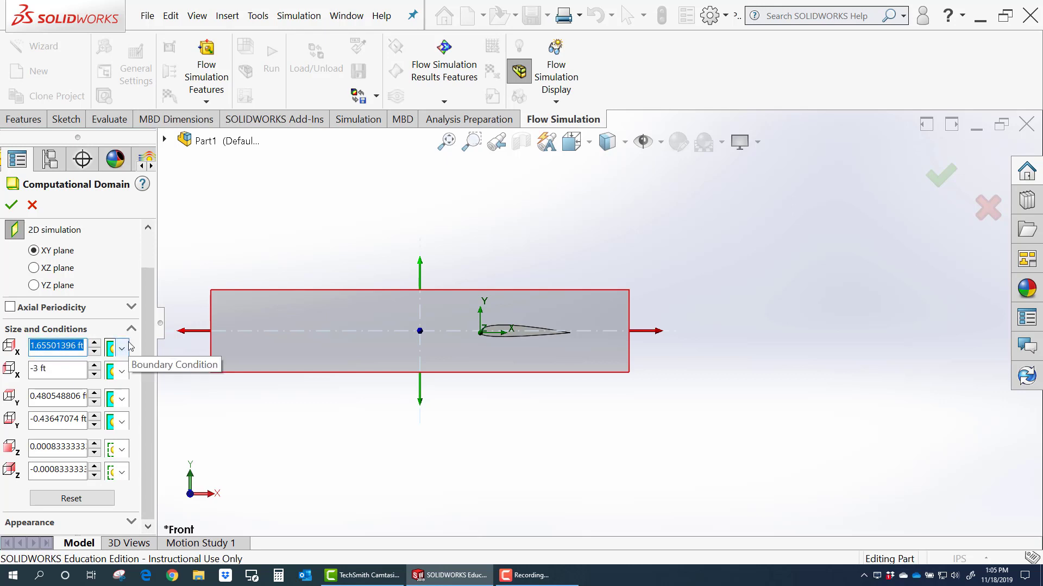
text(6)
key(Return)
scroll(723, 382, up, 3)
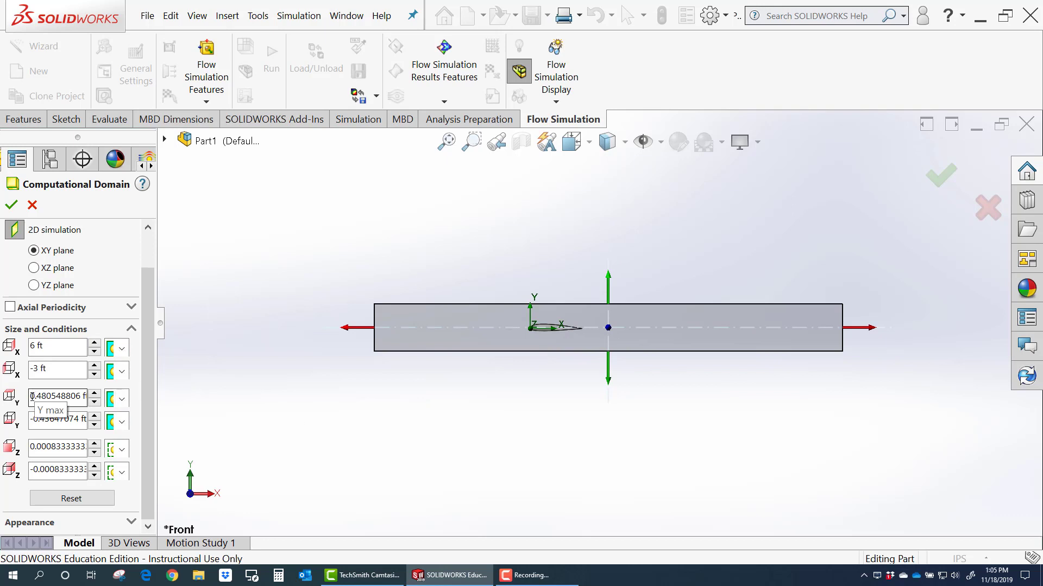
Set the computational domain's Y max to 3 ft and Y min to -3 ft, and accept the domain definition.
drag(103, 398, 160, 405)
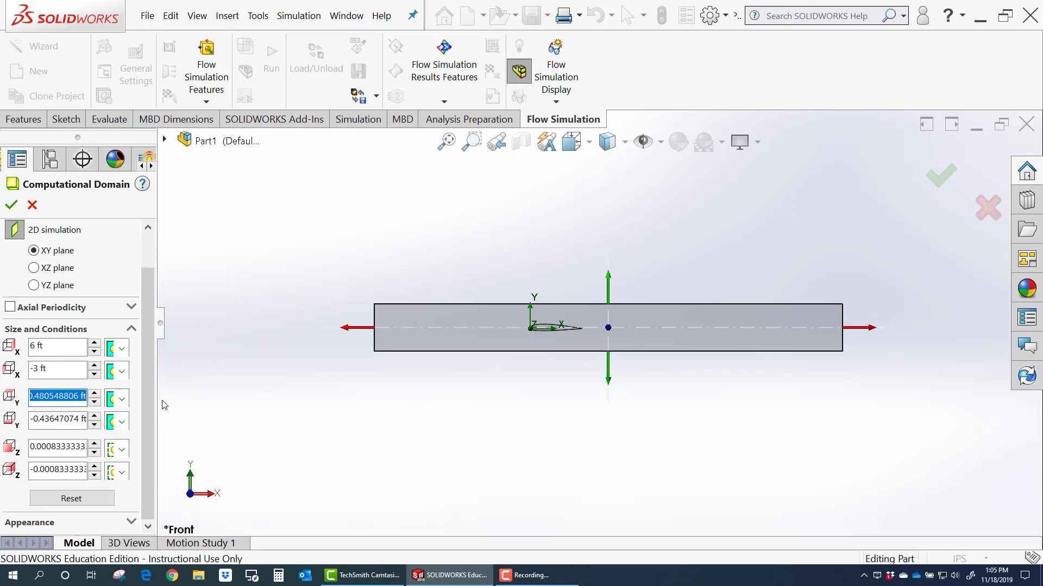
text(3)
click(64, 419)
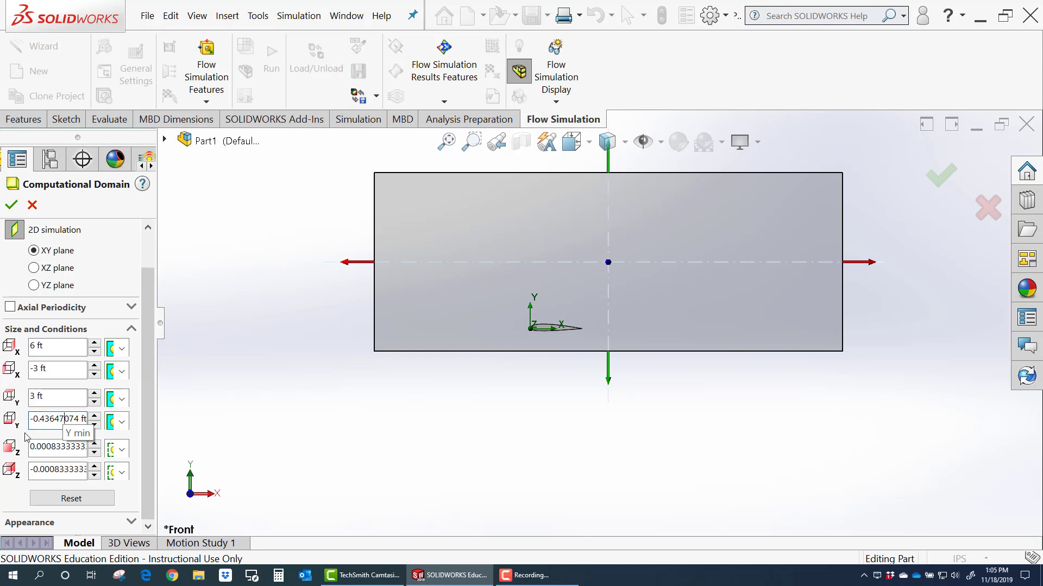
drag(32, 424, 125, 424)
text(-3)
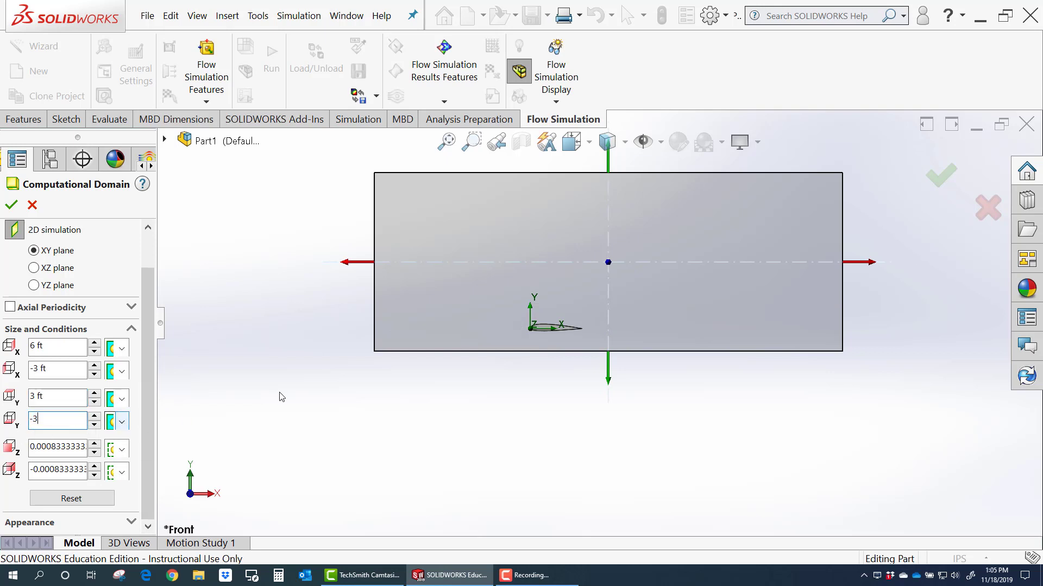
key(Return)
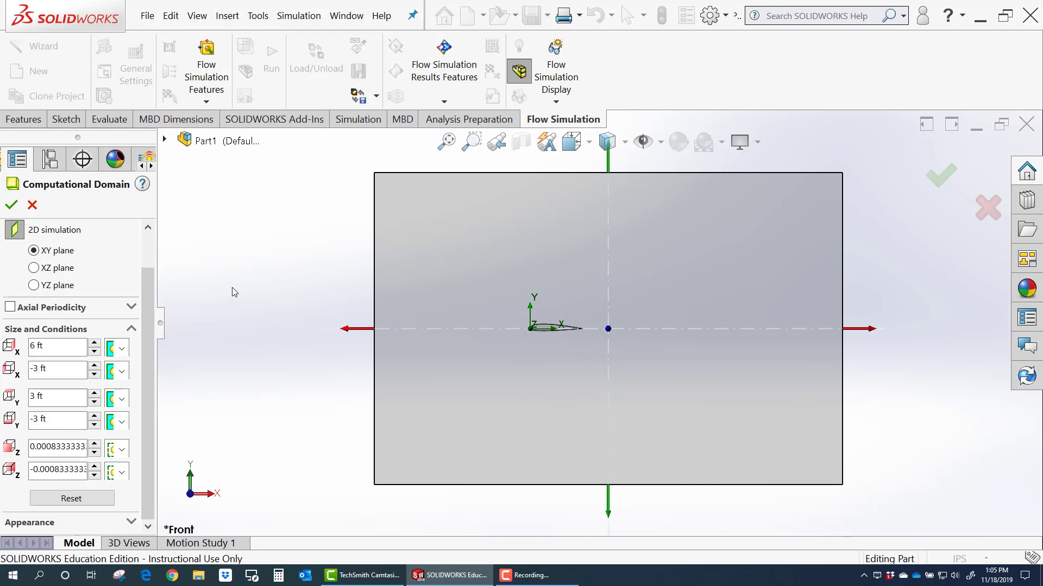
click(11, 206)
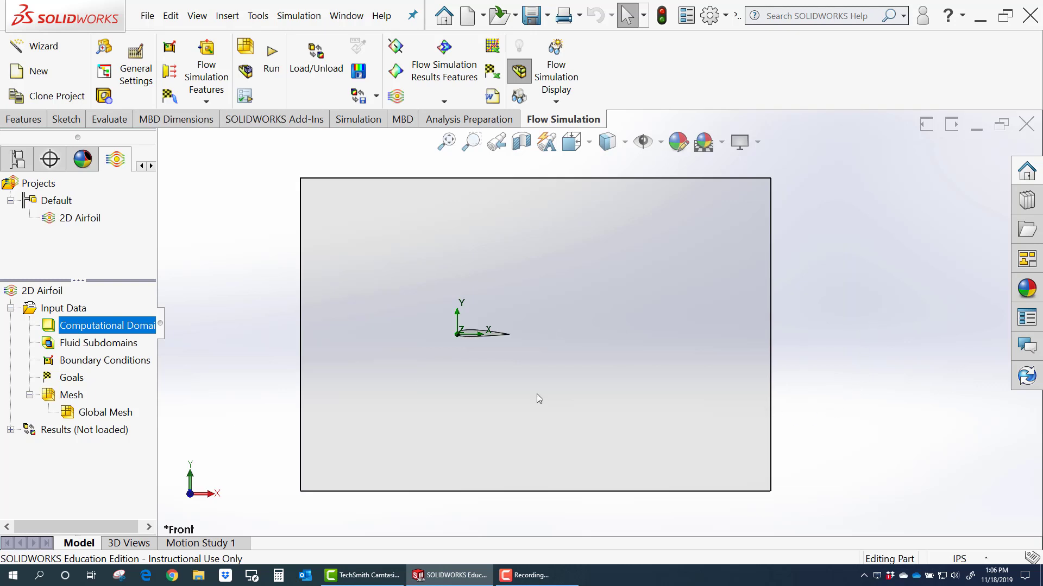
Hide the computational domain and show it again.
right_click(97, 326)
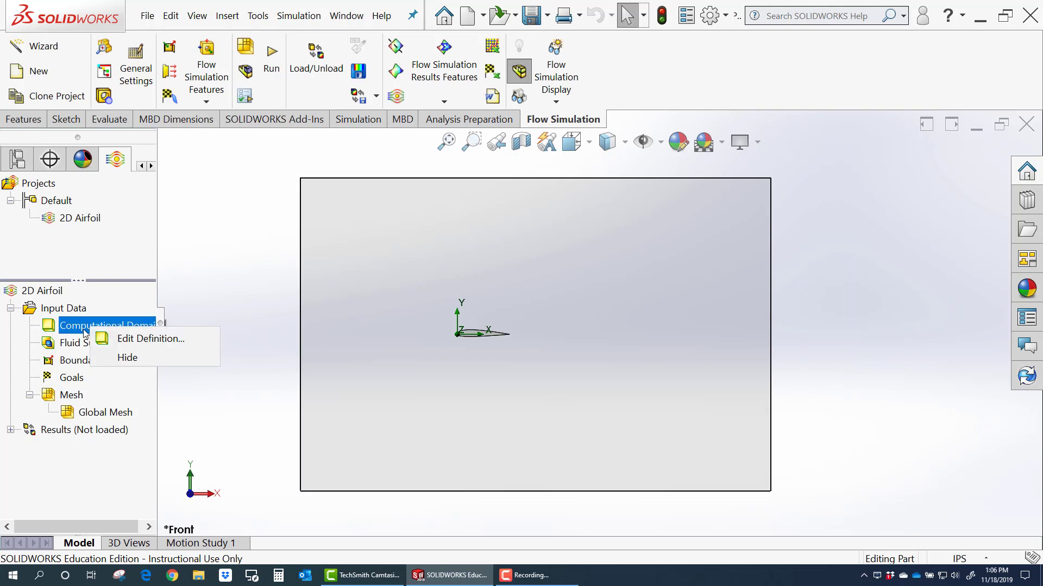
click(126, 357)
right_click(89, 326)
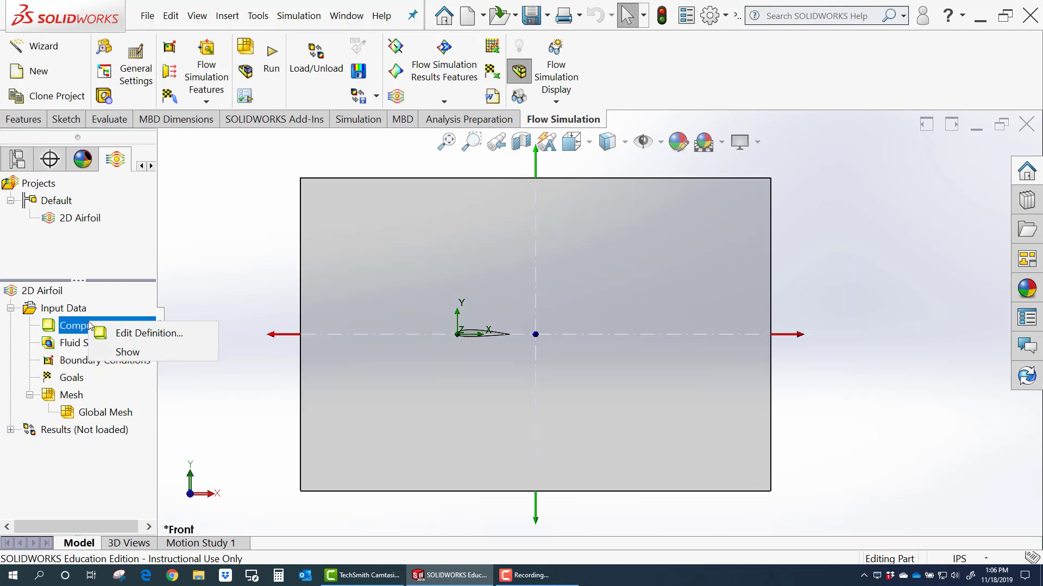
click(121, 352)
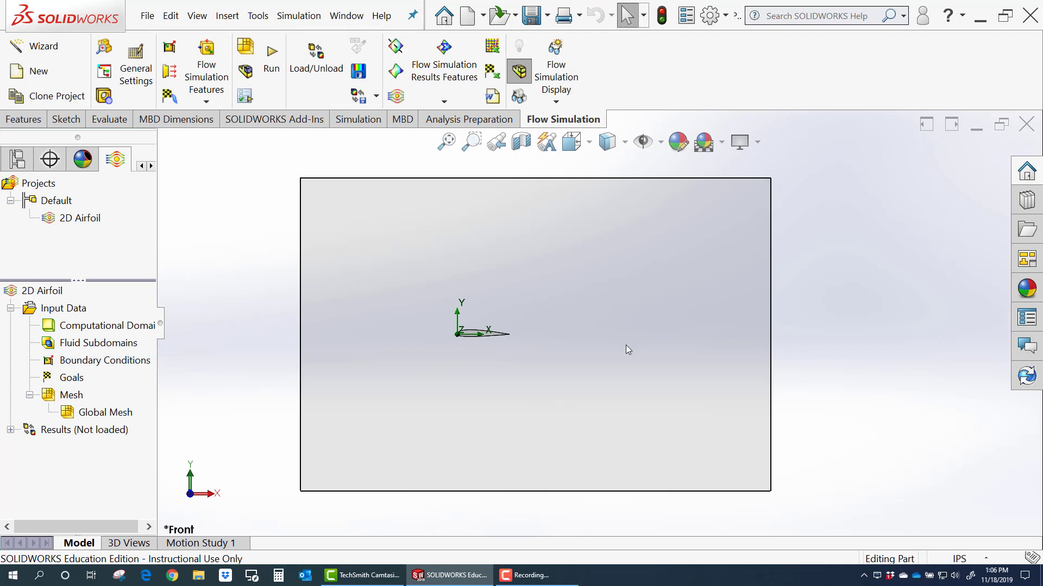
Show the ambient velocity arrow for the project and examine its direction at the airfoil's leading edge.
right_click(34, 309)
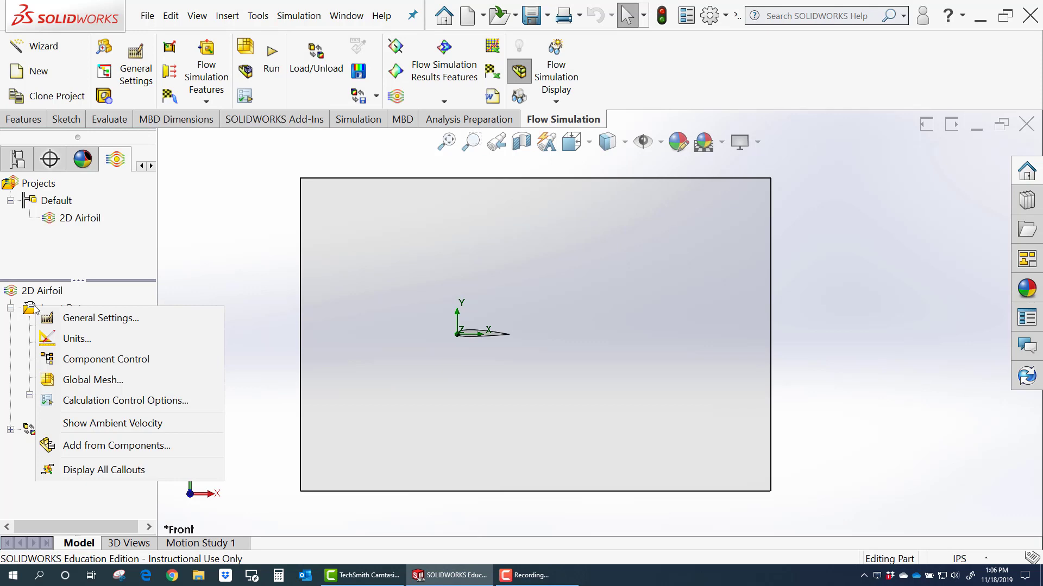
click(119, 423)
scroll(478, 337, down, 8)
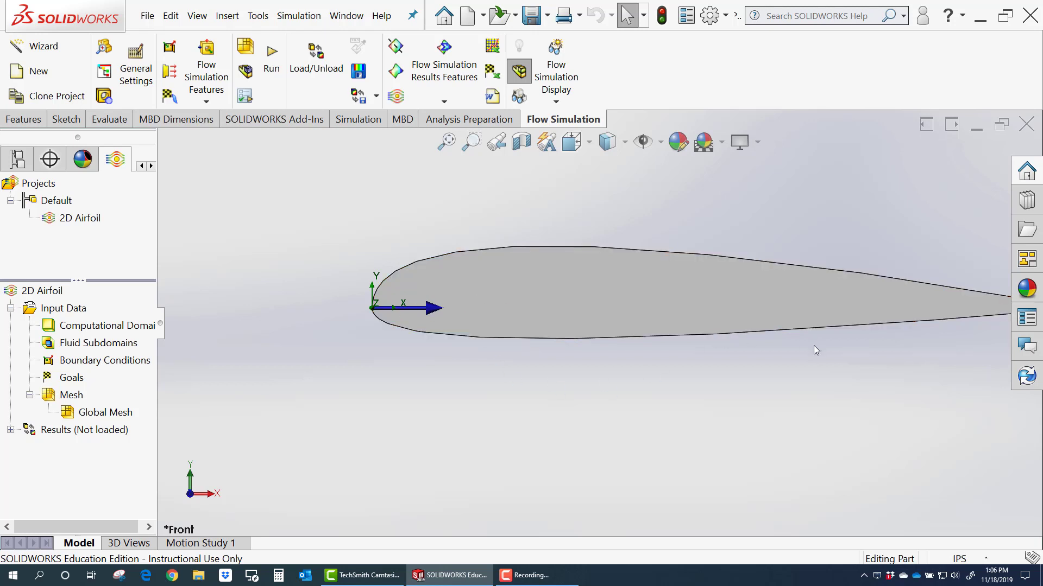
scroll(816, 351, up, 2)
scroll(816, 348, up, 8)
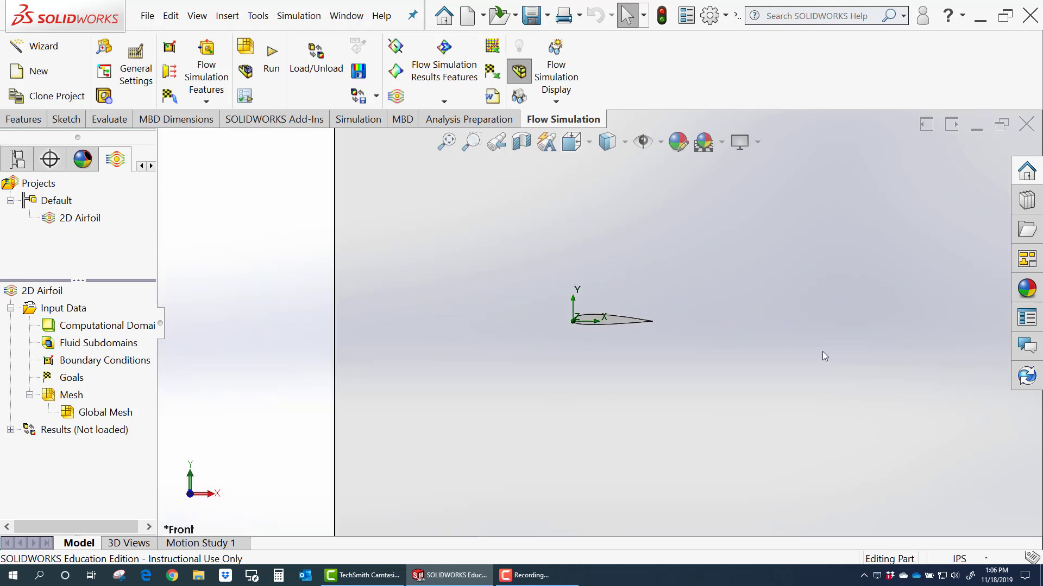
right_click(66, 309)
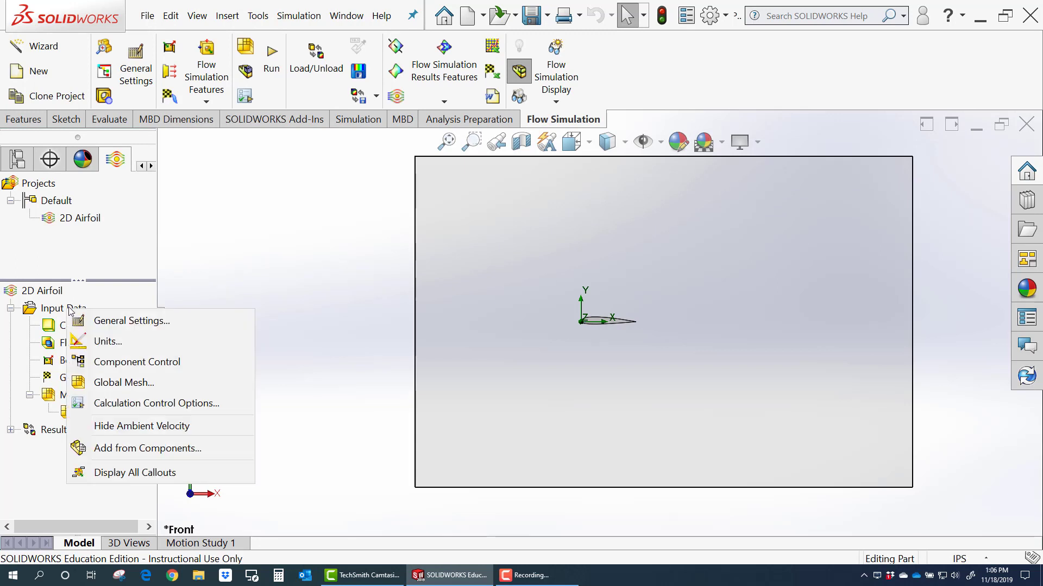
click(256, 289)
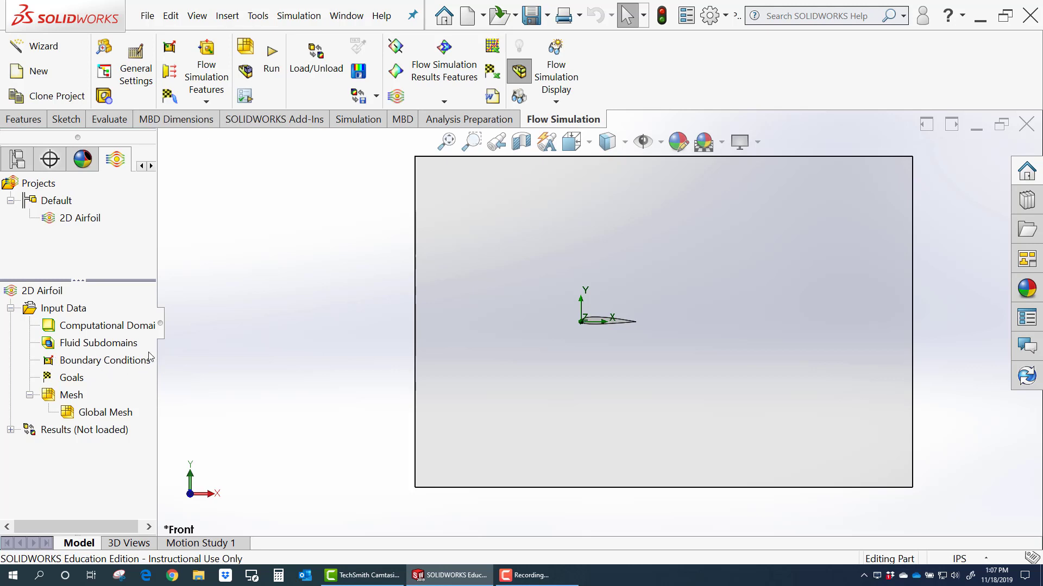
Insert global goals for Force (X), Force (Y) and Torque (Z), using them all for convergence control.
right_click(65, 380)
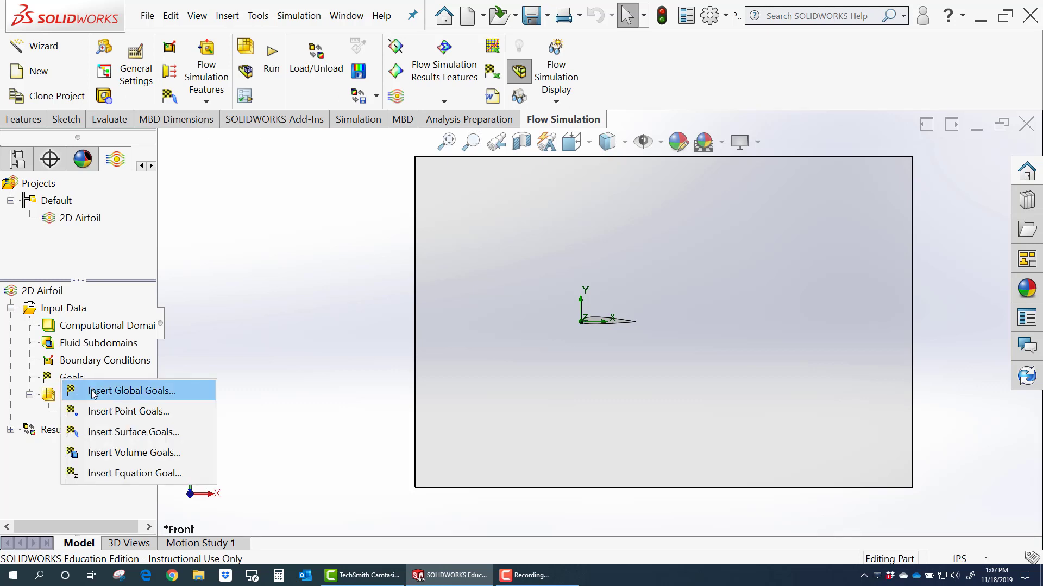
click(118, 395)
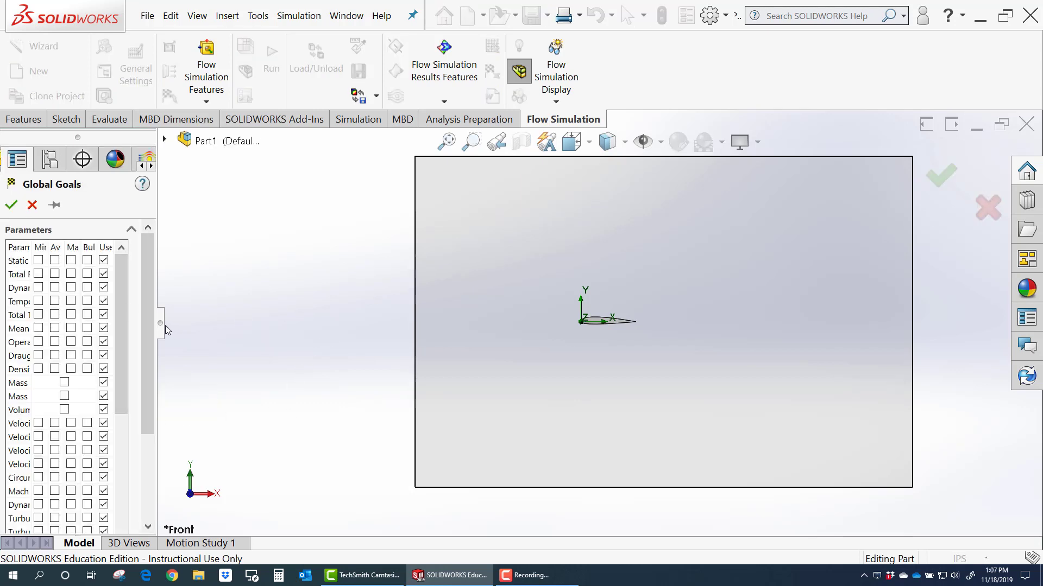
drag(165, 325, 202, 517)
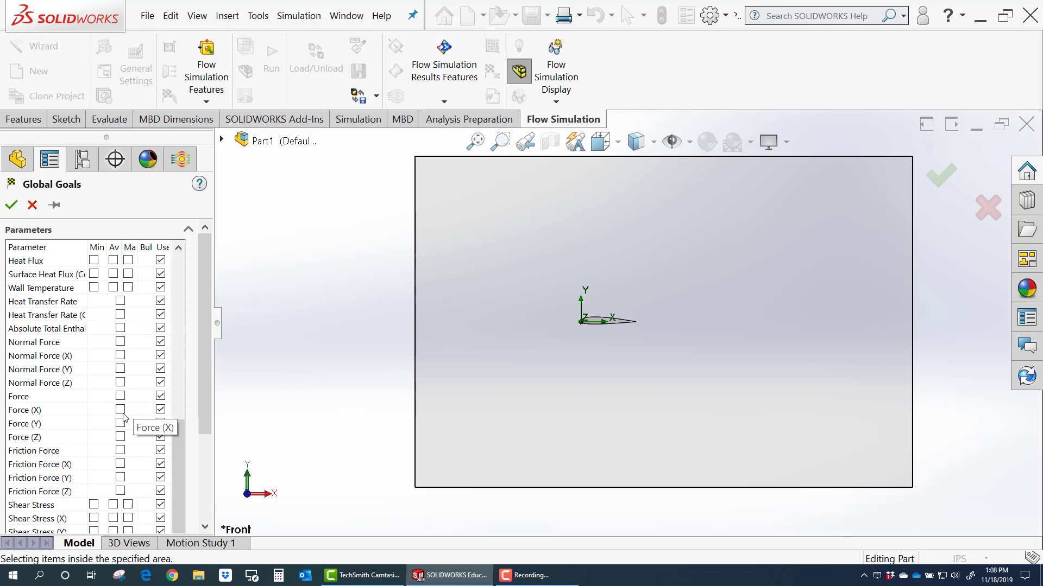
click(121, 411)
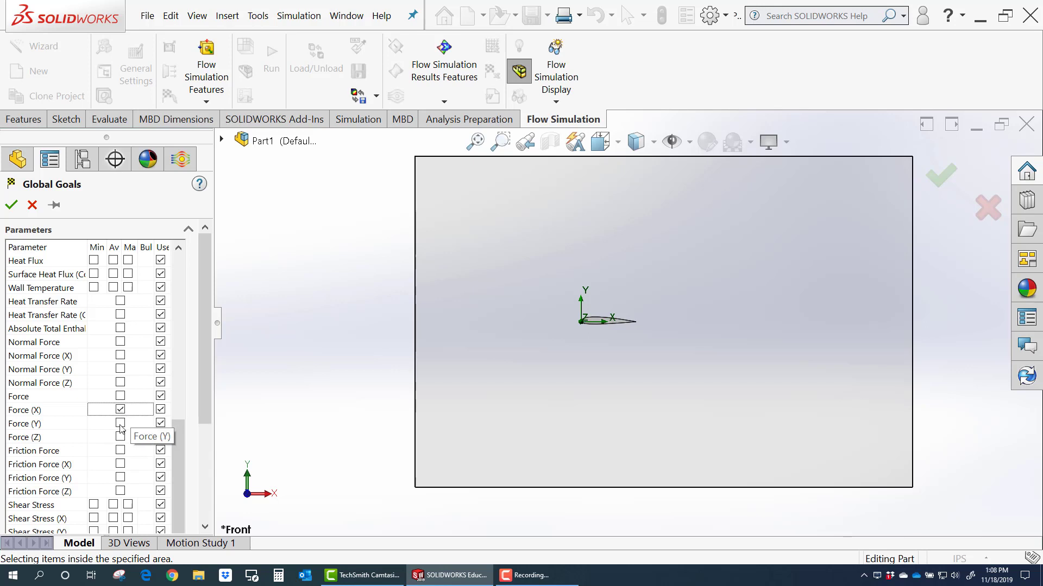
click(121, 424)
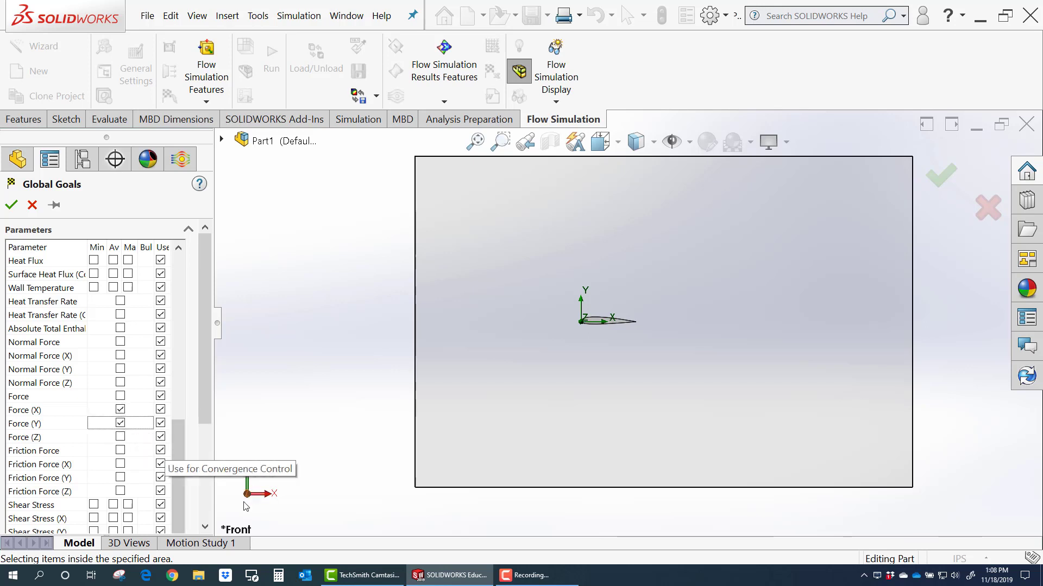
click(210, 493)
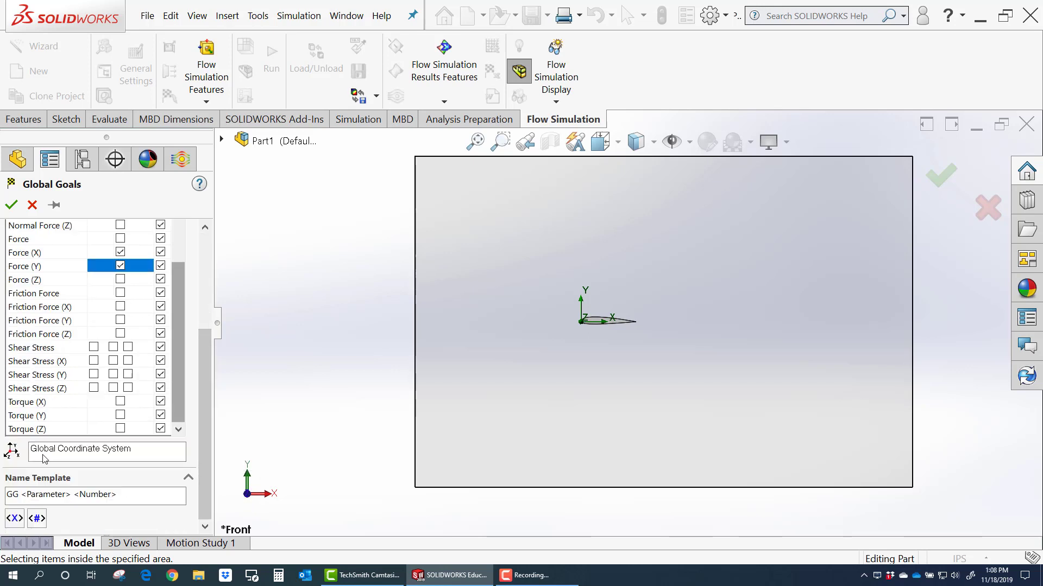
click(121, 428)
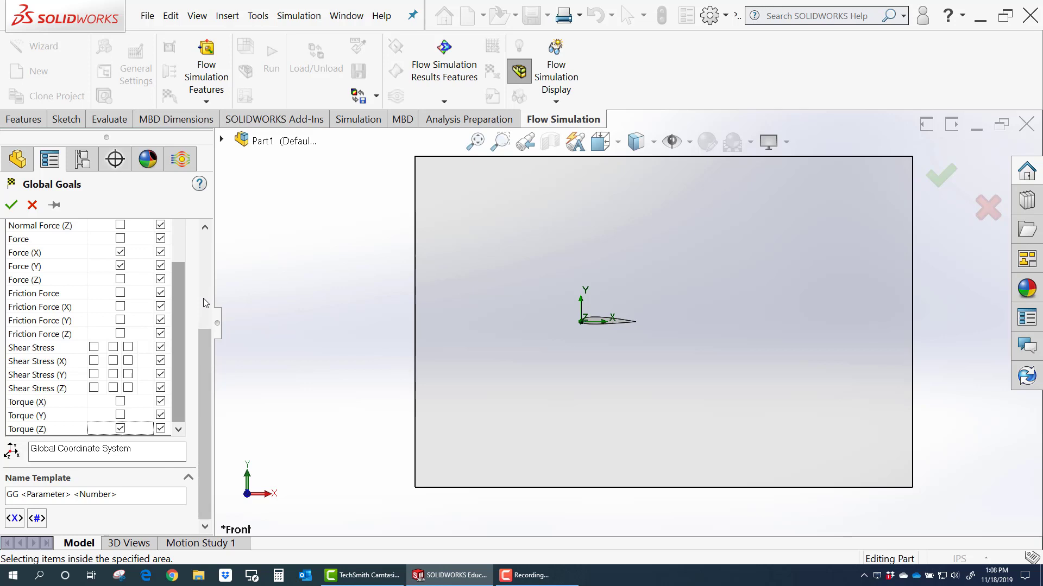
click(10, 206)
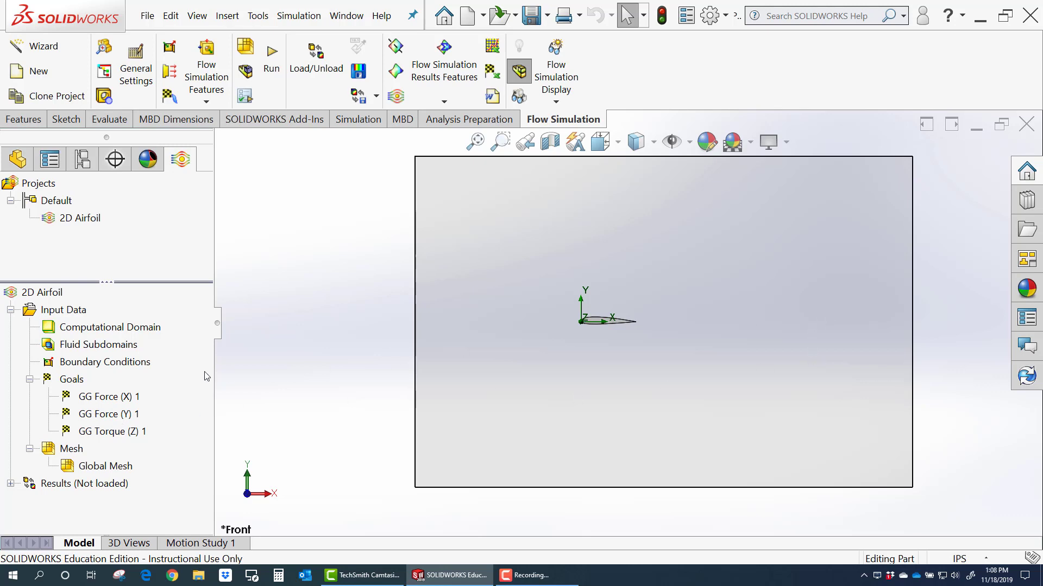
Open the global mesh definition for editing and show the basic mesh to examine its cell density around the airfoil.
right_click(86, 470)
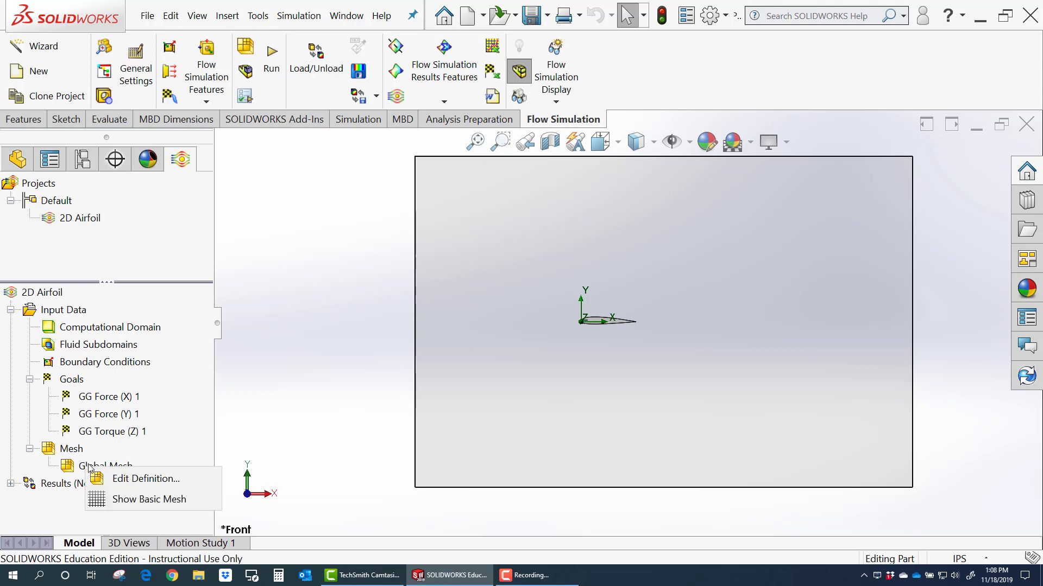
click(138, 479)
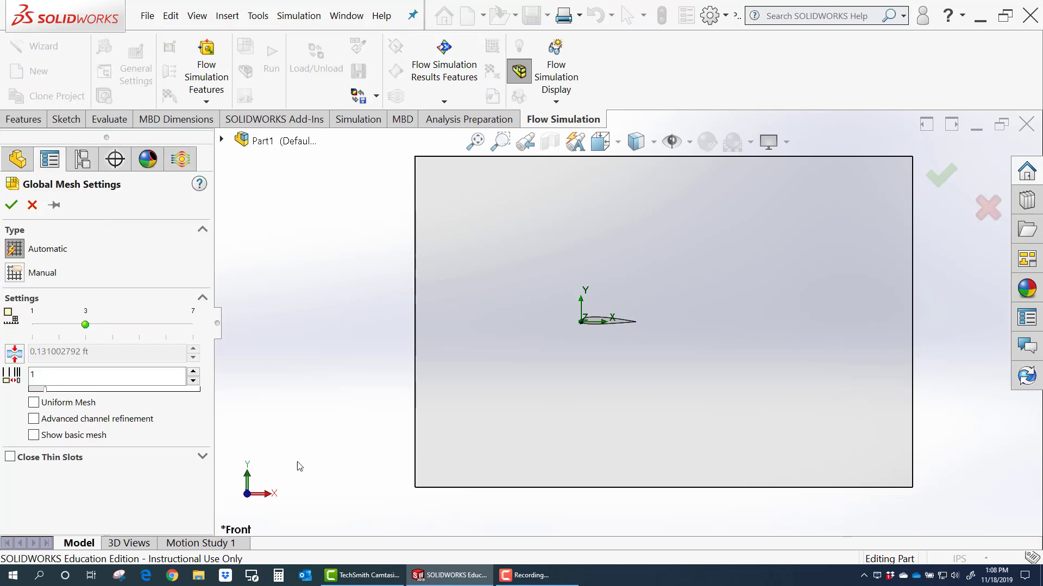
click(33, 435)
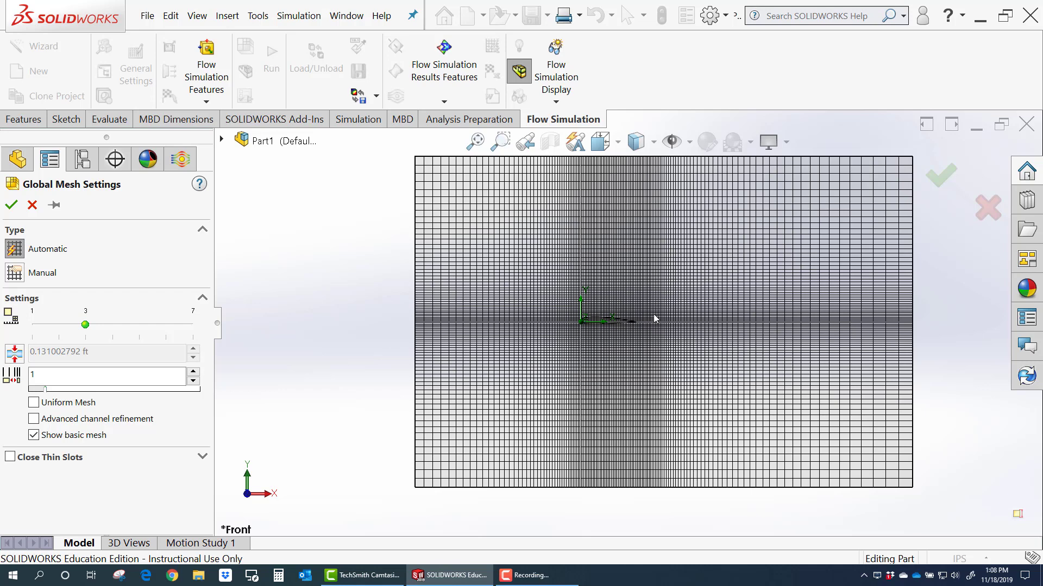
scroll(627, 330, down, 5)
scroll(622, 329, down, 3)
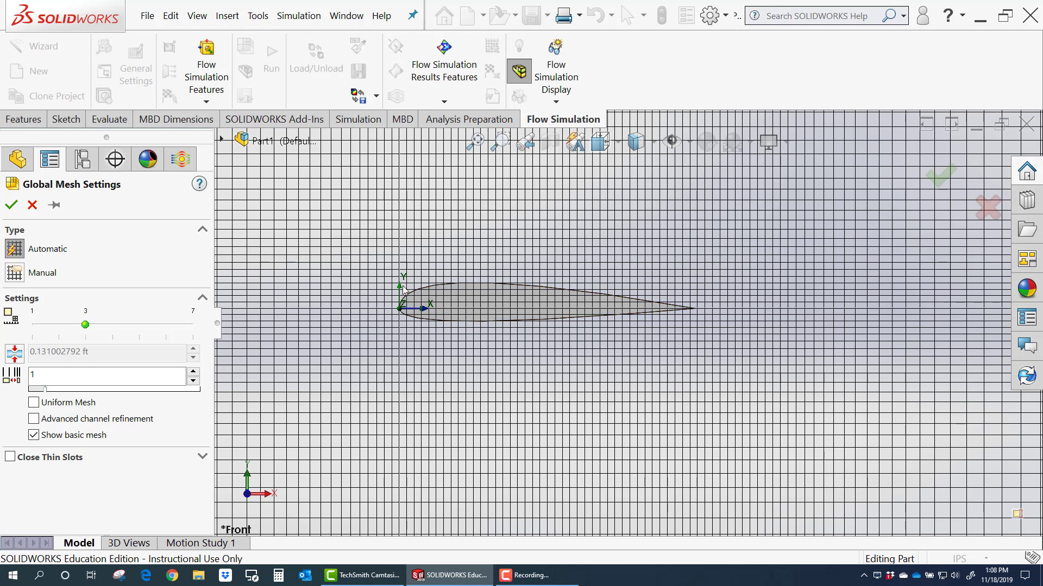
scroll(634, 276, down, 1)
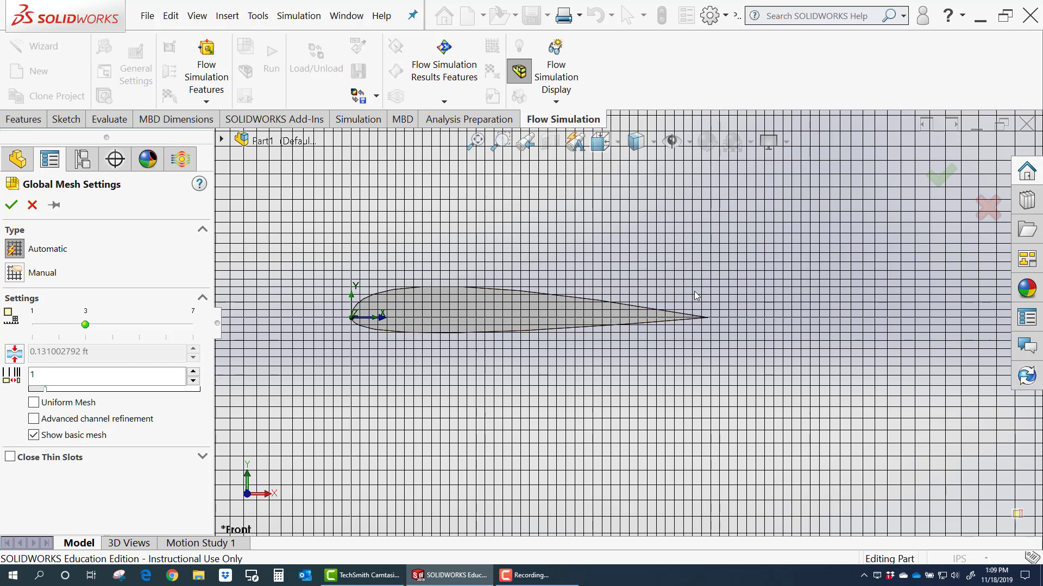
scroll(635, 332, up, 5)
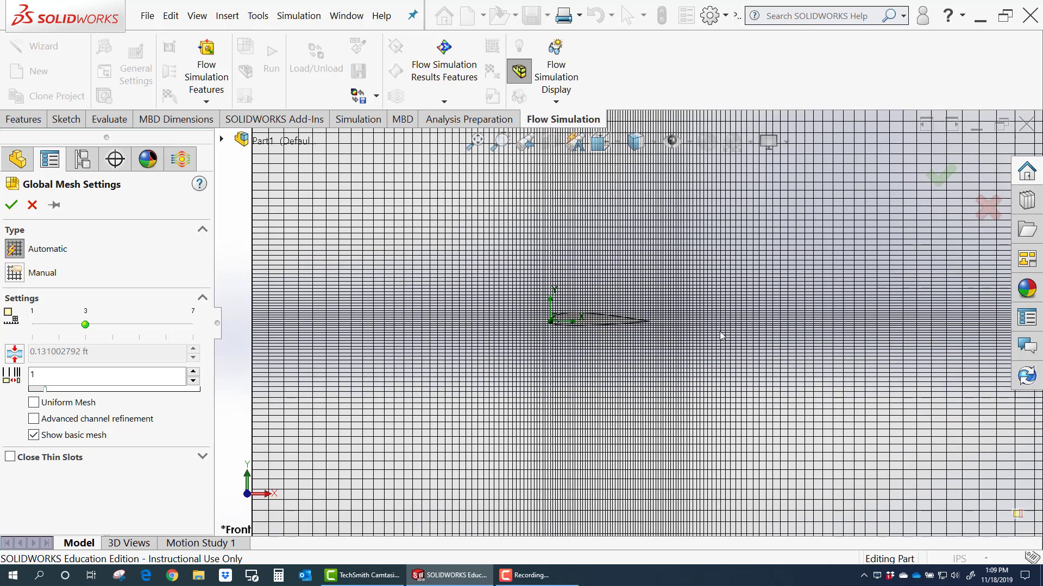
scroll(724, 339, up, 3)
scroll(854, 321, down, 1)
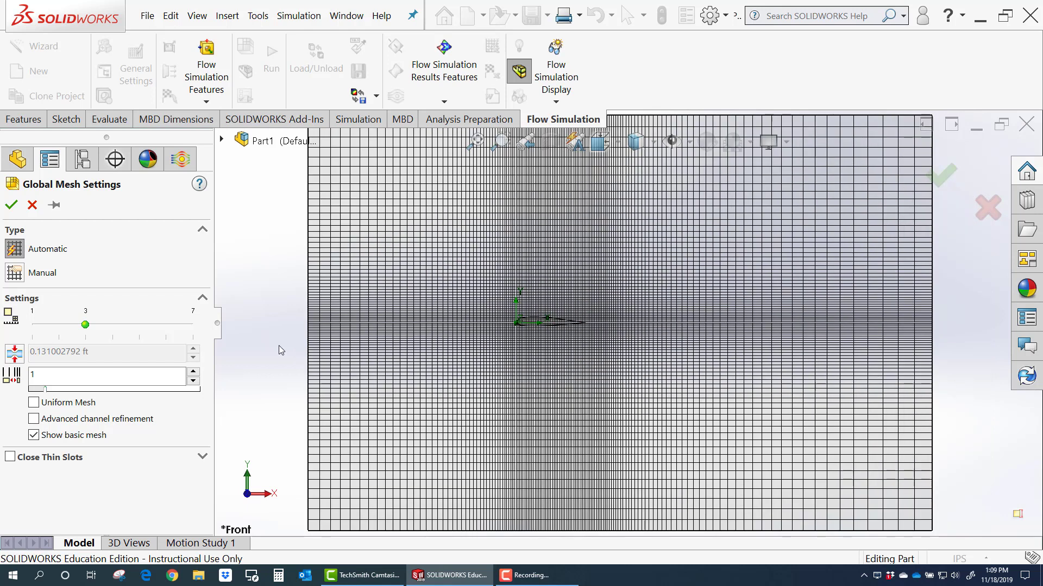
Lower the automatic global mesh's initial mesh level to 1 and check the coarser cells around the airfoil.
click(60, 327)
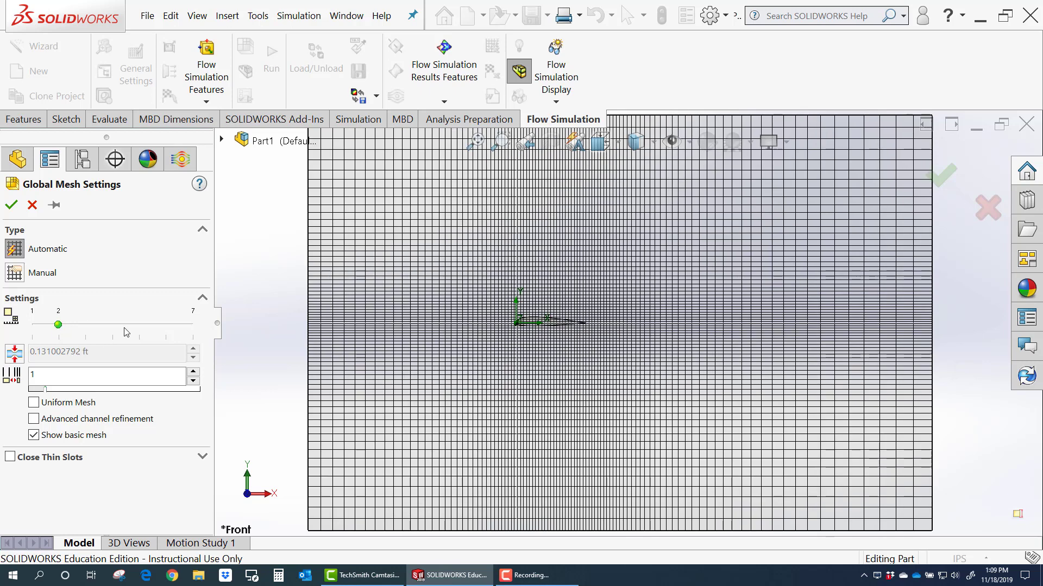
drag(63, 327, 6, 322)
scroll(538, 337, down, 5)
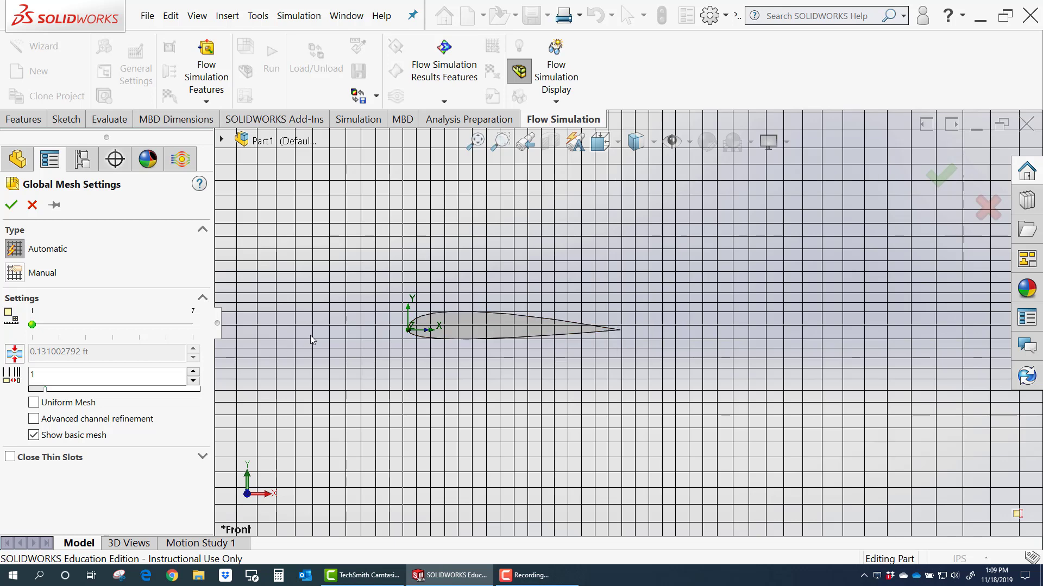
scroll(659, 296, up, 3)
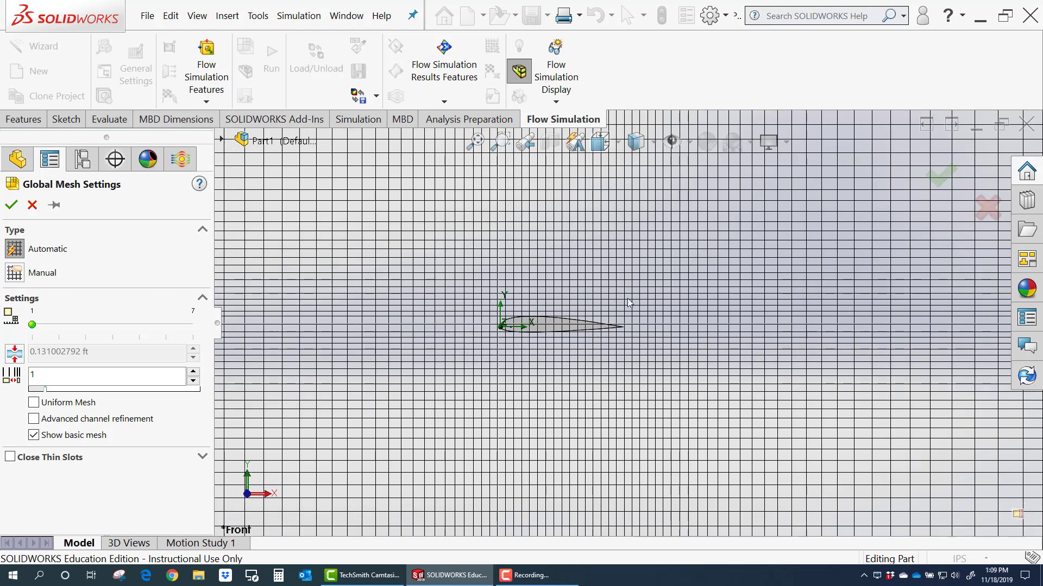
Try a global mesh ratio factor of 2, compare the cell spacing across the domain, and return the factor to 1.
double_click(47, 378)
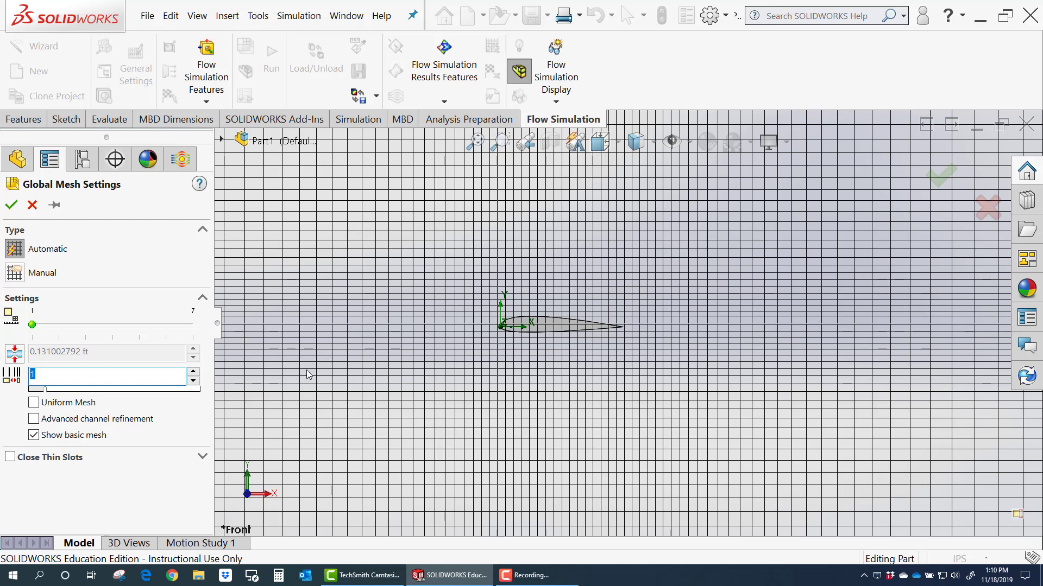
text(2)
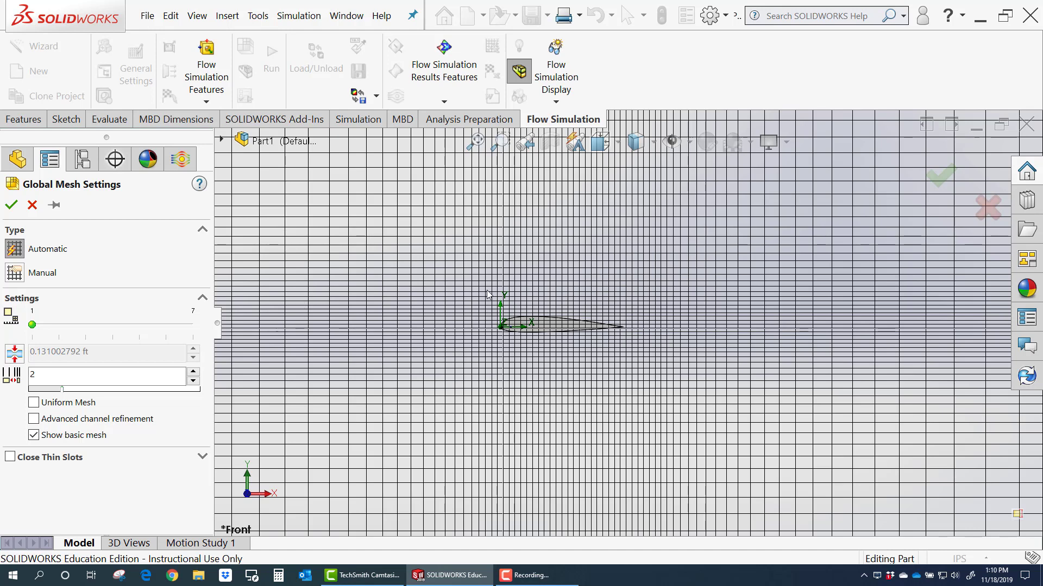
scroll(620, 326, up, 5)
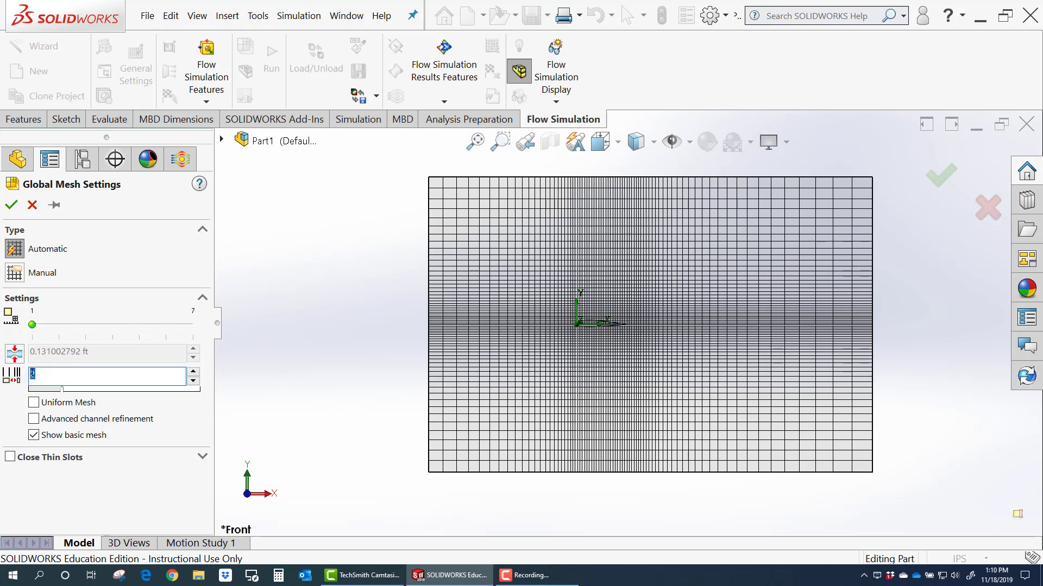
double_click(78, 374)
text(1)
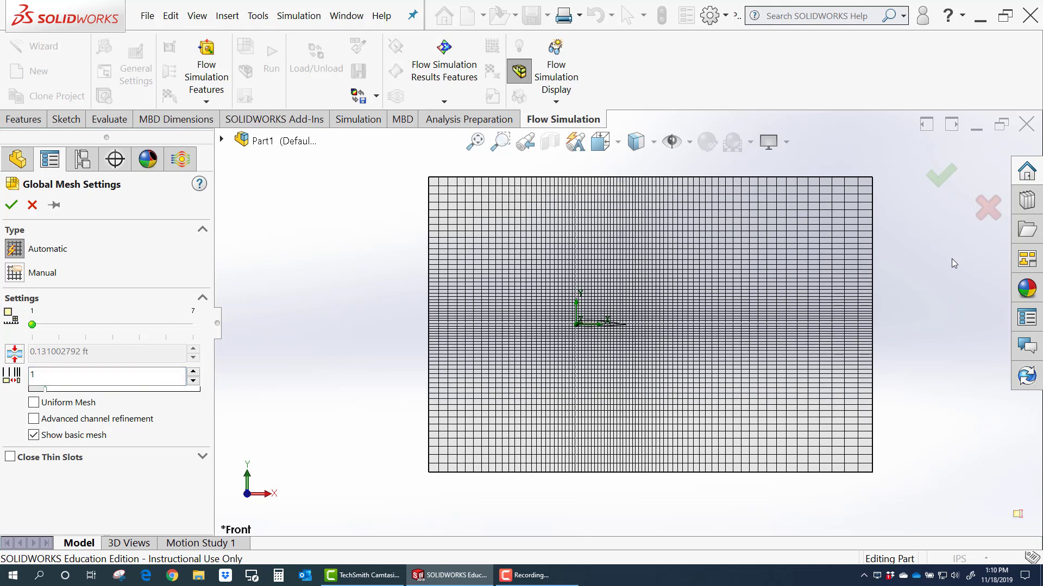
scroll(765, 304, down, 3)
scroll(330, 375, down, 3)
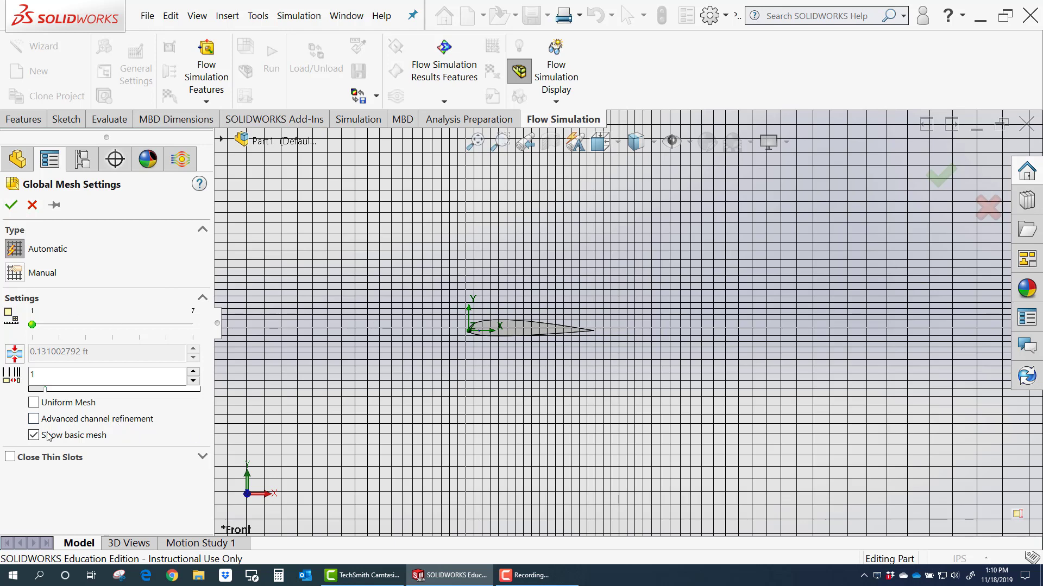
Turn off the basic mesh display and accept the global mesh settings.
click(72, 438)
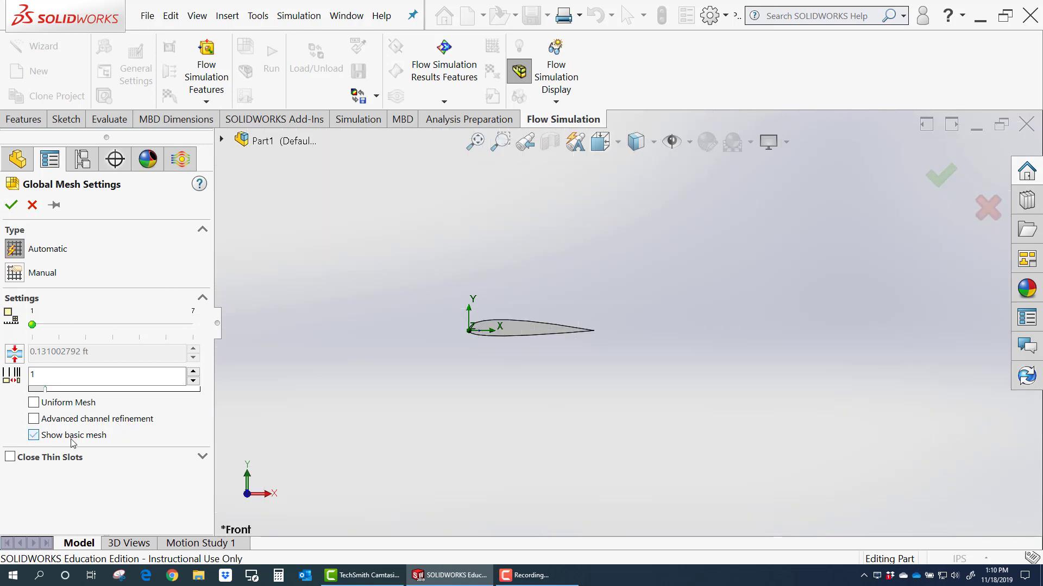
click(11, 205)
scroll(618, 355, up, 5)
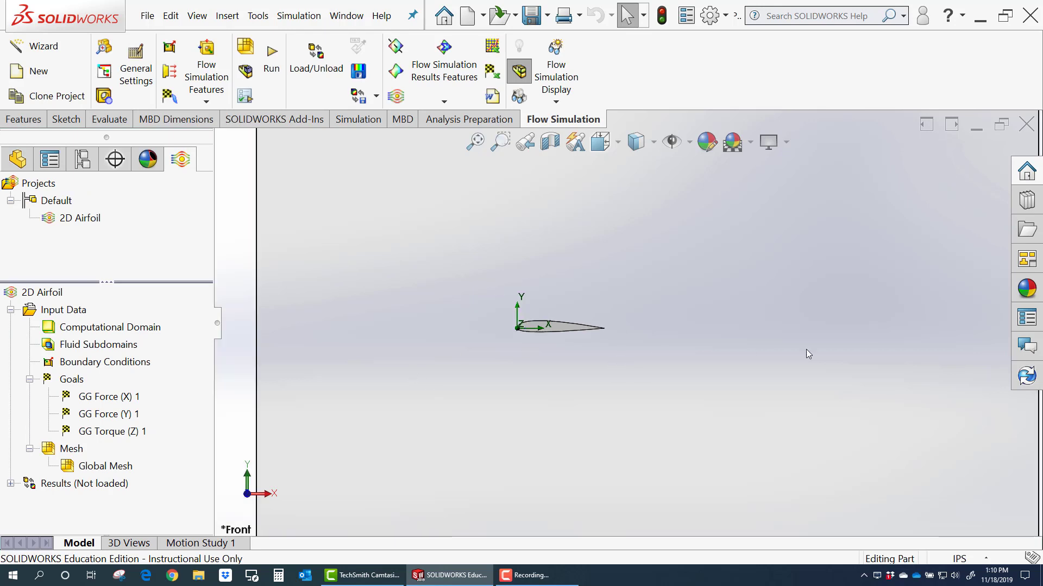
Hide the computational domain so that only the airfoil is displayed.
right_click(121, 328)
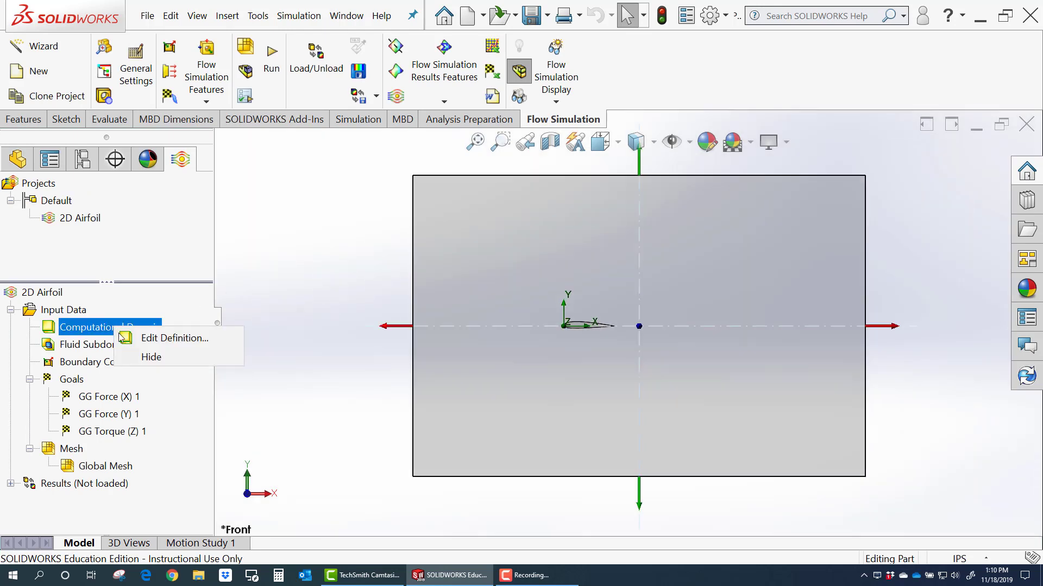
click(157, 357)
scroll(636, 313, down, 2)
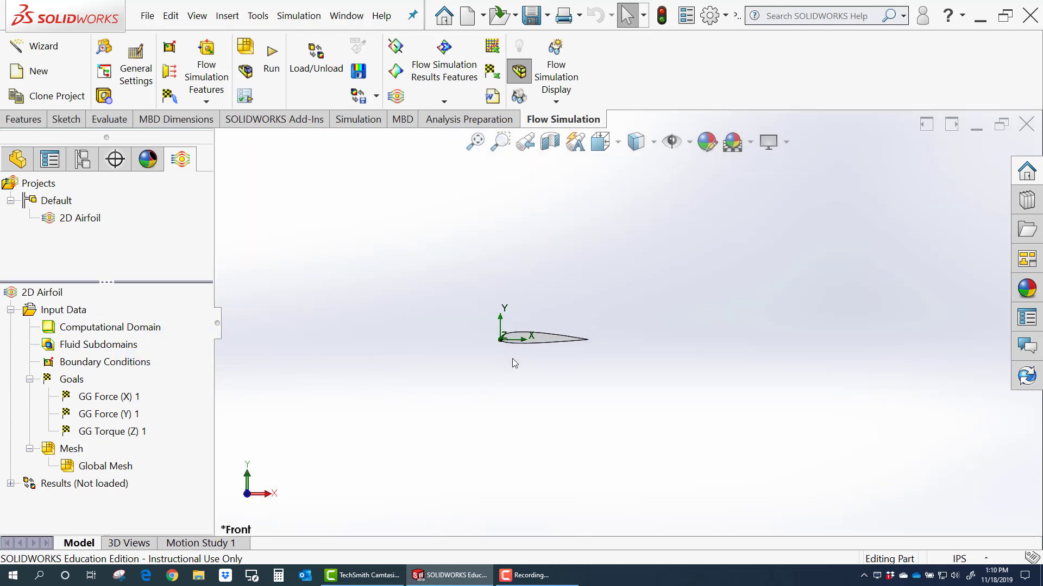
scroll(513, 358, down, 2)
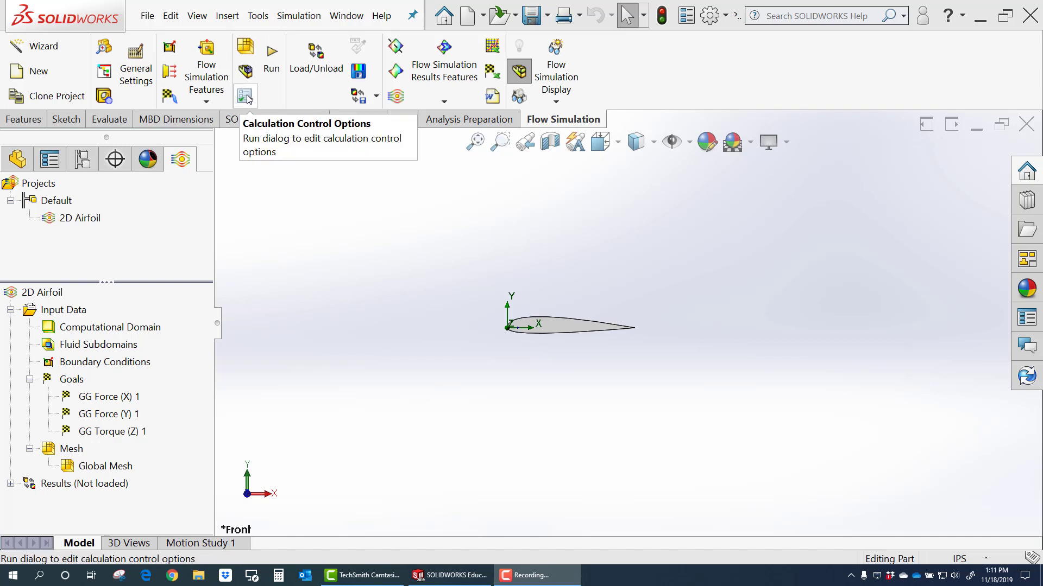
Set the calculation control's criterion to stop to All satisfied.
right_click(55, 314)
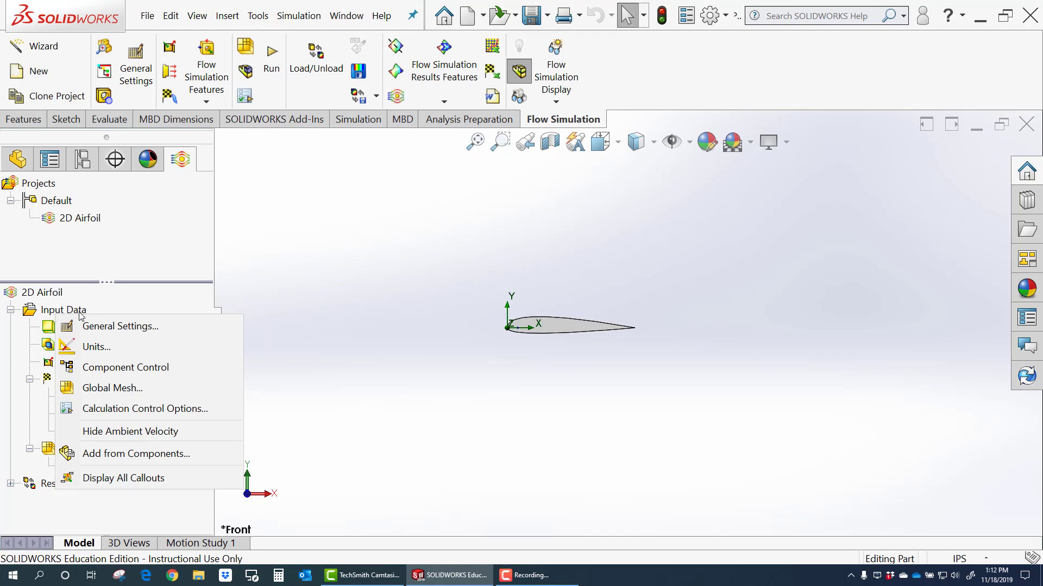
click(128, 410)
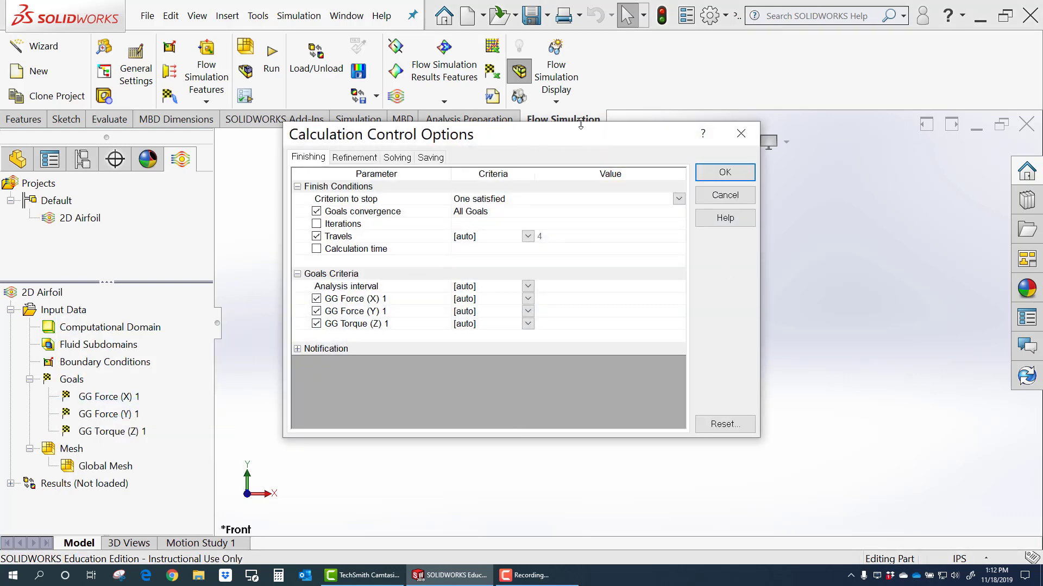
drag(583, 134, 579, 160)
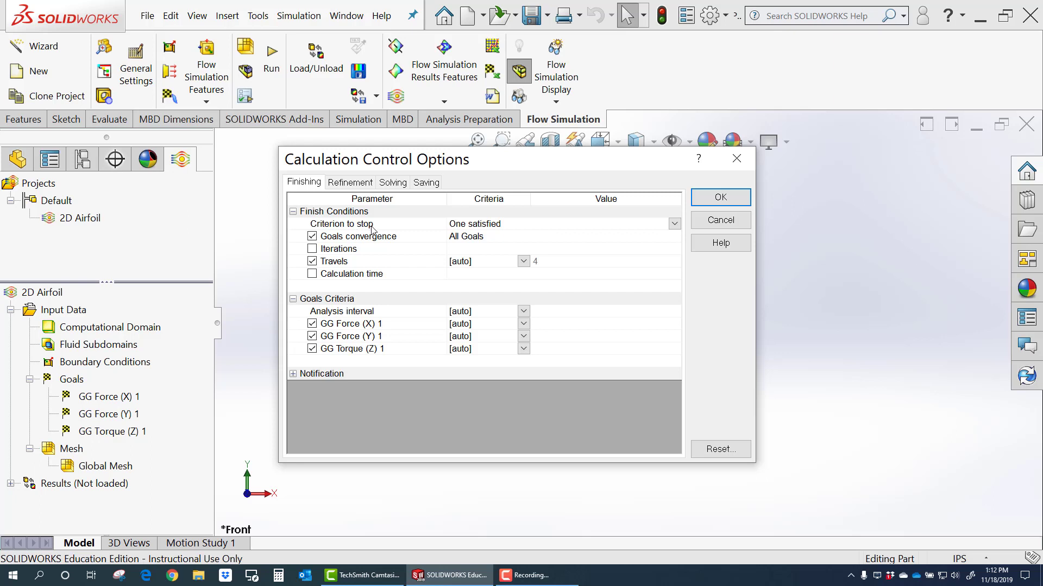
click(496, 229)
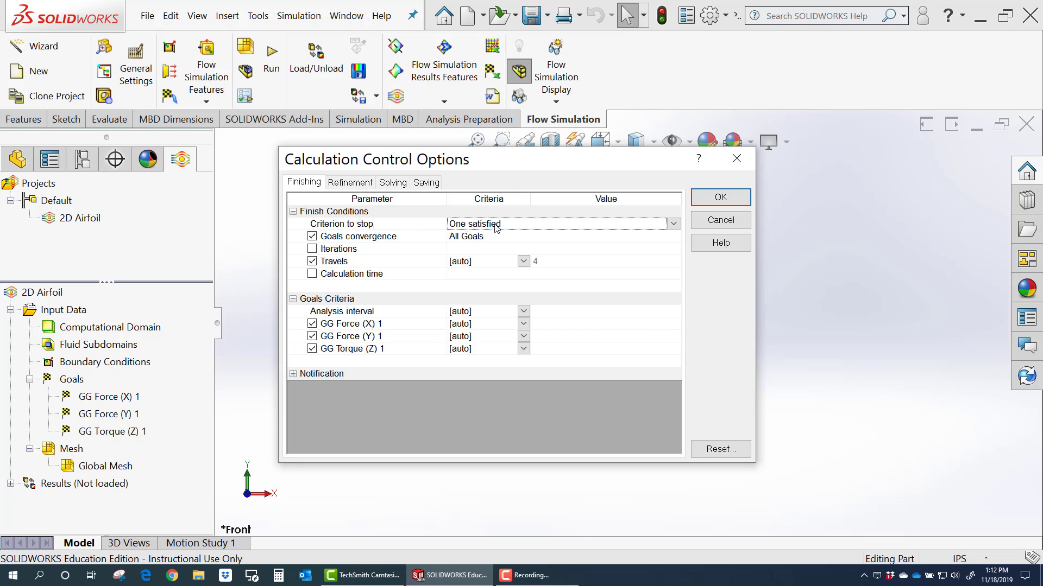
click(673, 224)
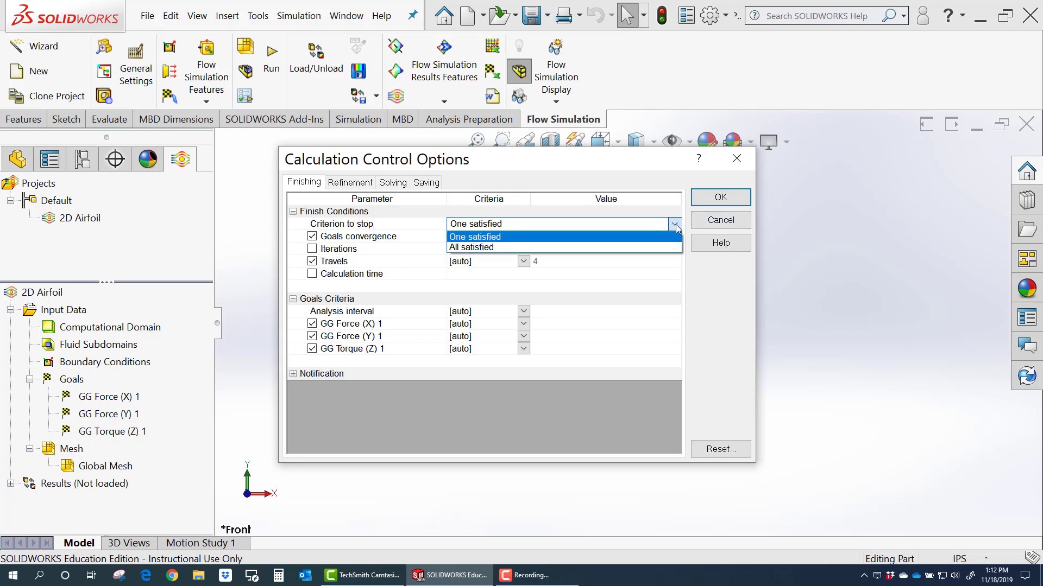
click(603, 249)
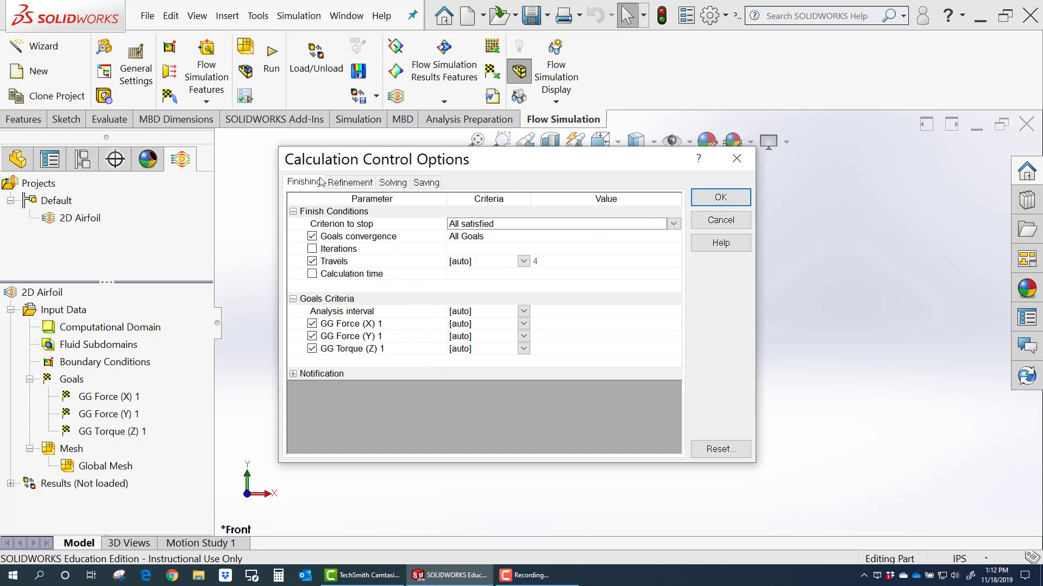
Enable global domain refinement in the calculation control options at level = 5.
click(359, 186)
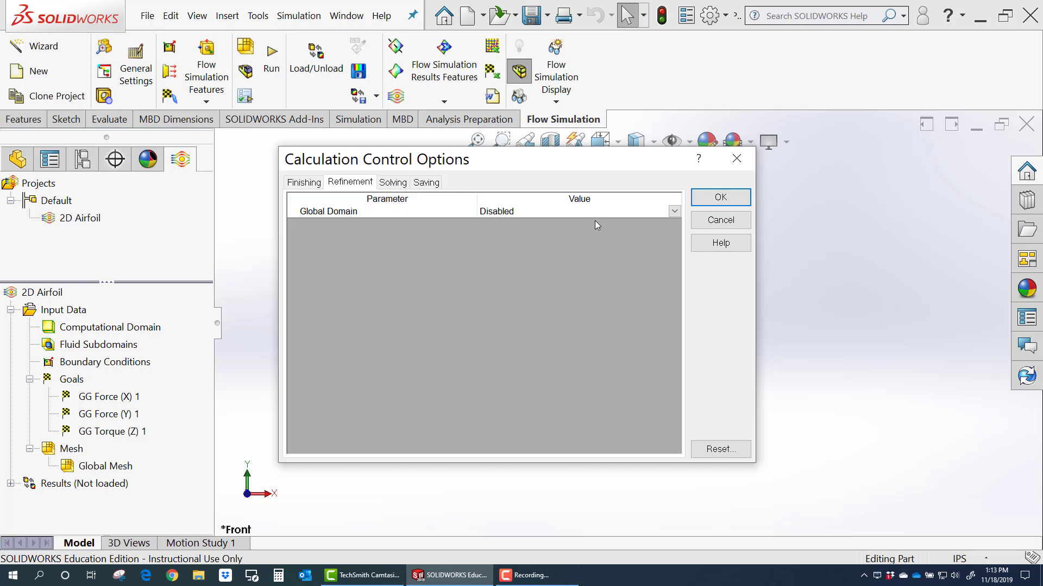
click(675, 212)
click(675, 212)
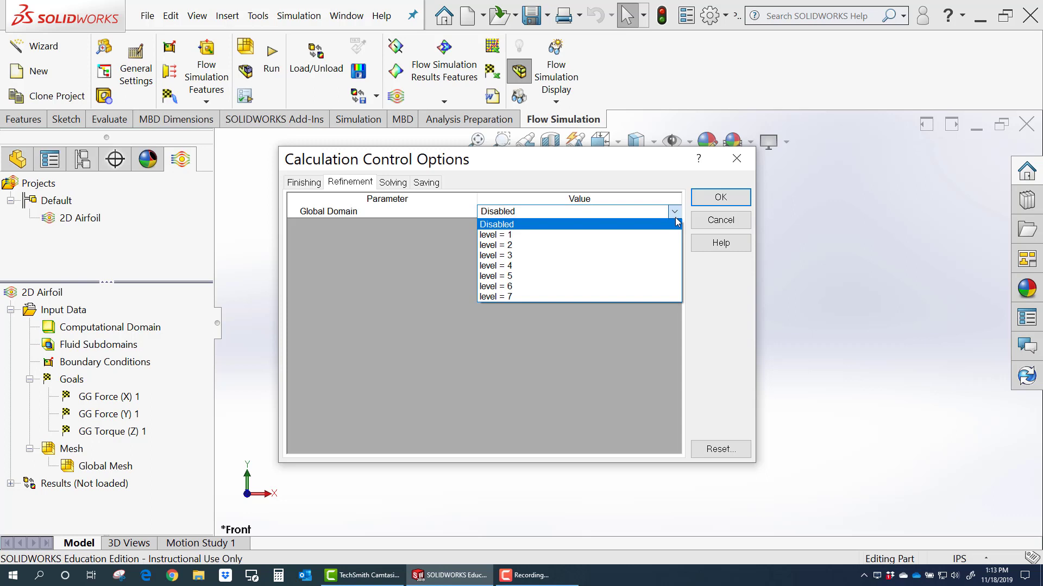
click(613, 277)
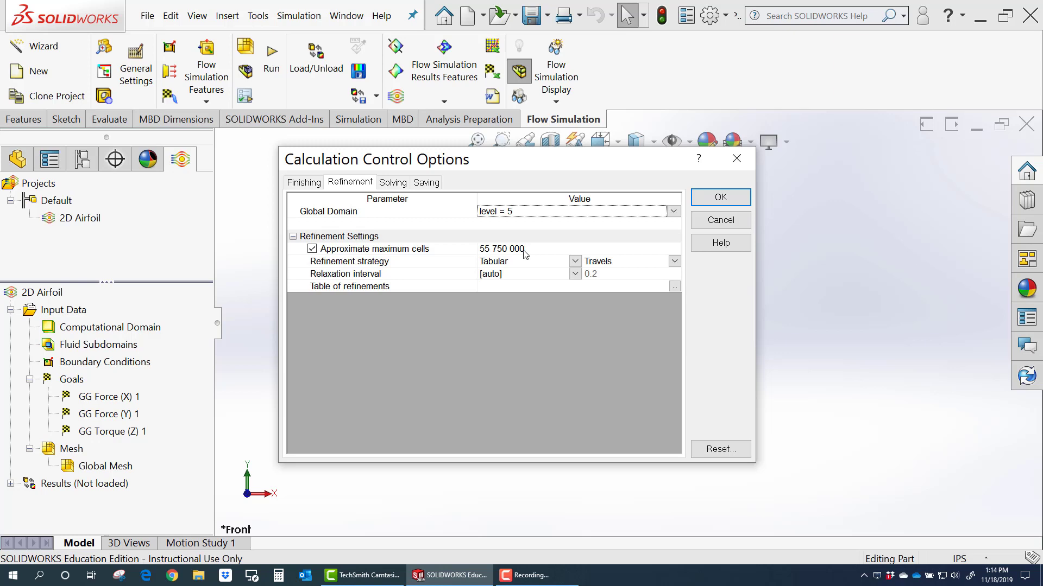
Limit the refinement to approximately 2 000 000 maximum cells and set the refinement strategy to Periodic.
click(522, 250)
drag(523, 251, 466, 249)
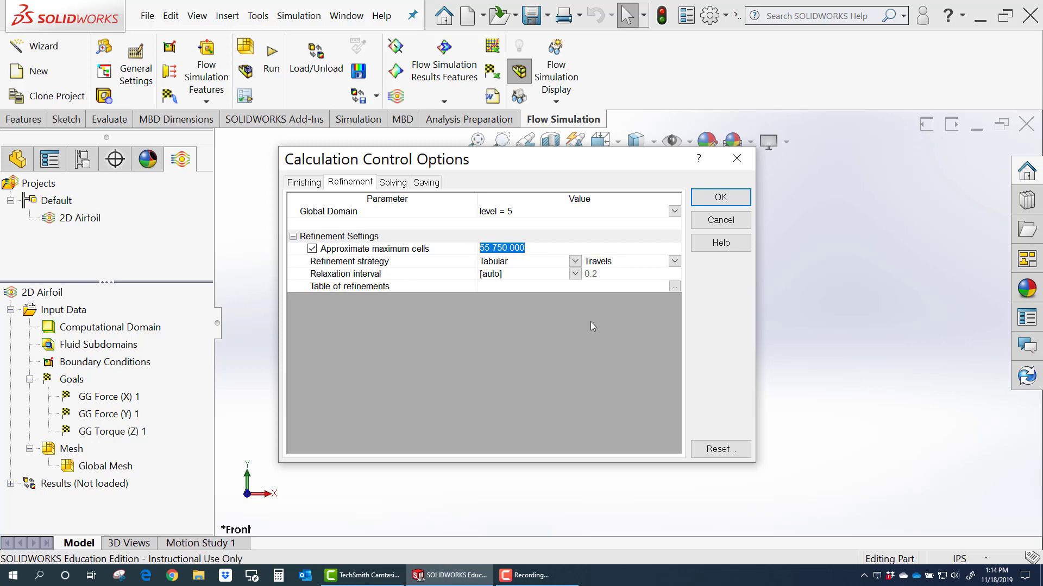
text(2000000)
click(384, 265)
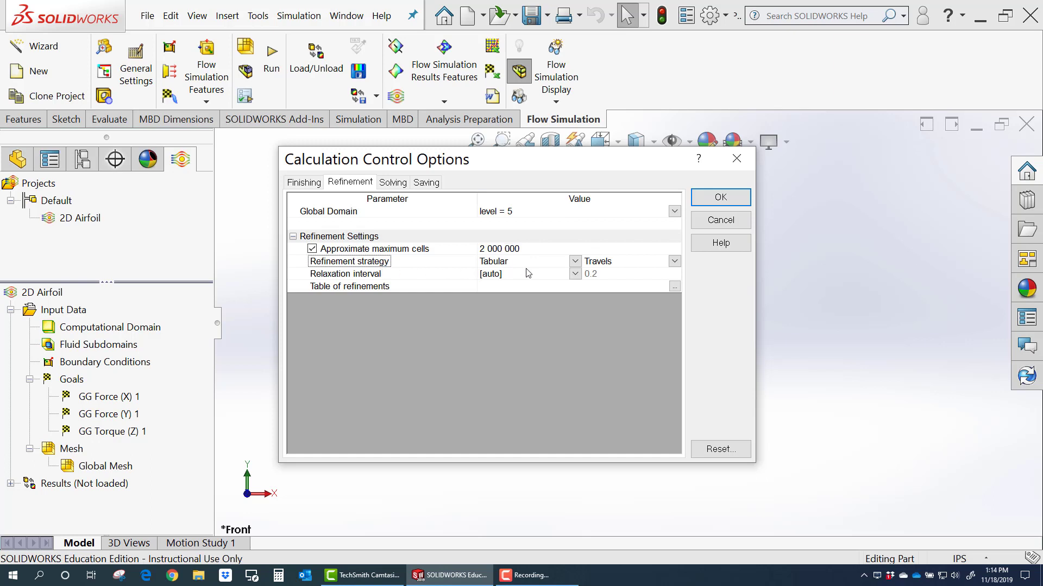
click(574, 263)
click(575, 262)
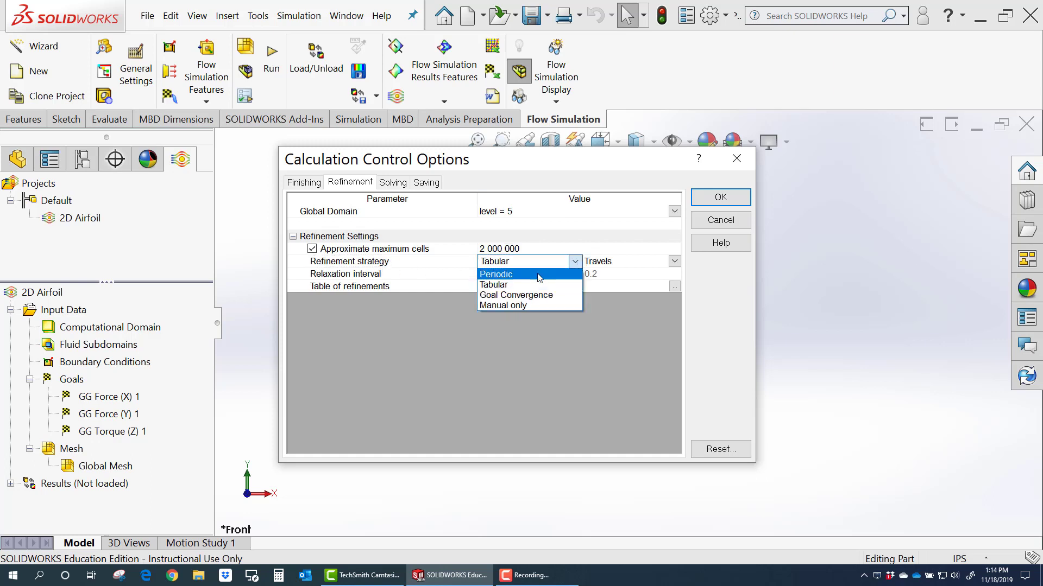
click(539, 275)
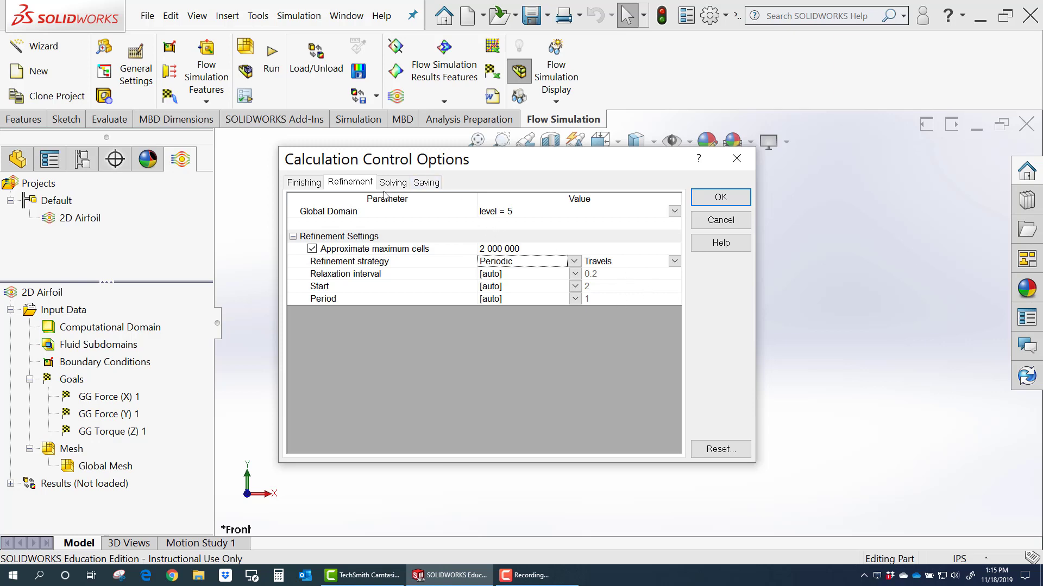
Set the Refinements finish condition to 5.
click(304, 184)
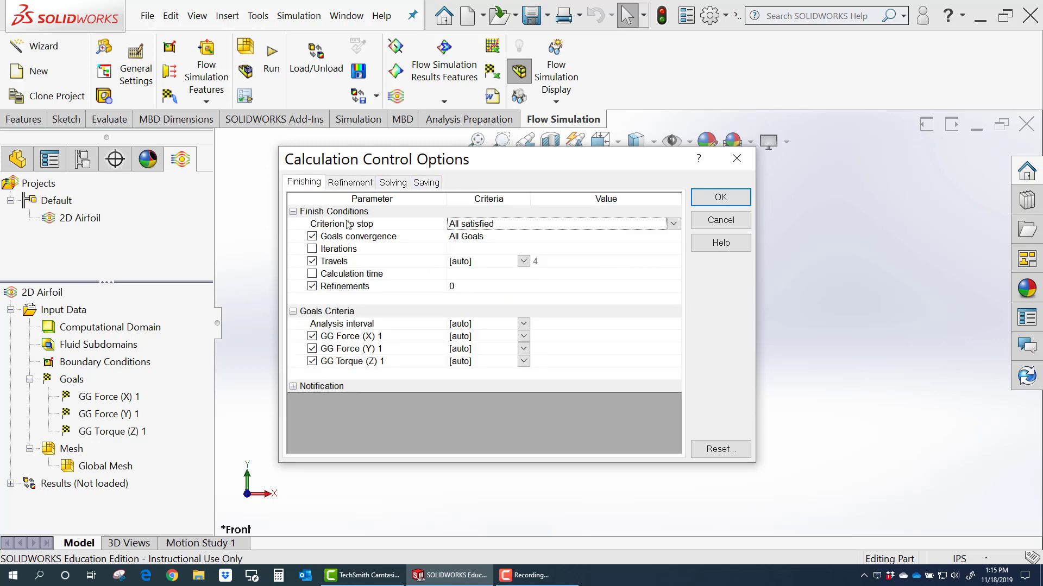
click(465, 291)
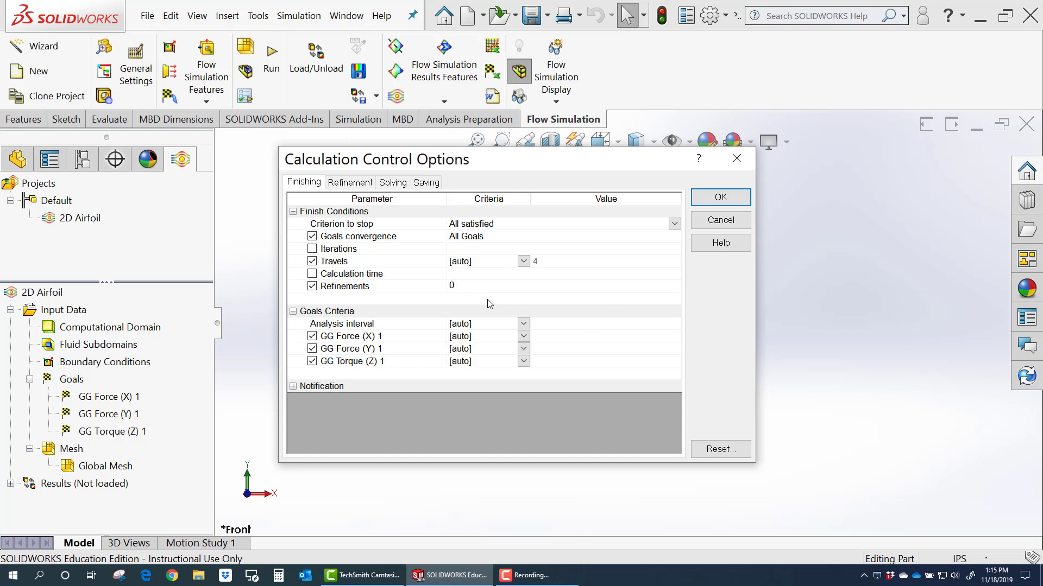
key(BackSpace)
text(5)
click(568, 315)
Set the goals criteria's analysis interval to manual with a value of 2 travels.
click(525, 326)
click(524, 324)
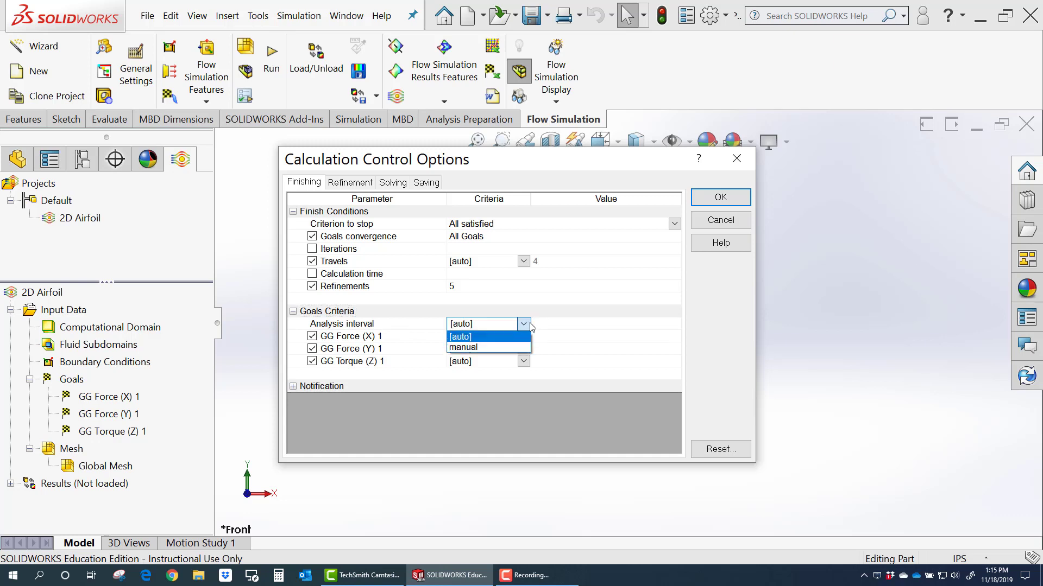
click(486, 347)
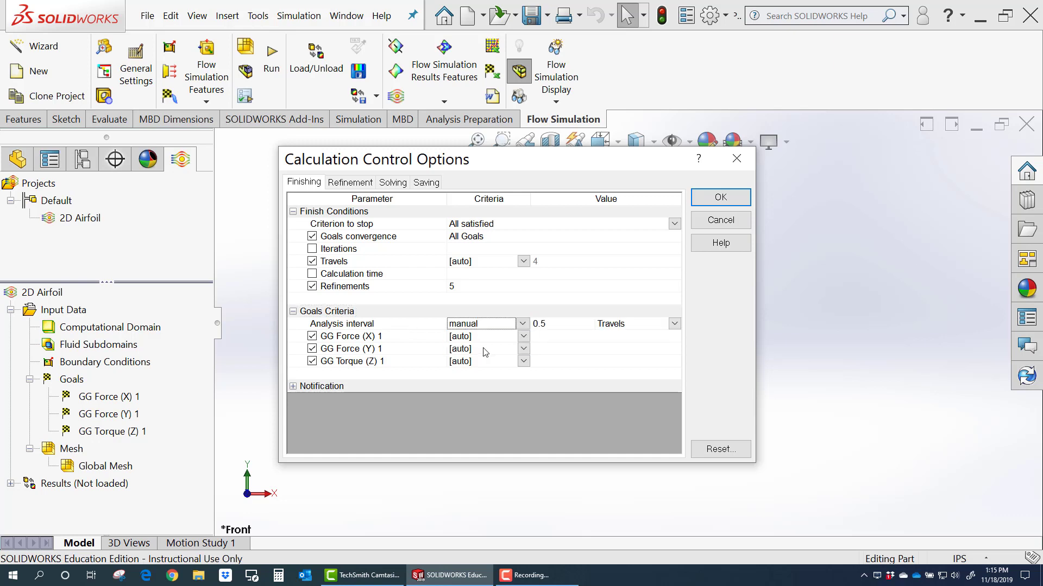
click(554, 326)
click(541, 324)
drag(542, 324, 526, 329)
text(2)
Enable periodic saving of full results by Wall clock [s] and accept the calculation control options.
click(347, 182)
click(393, 184)
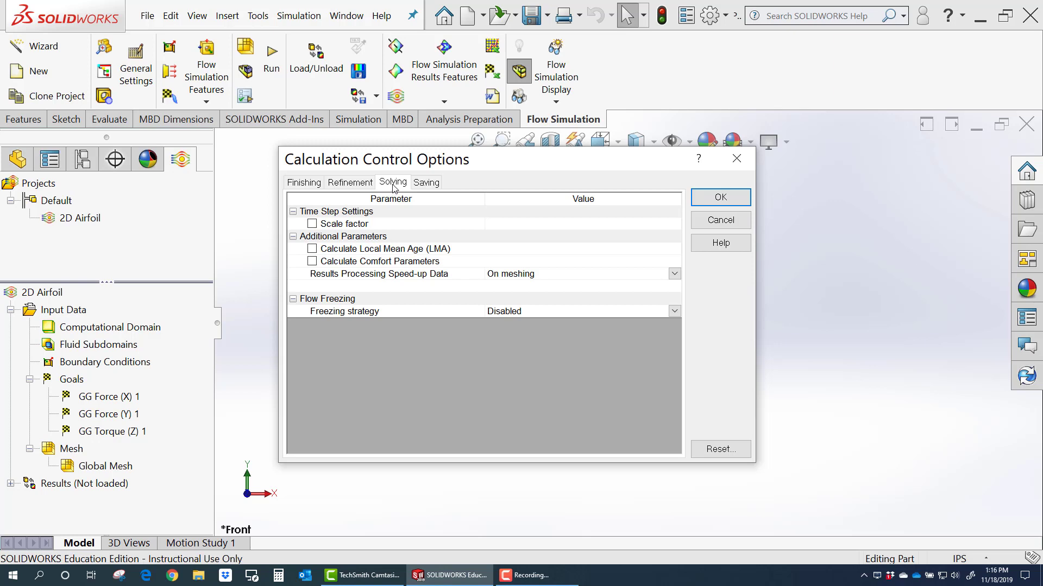
click(429, 184)
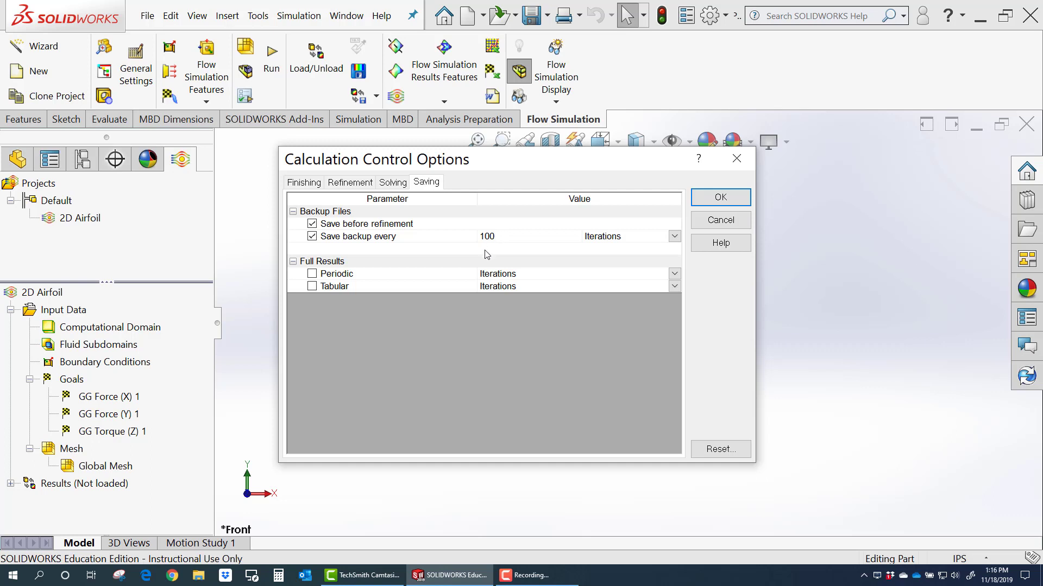
click(312, 274)
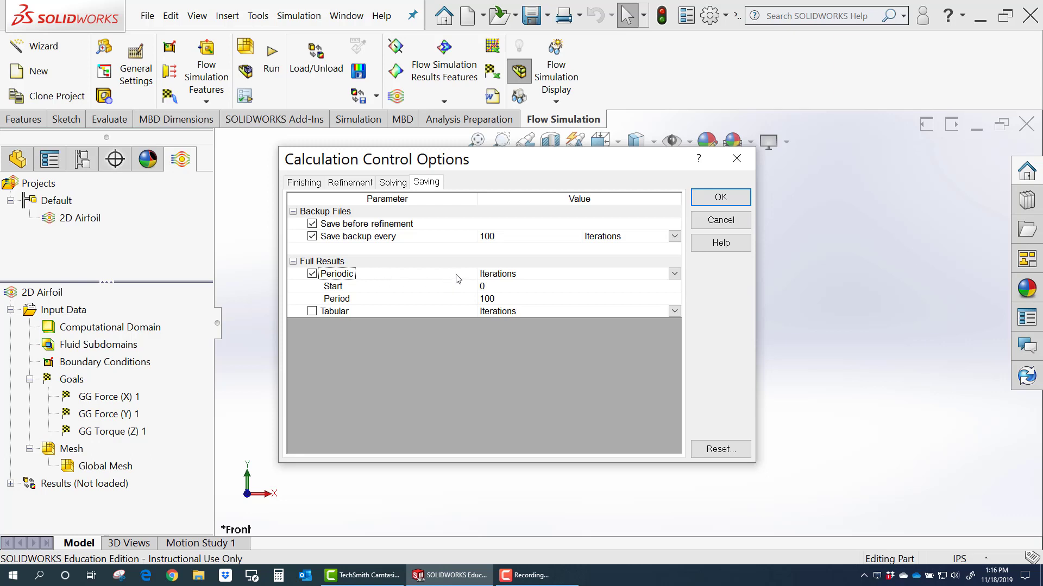
click(518, 278)
click(673, 280)
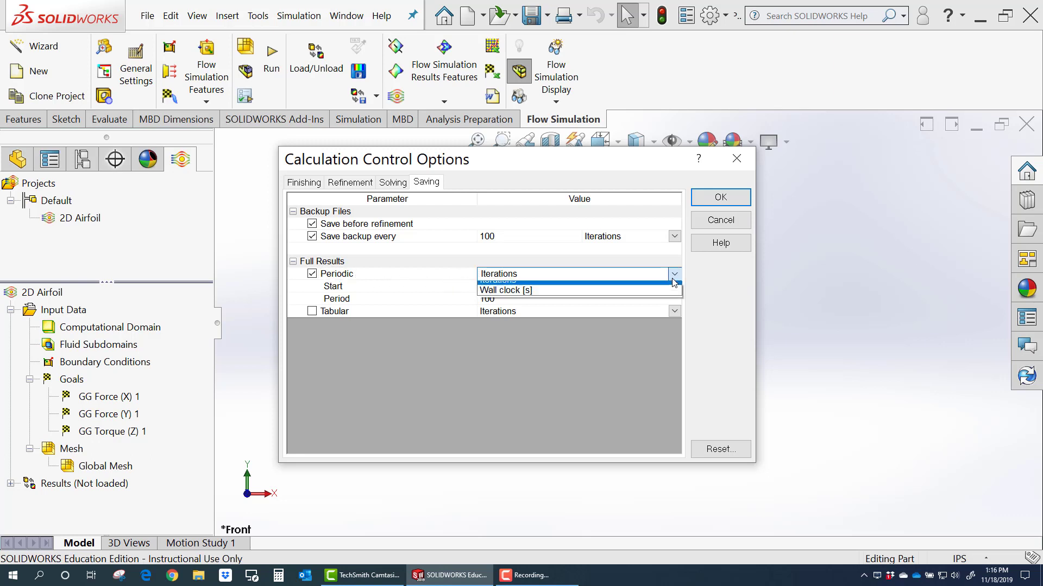
click(585, 298)
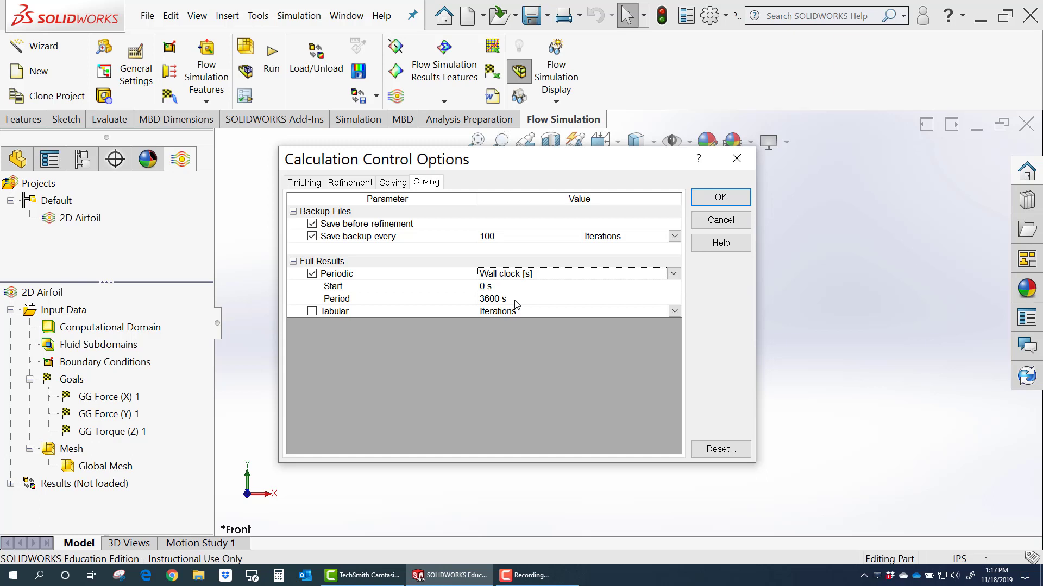
click(719, 198)
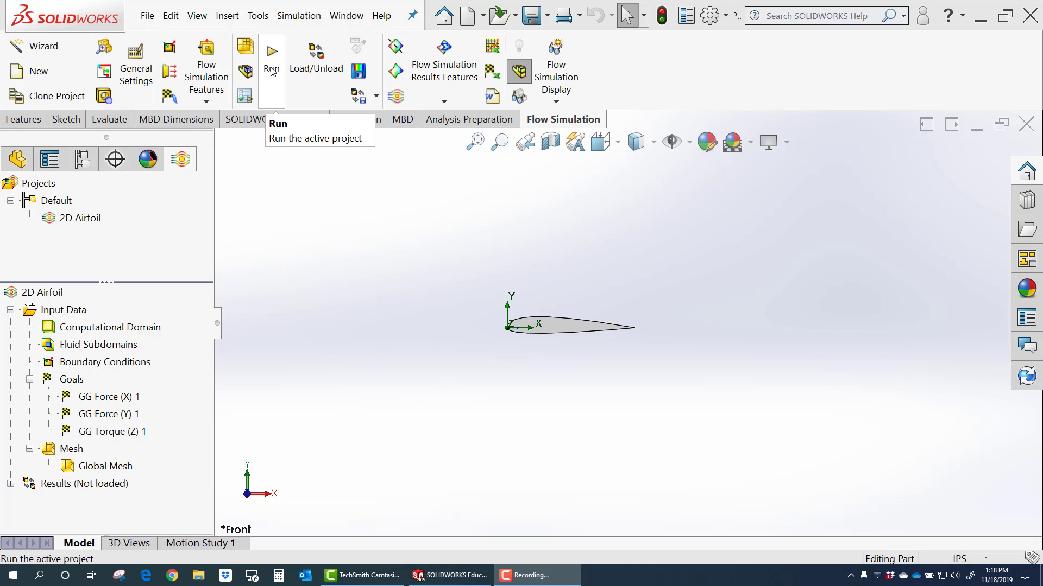
Run the 2D Airfoil project as a new calculation on this computer, switch to the solver window and pause the calculation.
click(272, 69)
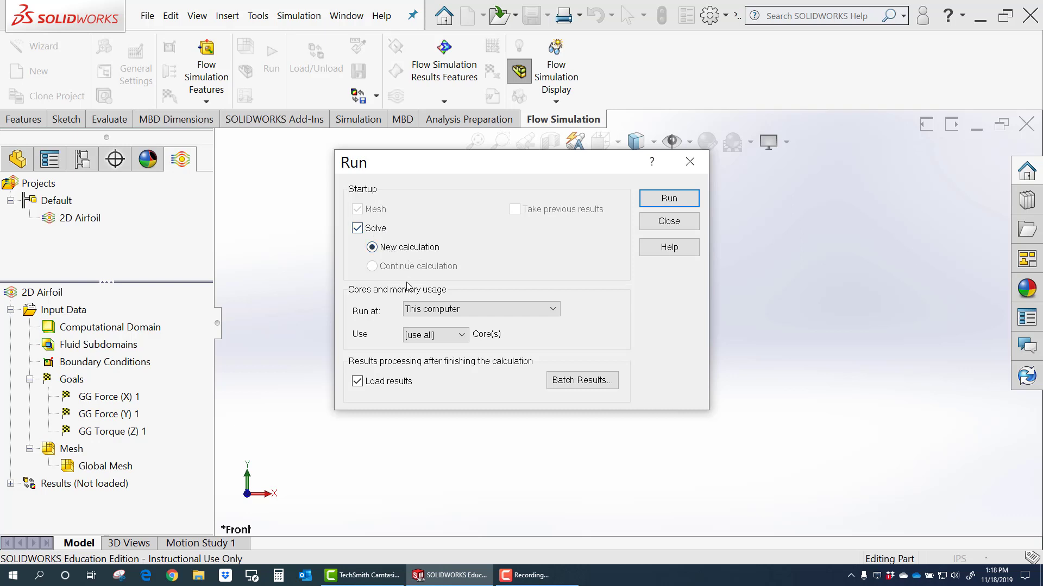
click(554, 310)
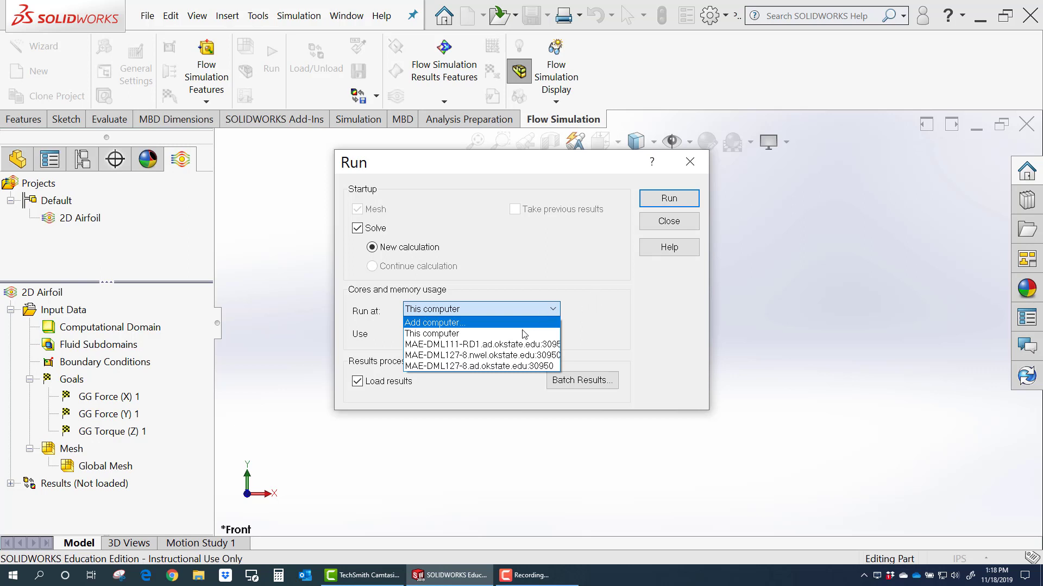
click(585, 298)
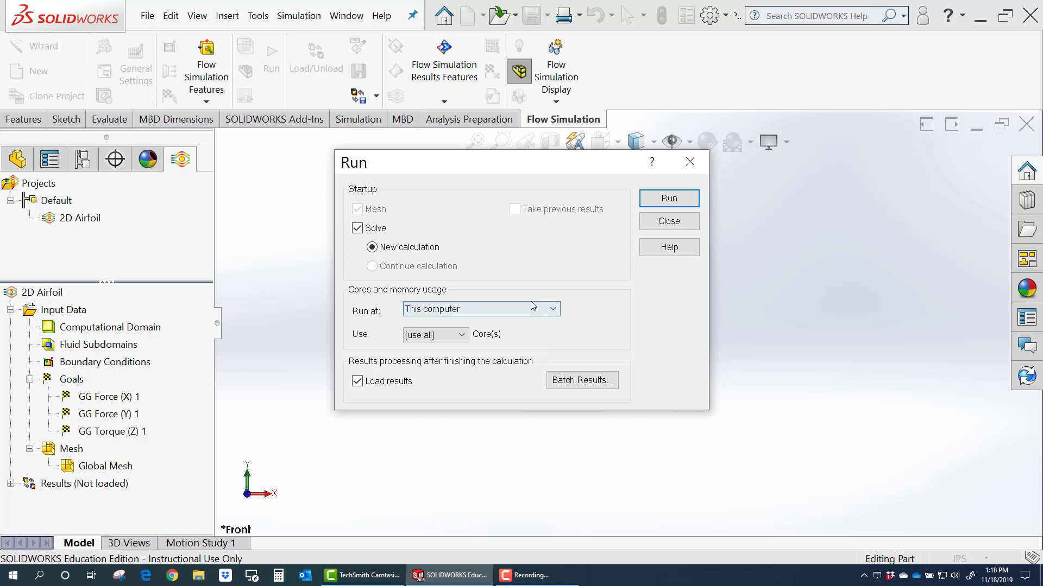
click(653, 201)
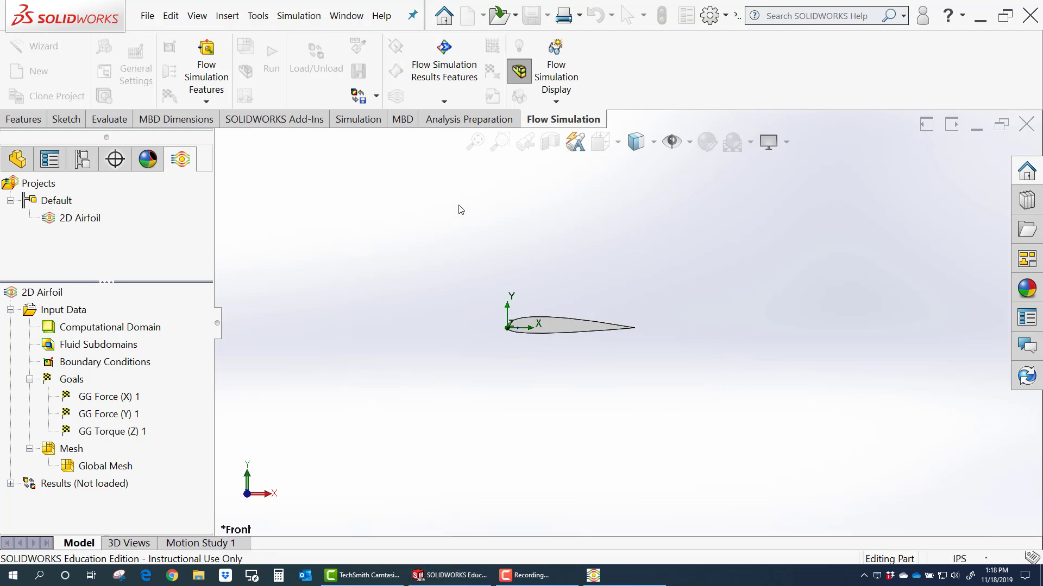
click(629, 582)
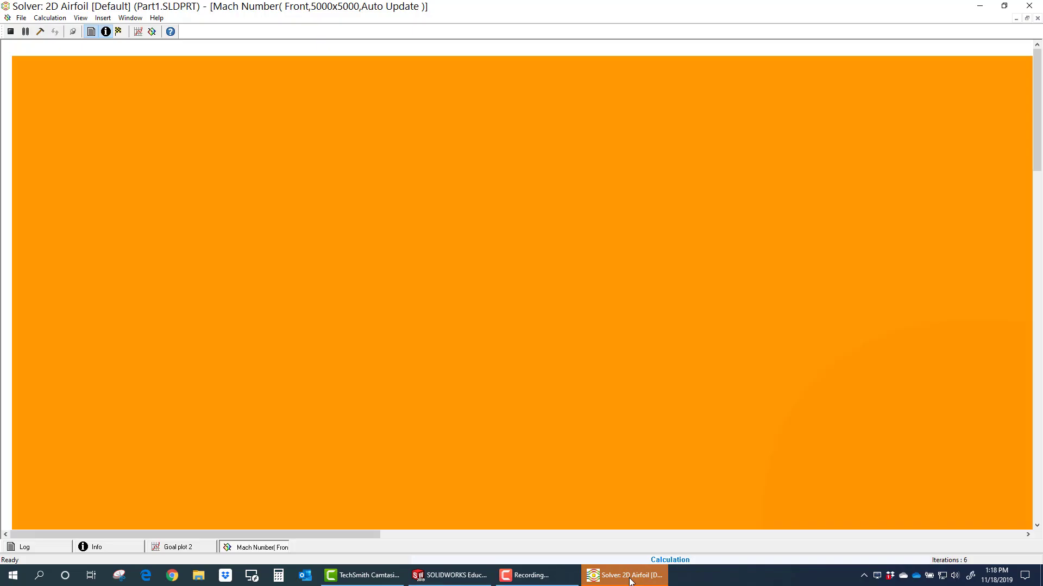
click(26, 32)
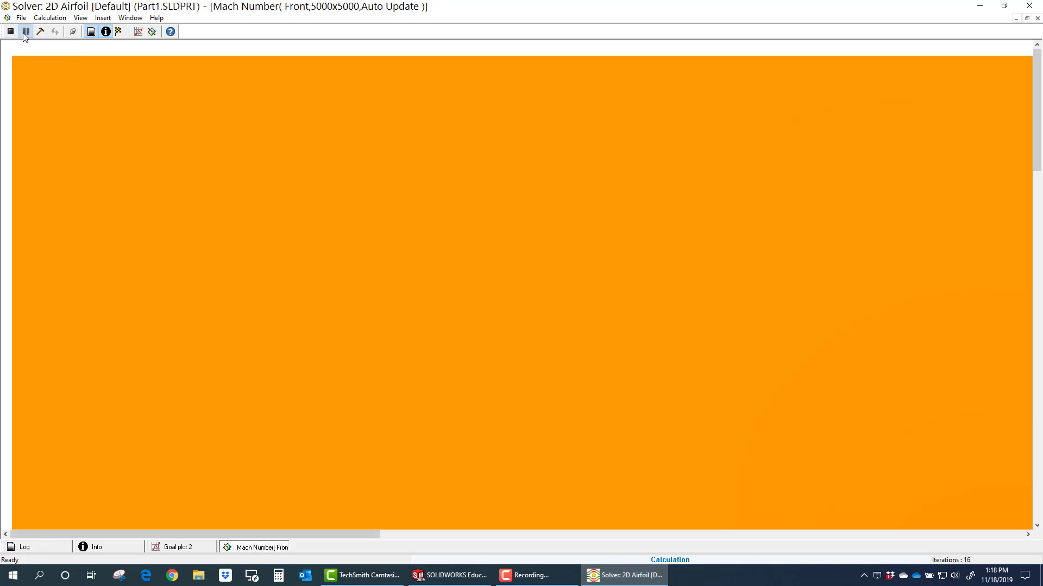
Close the solver's Mach number preview and existing goal plot, and check the log and info pages.
click(1037, 19)
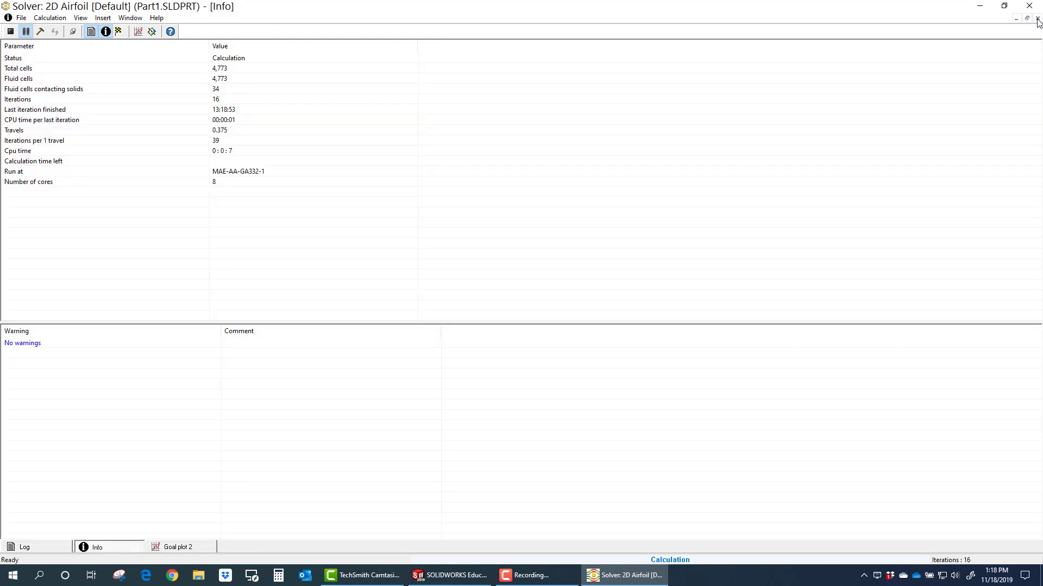
click(187, 550)
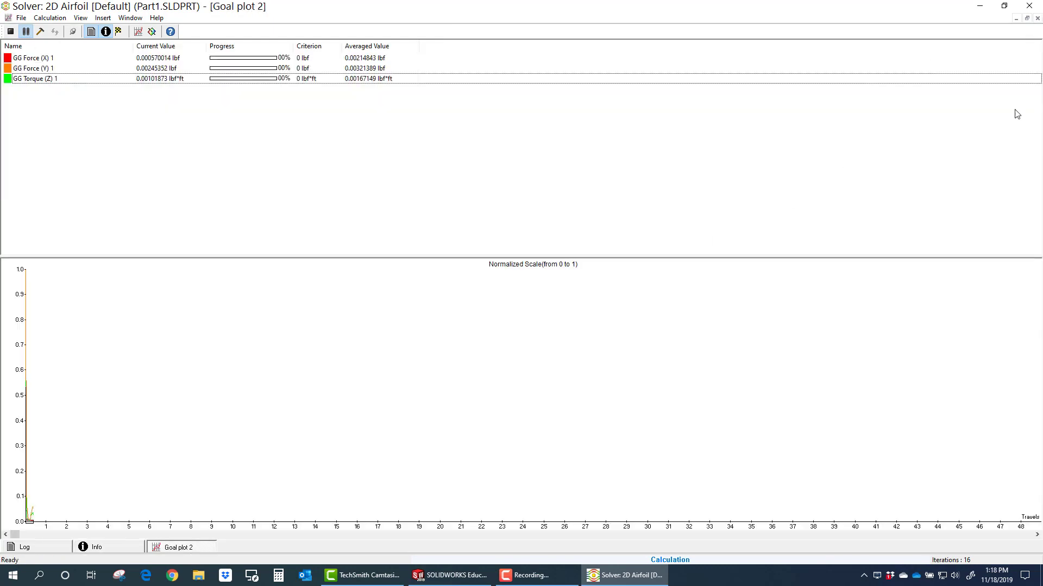
click(1037, 19)
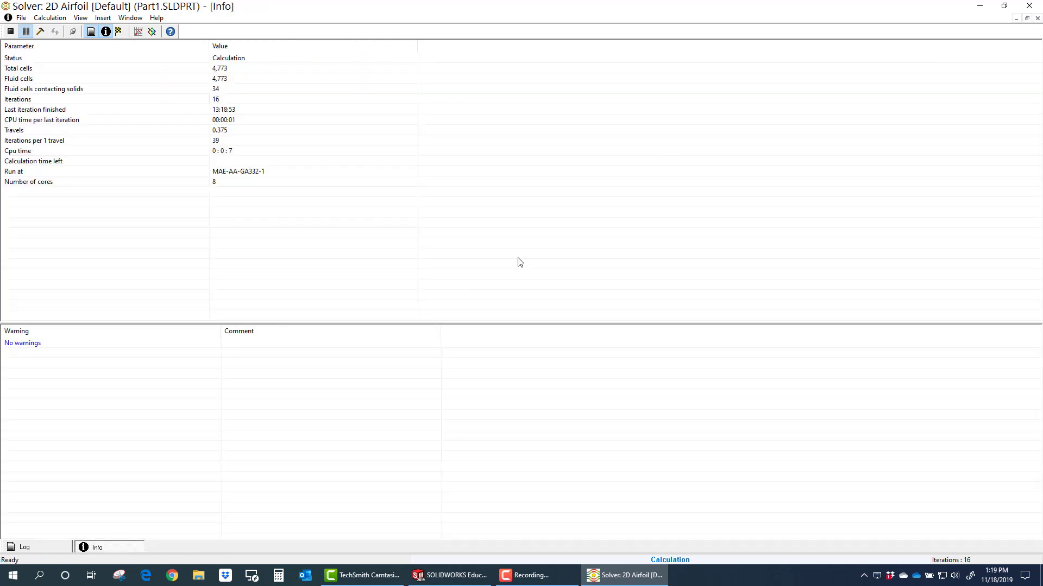
click(40, 549)
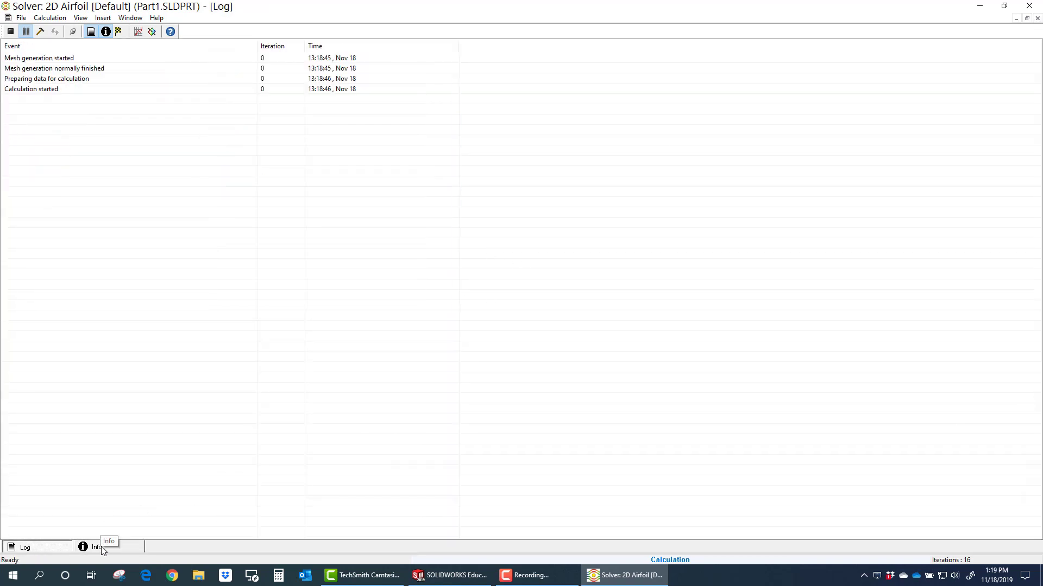
click(106, 548)
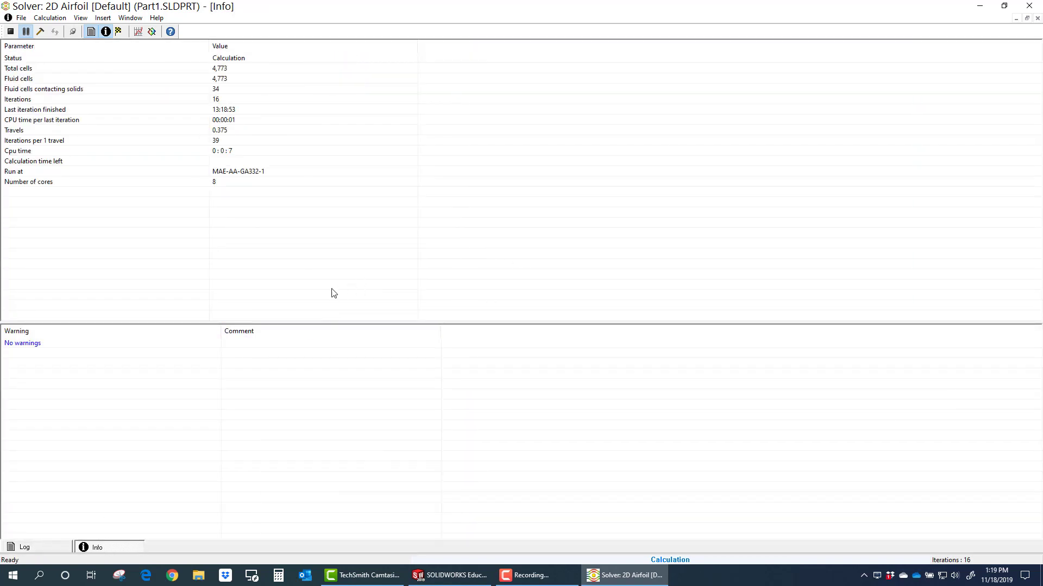
Insert a goal plot with the X force, Y force and Z torque goals, and enlarge its graph area.
click(25, 31)
click(138, 32)
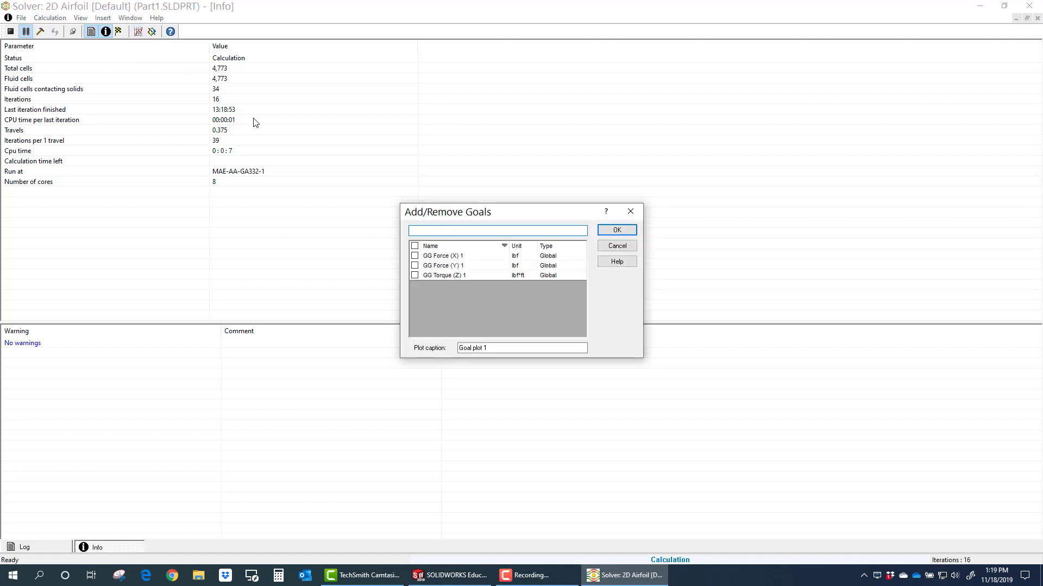
click(613, 230)
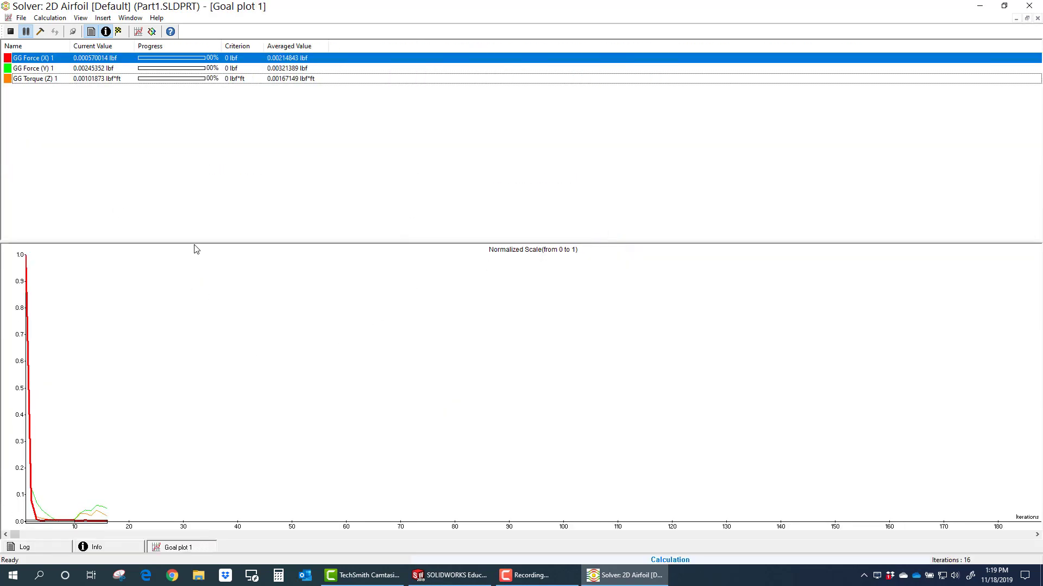
drag(195, 240, 186, 133)
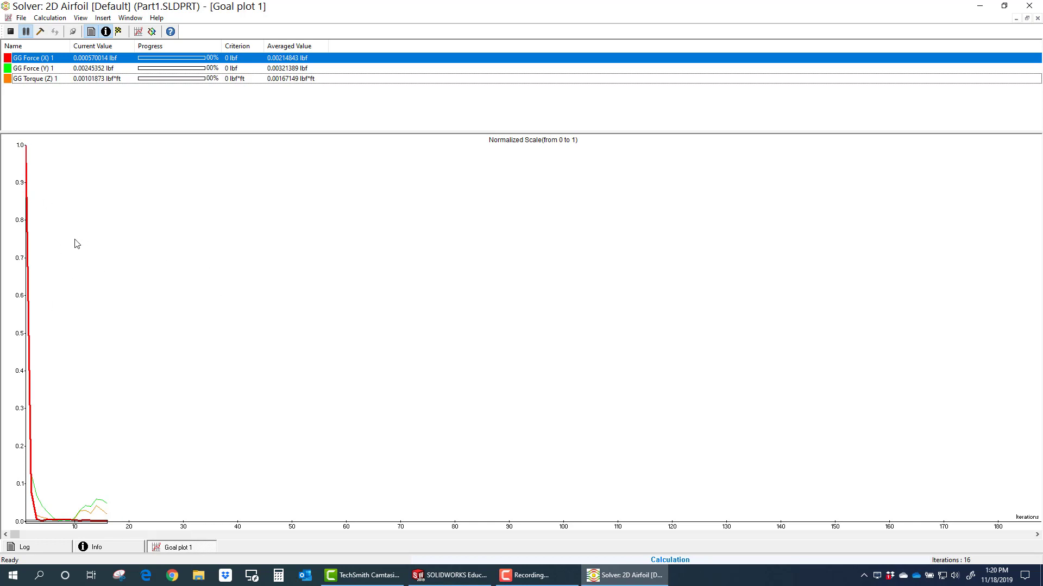
Set the goal plot's X-axis units to Travels and its scale mode to Absolute Scale.
double_click(44, 224)
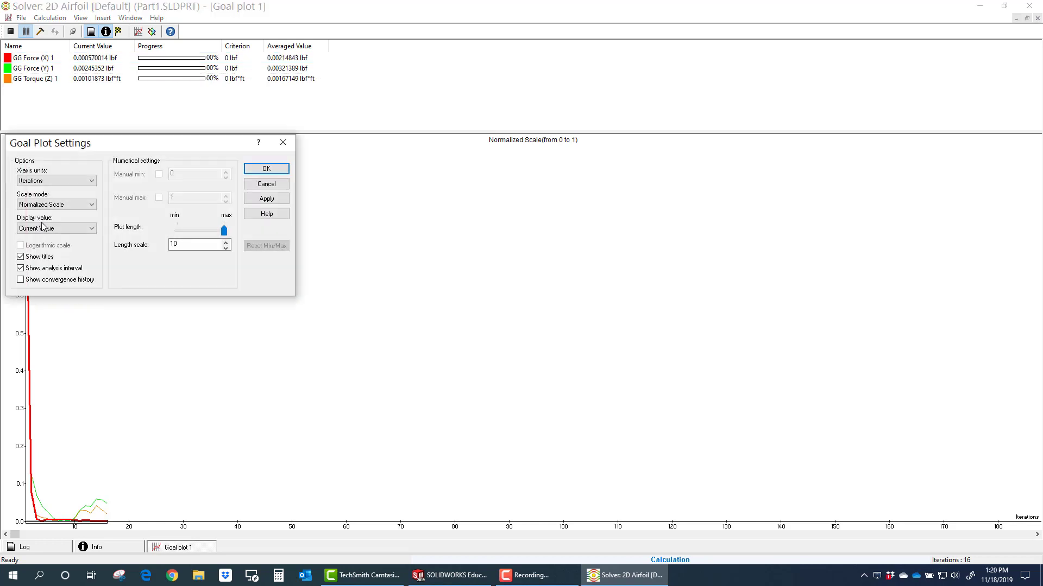
click(266, 184)
double_click(96, 226)
click(92, 182)
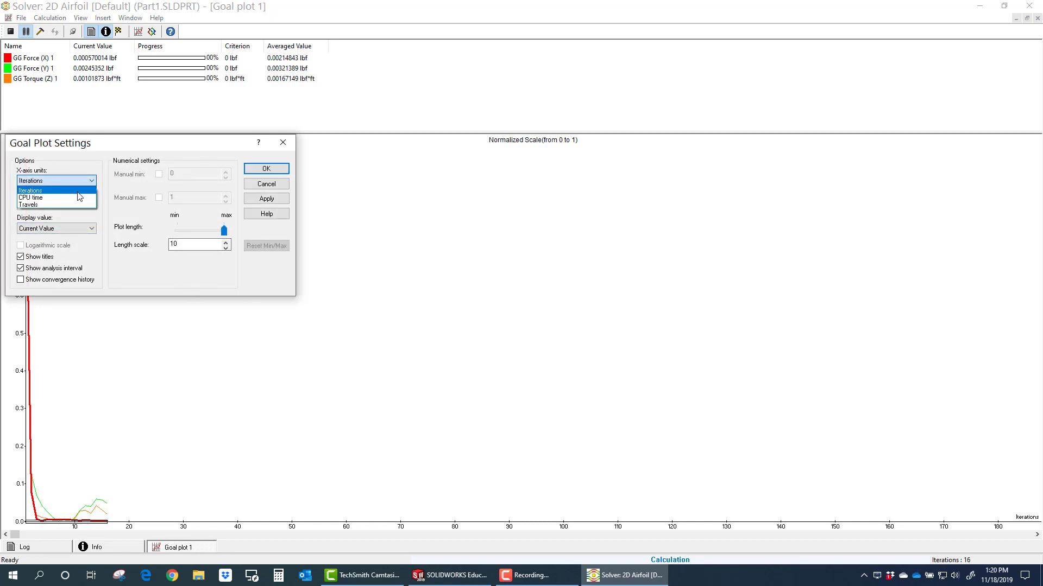
click(56, 205)
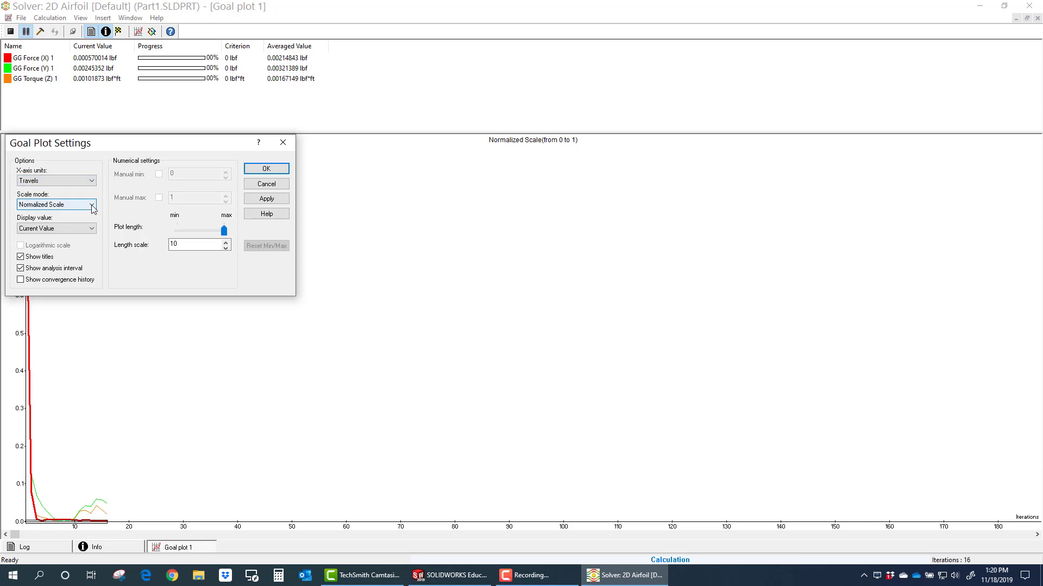
click(92, 205)
click(73, 221)
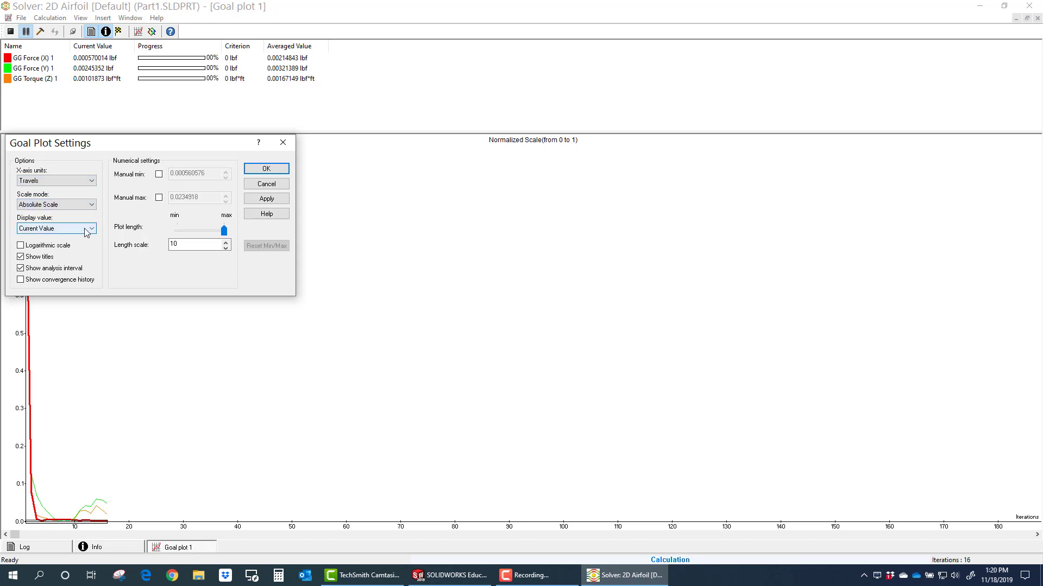
Shorten the goal plot's length to a length scale of about 0.87 and accept the plot settings.
drag(223, 232, 198, 233)
click(266, 198)
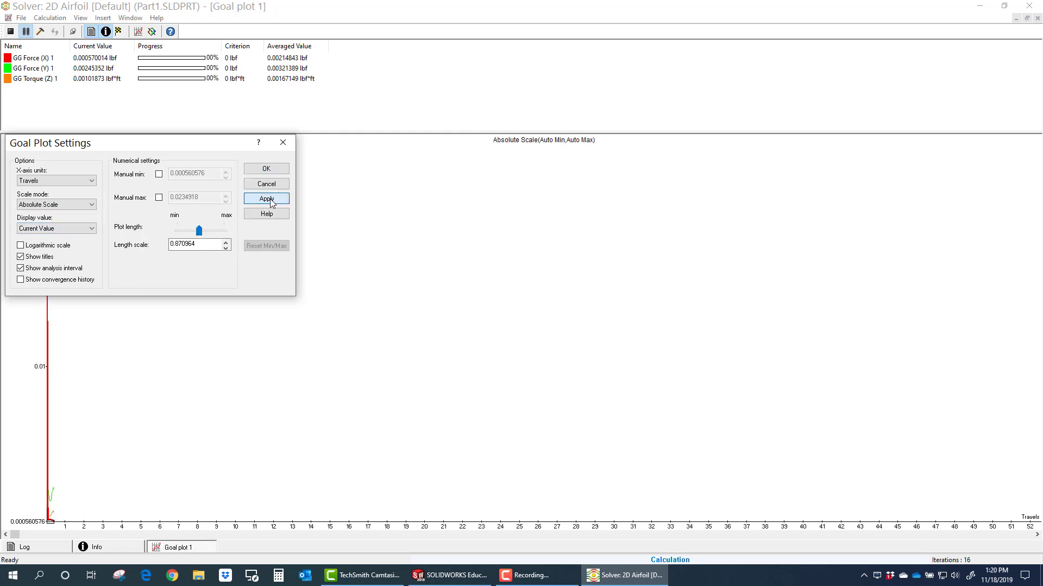
drag(151, 150, 300, 194)
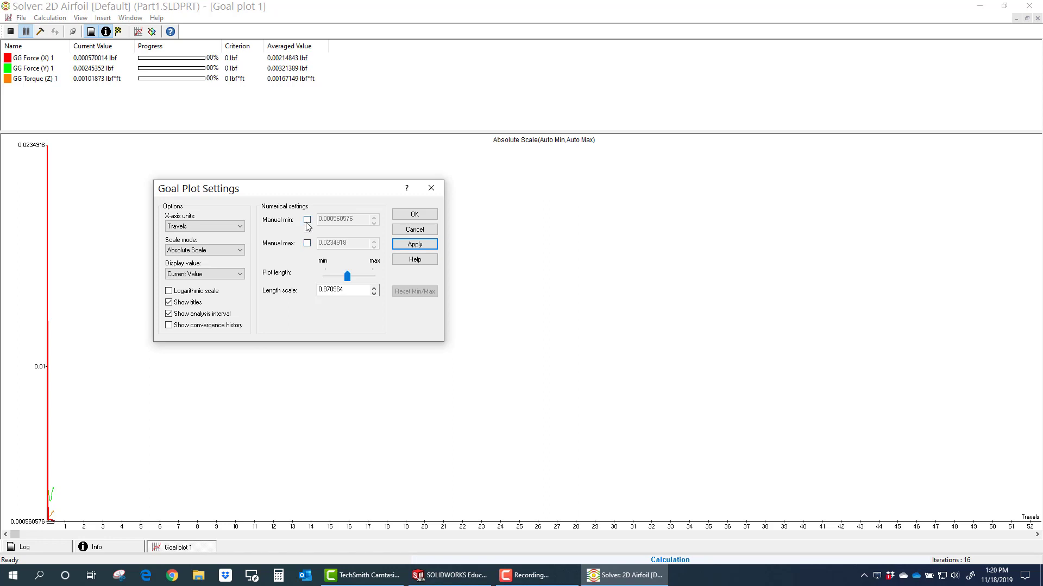
click(421, 215)
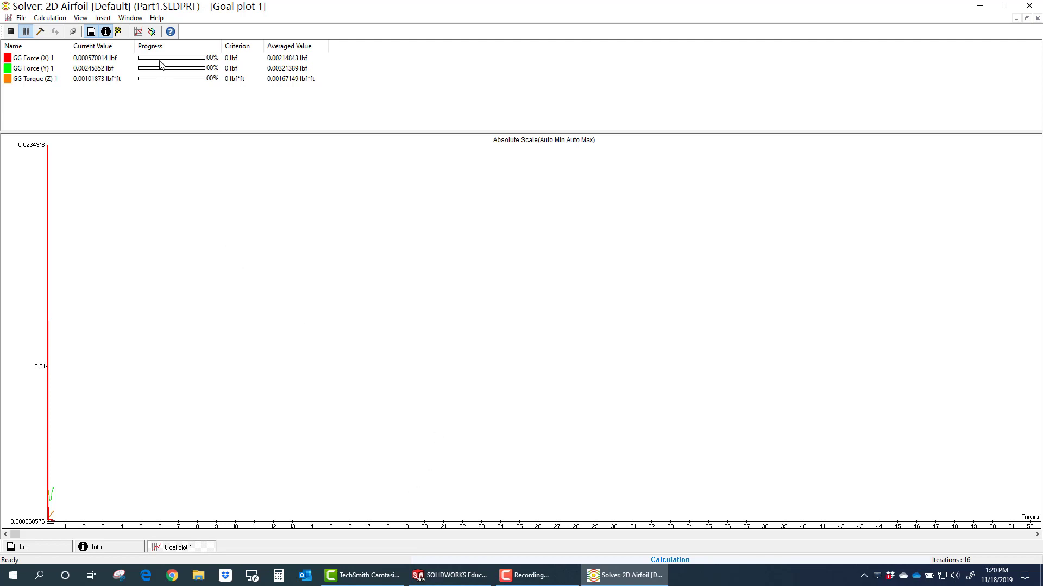
Start a contour preview on the Front plane and set its displayed parameter to Velocity.
click(153, 32)
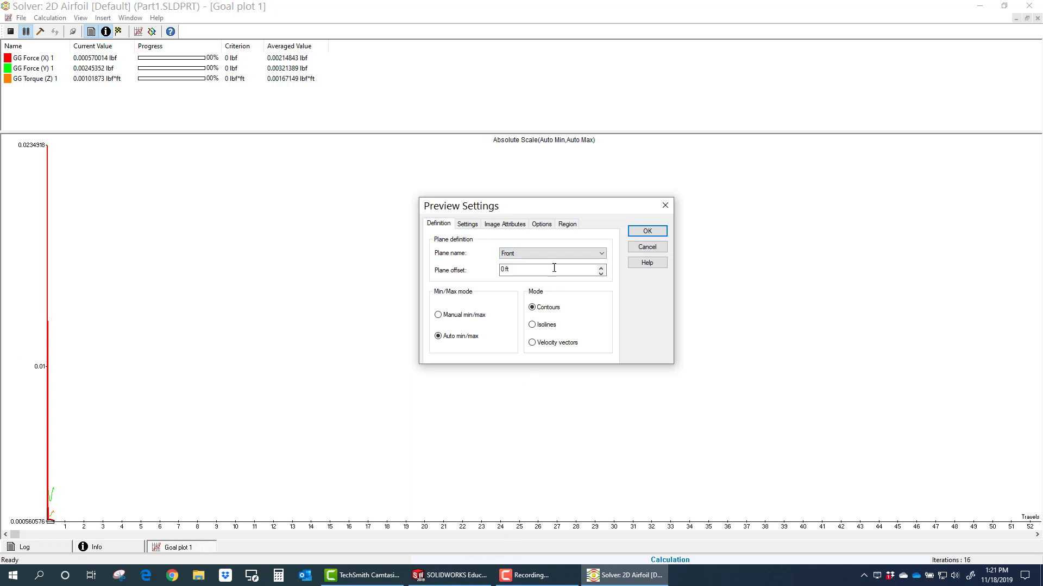
click(444, 580)
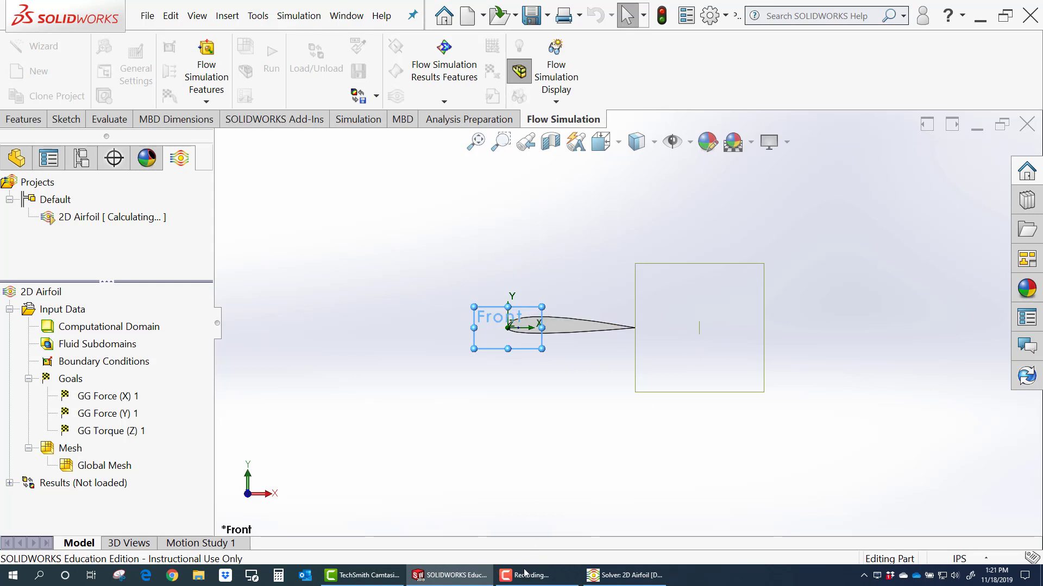
click(624, 575)
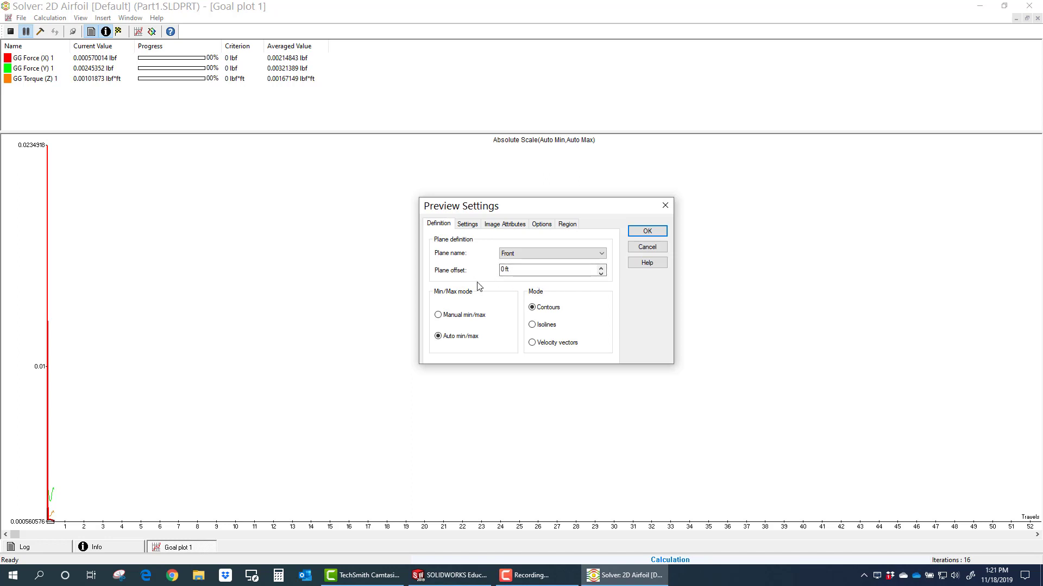
click(469, 224)
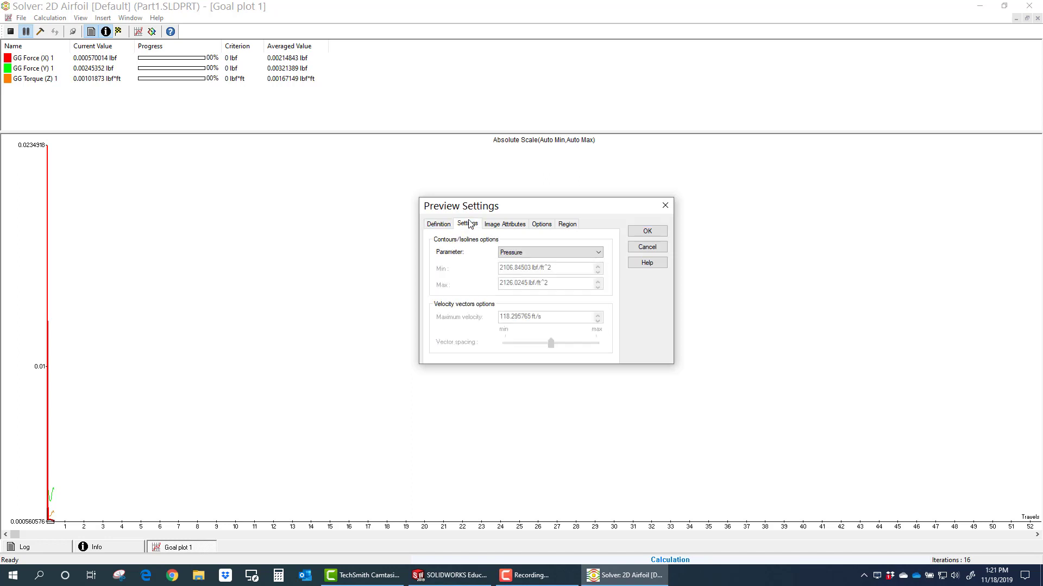
click(538, 252)
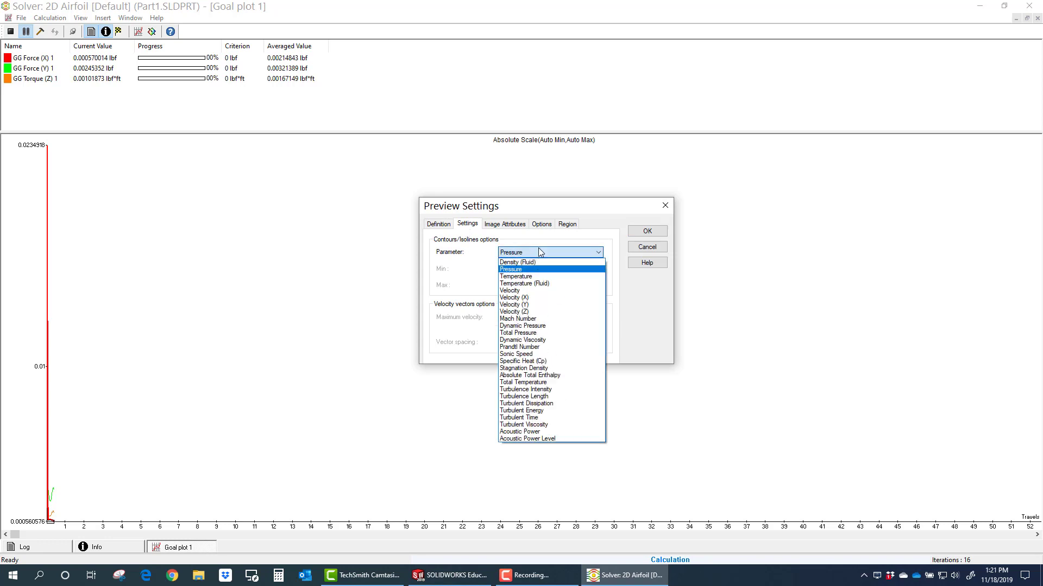
click(543, 290)
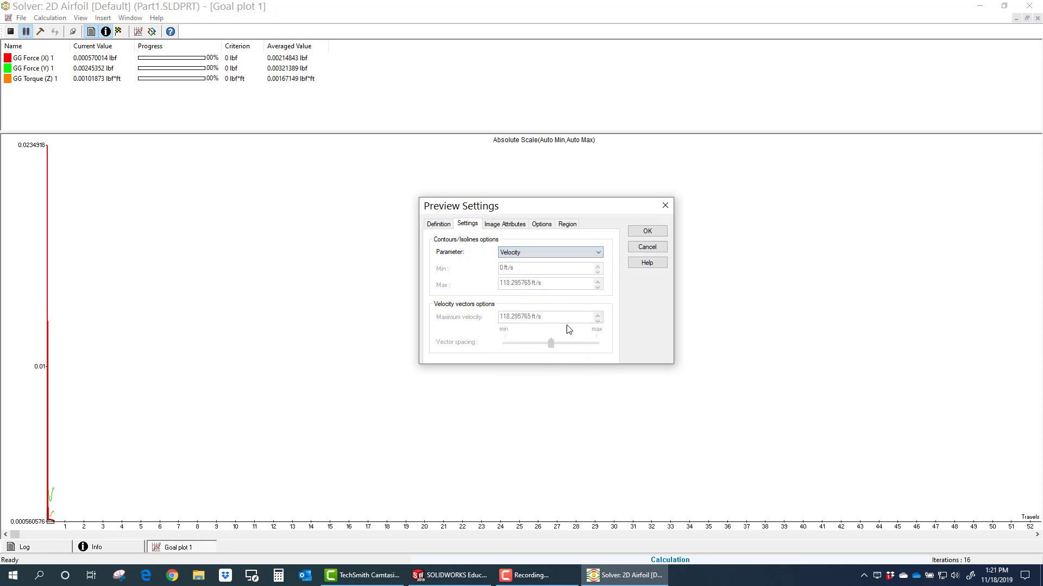
Set the preview's image size to a user-defined 5000 x 5000.
click(504, 227)
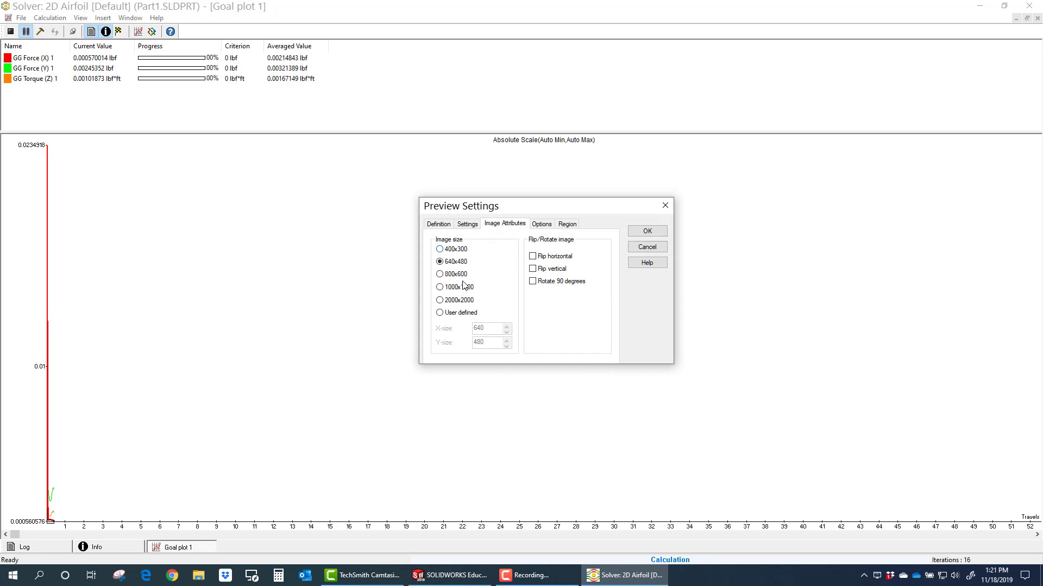
click(440, 313)
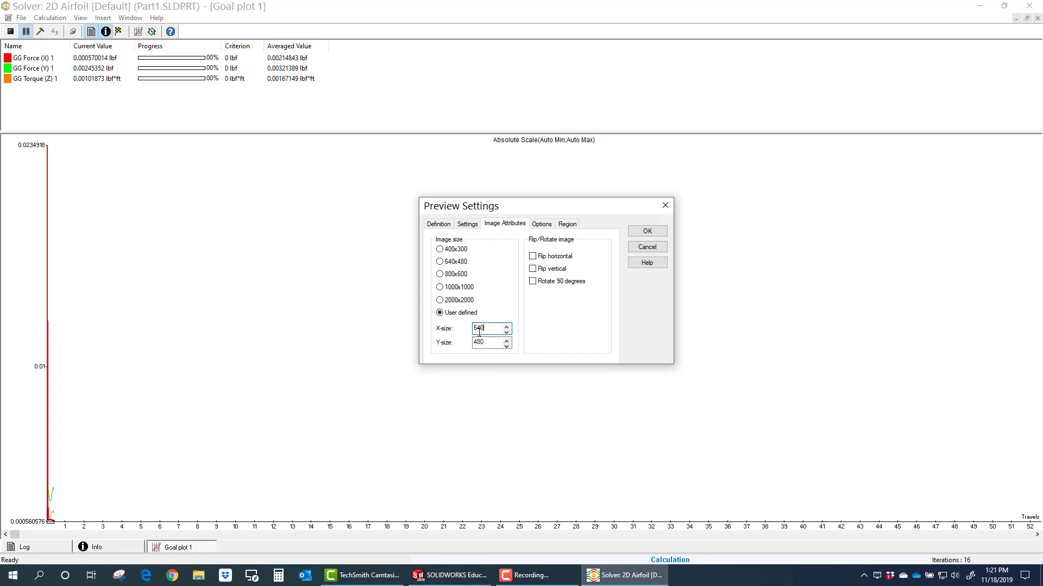
key(Tab)
text(5000)
key(Tab)
Create the velocity preview with mesh display enabled and the region limits left as they are.
click(542, 225)
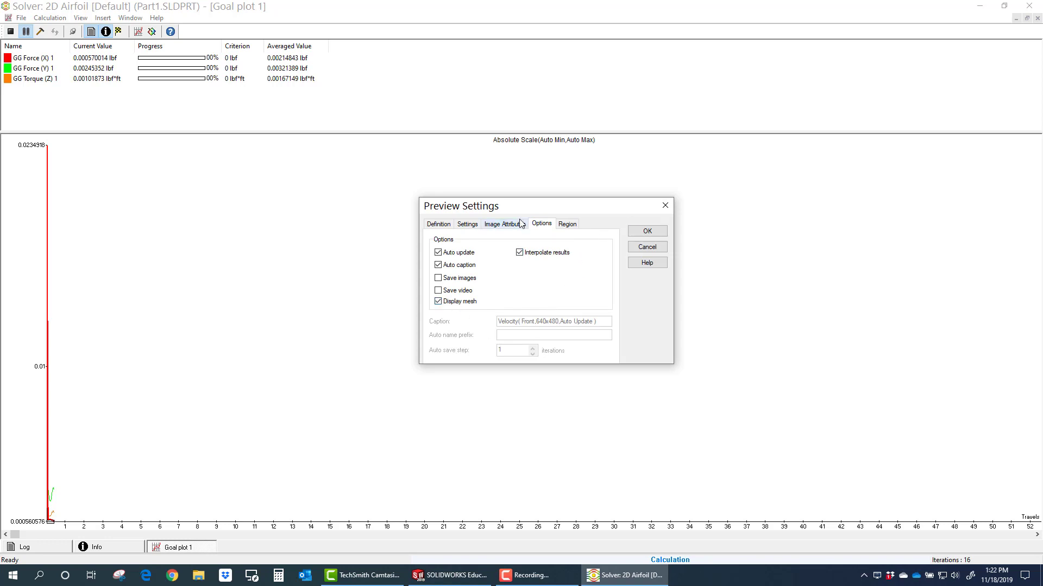
click(567, 224)
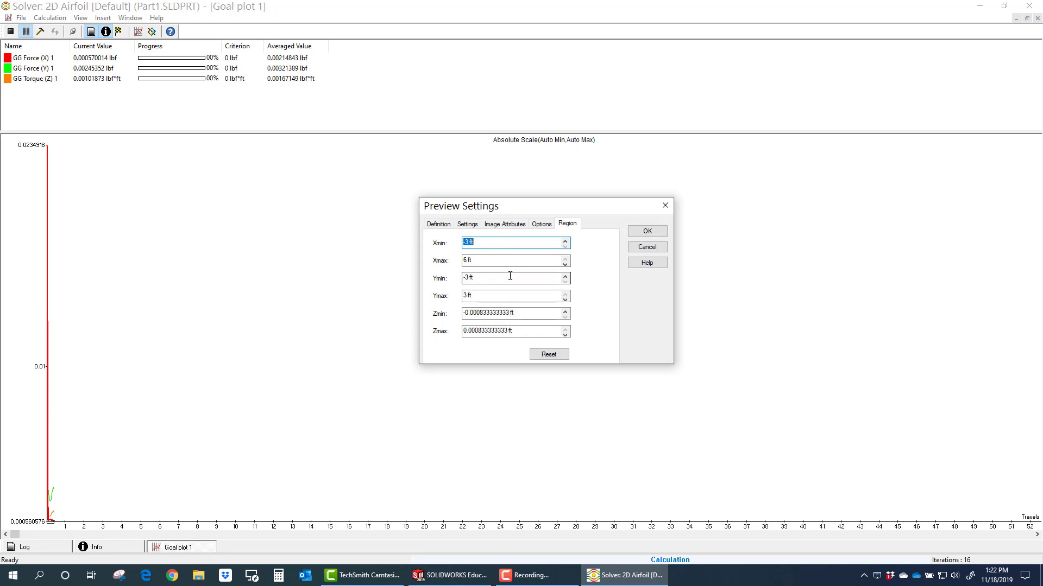
click(647, 232)
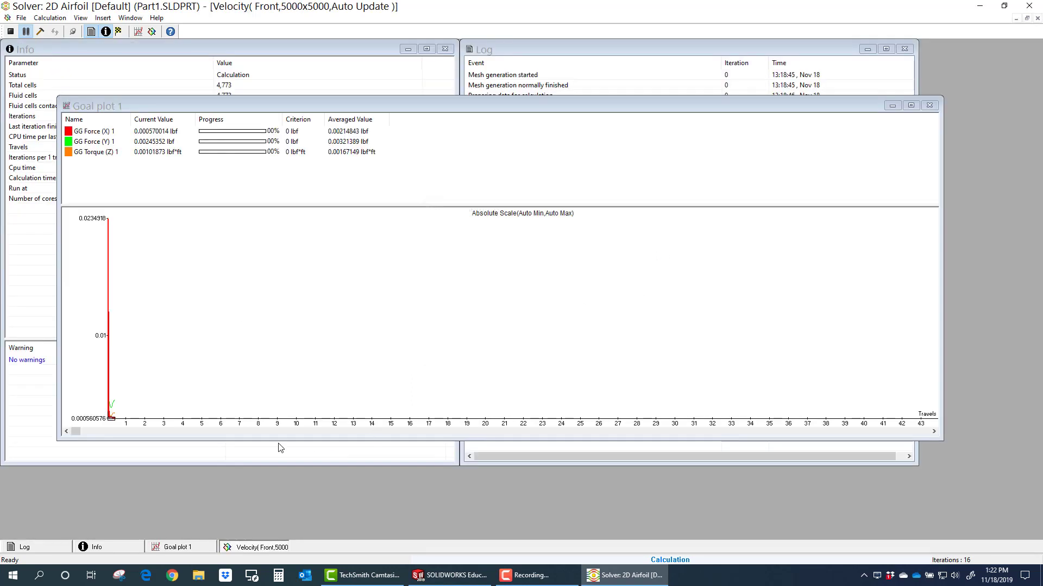
Maximize the solver's result windows, resume the calculation and bring the airfoil into view in the velocity preview.
double_click(419, 106)
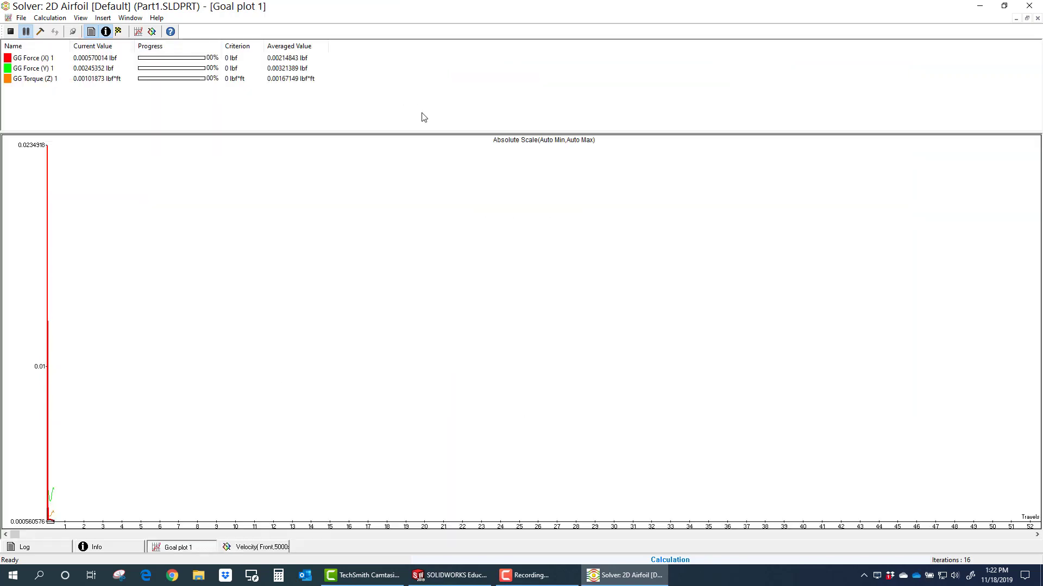
click(270, 547)
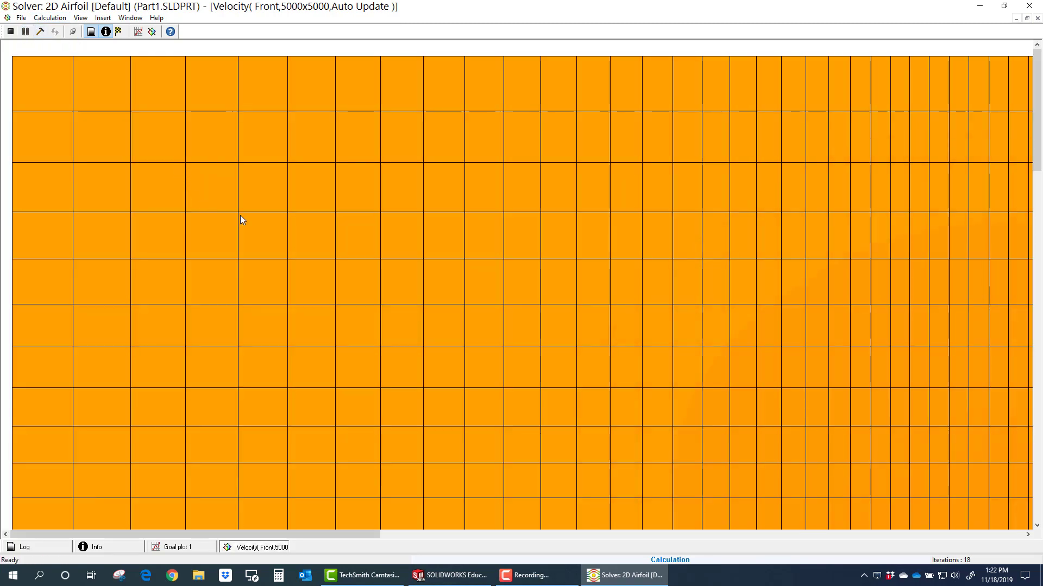
scroll(635, 282, down, 3)
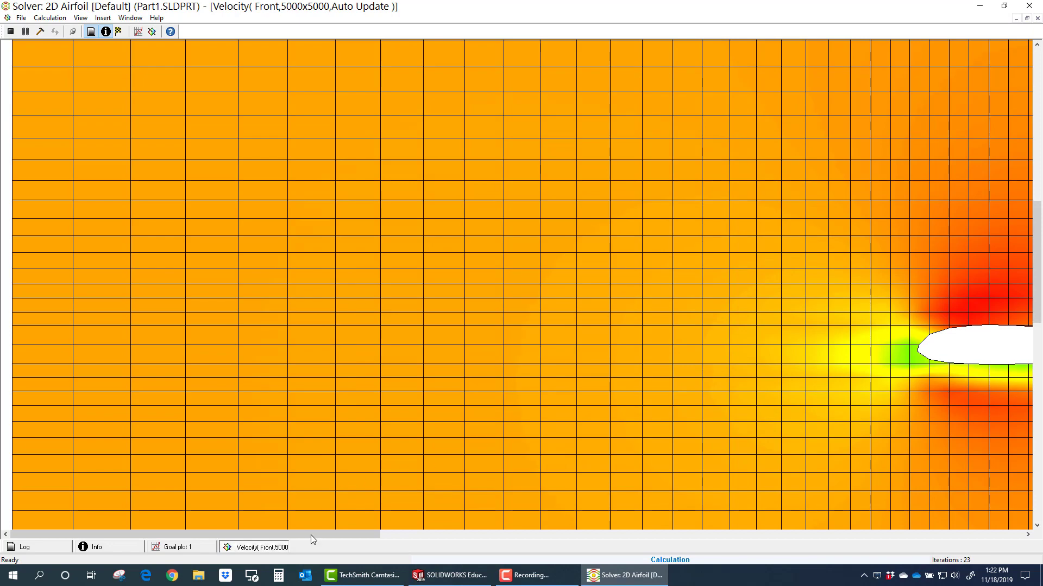
drag(311, 536, 538, 517)
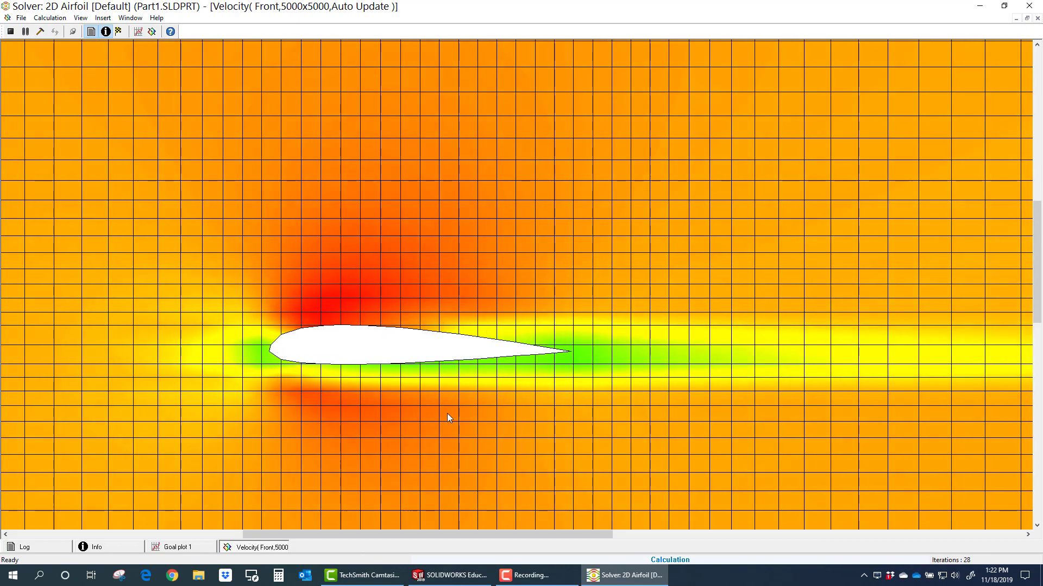
scroll(447, 412, down, 1)
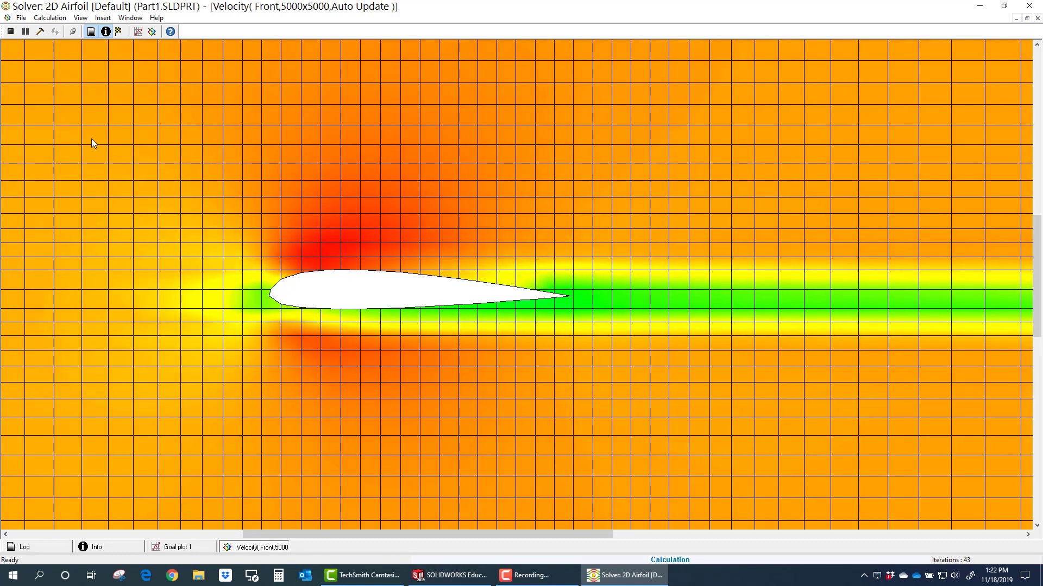
Pause the calculation to check the travels on the info page, resume it and watch the mesh refine around the airfoil in the velocity preview.
click(26, 32)
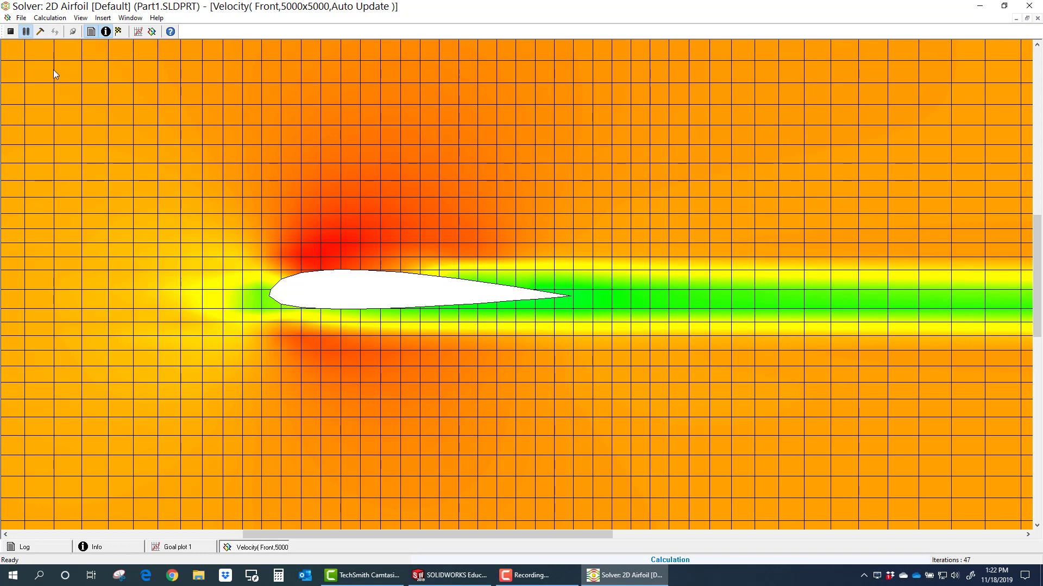
click(109, 544)
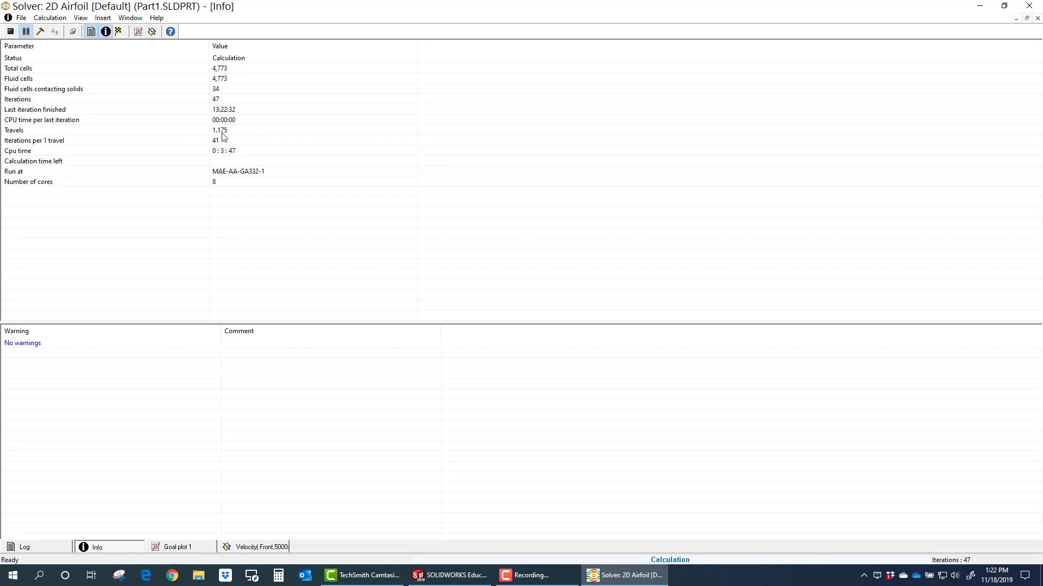
click(26, 31)
click(264, 548)
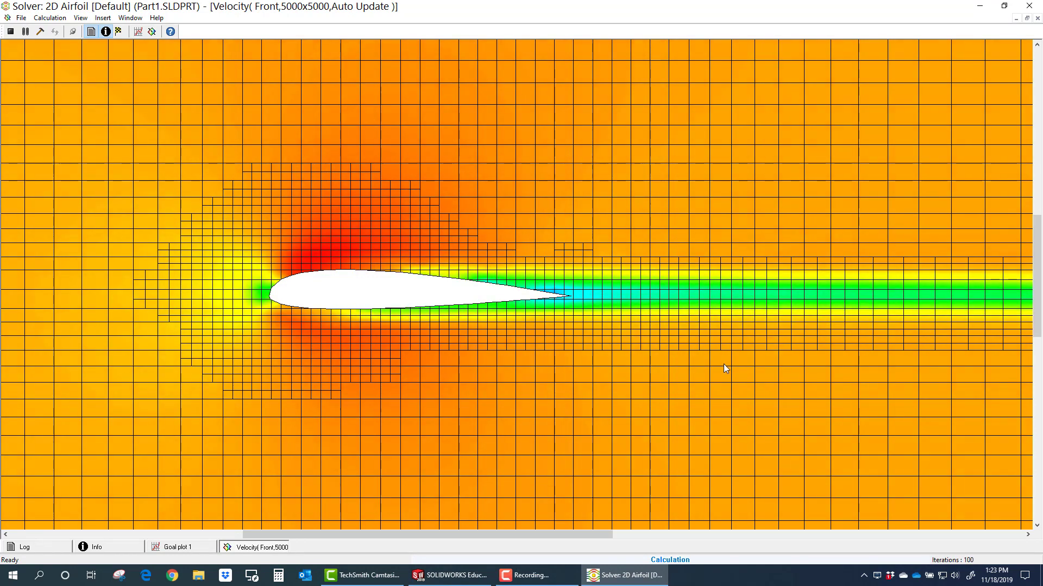
drag(487, 538, 443, 527)
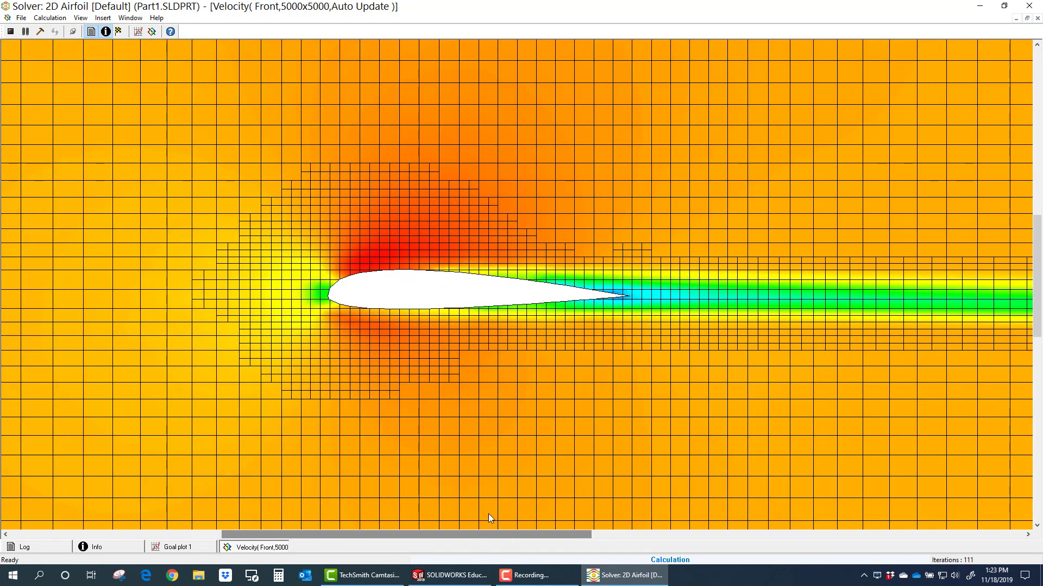
Monitor the running calculation by checking its cell and travel information, goal plot and velocity preview.
click(96, 547)
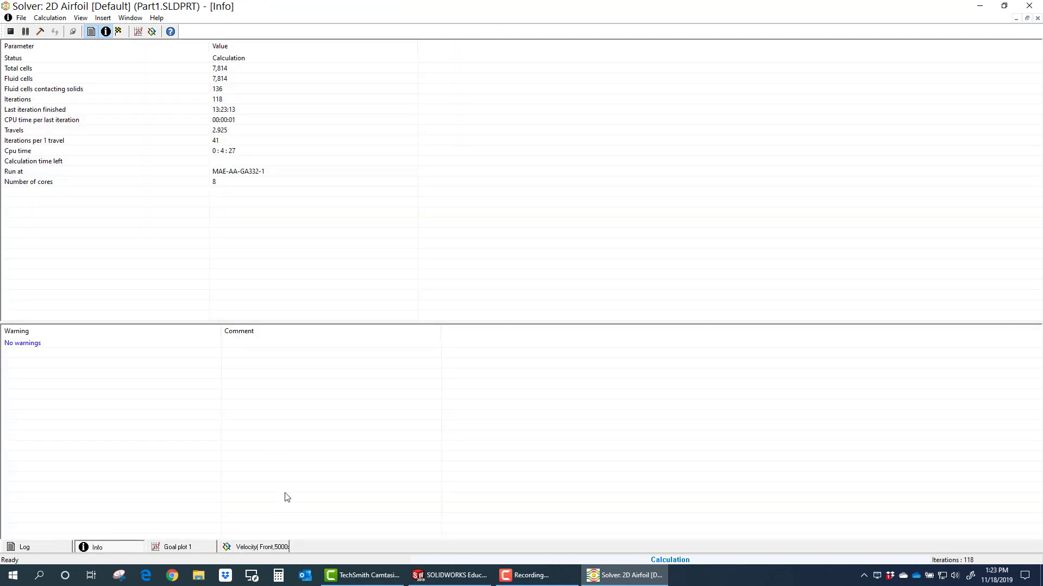
click(263, 547)
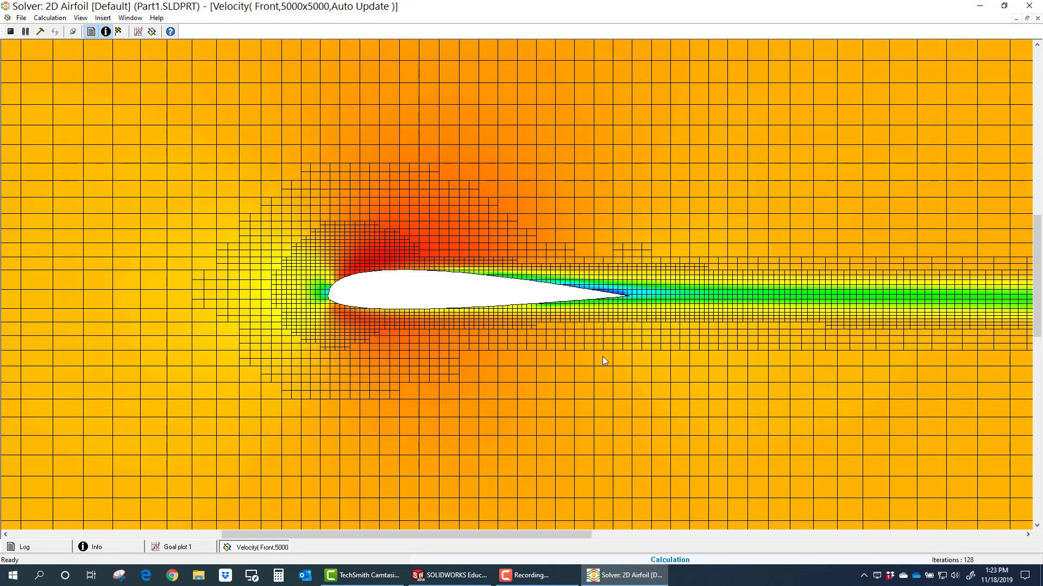
click(188, 549)
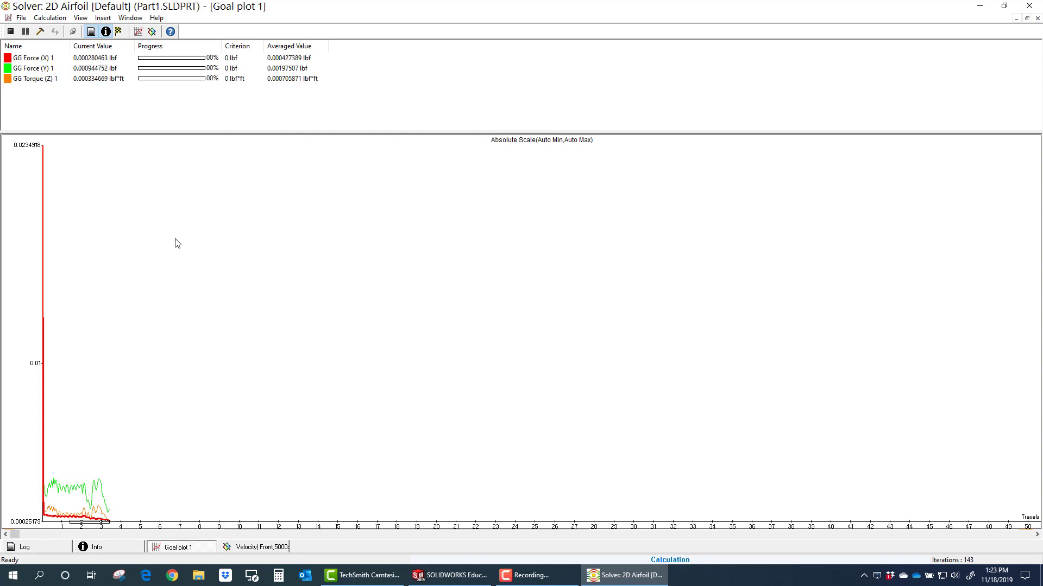
click(104, 547)
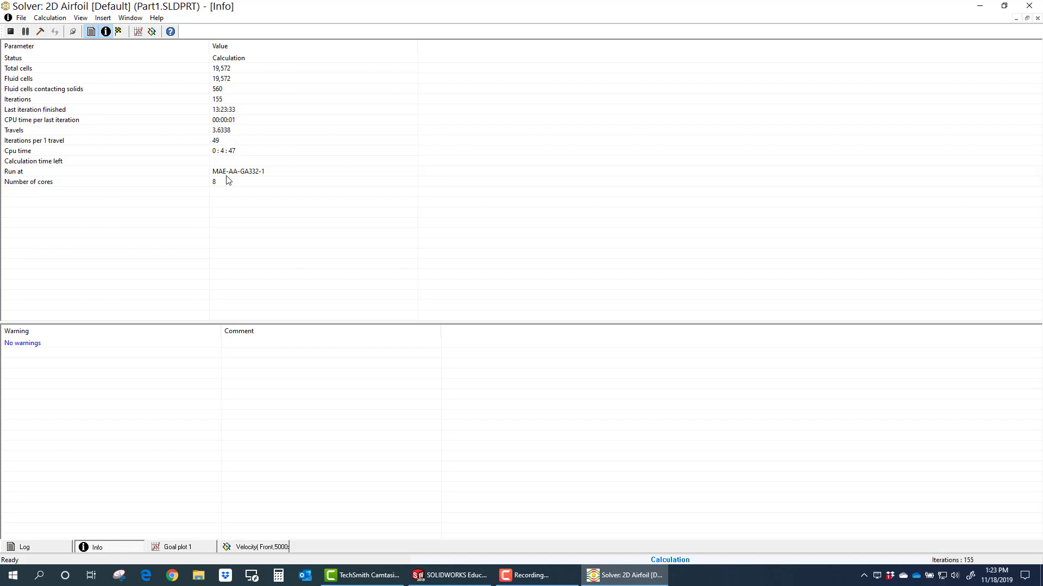
click(260, 547)
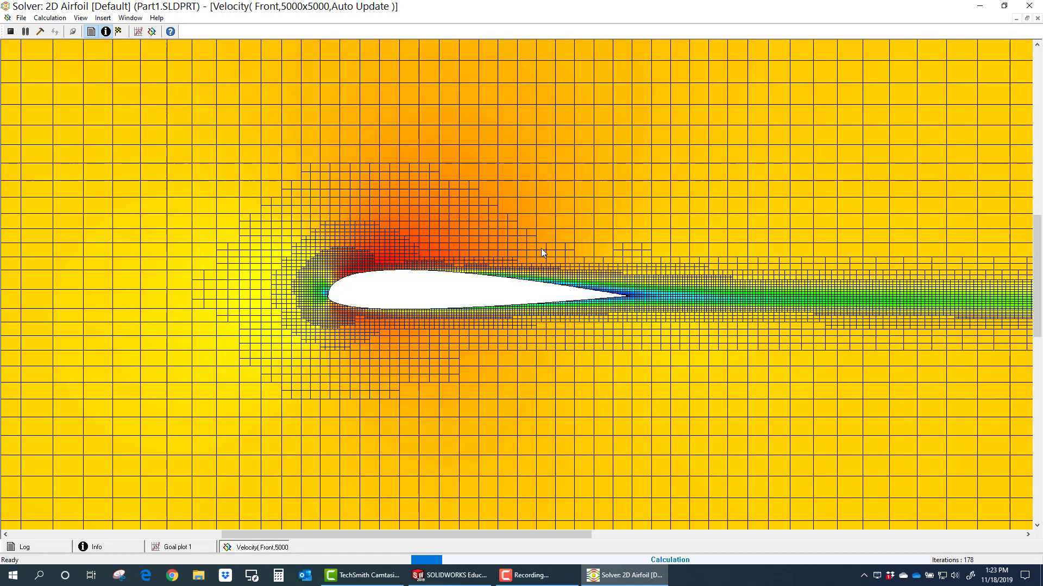
Check the calculation's log and cell information, and pause the calculation with the velocity preview on display.
click(41, 548)
click(91, 548)
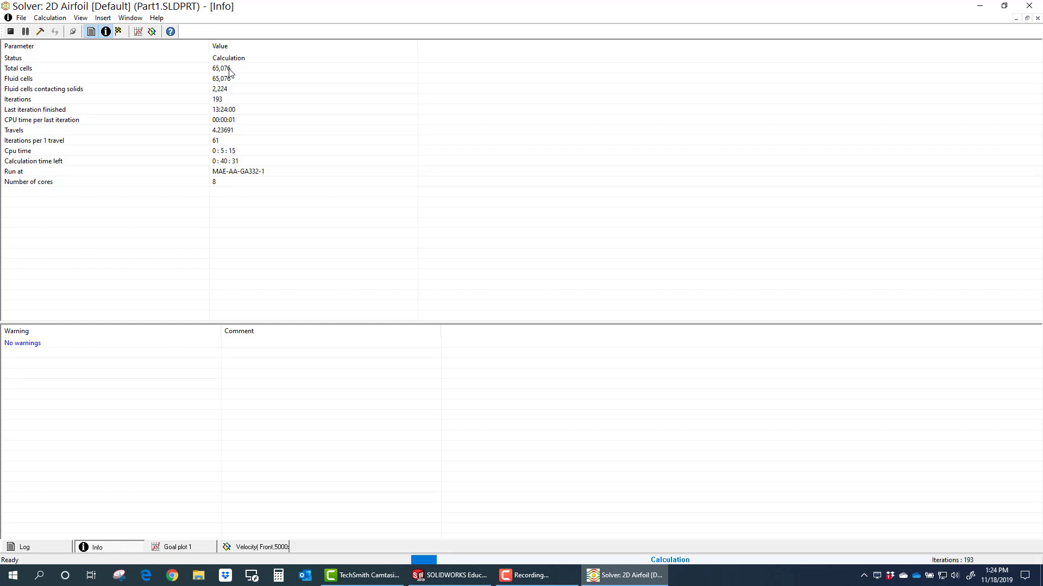
click(25, 32)
click(262, 549)
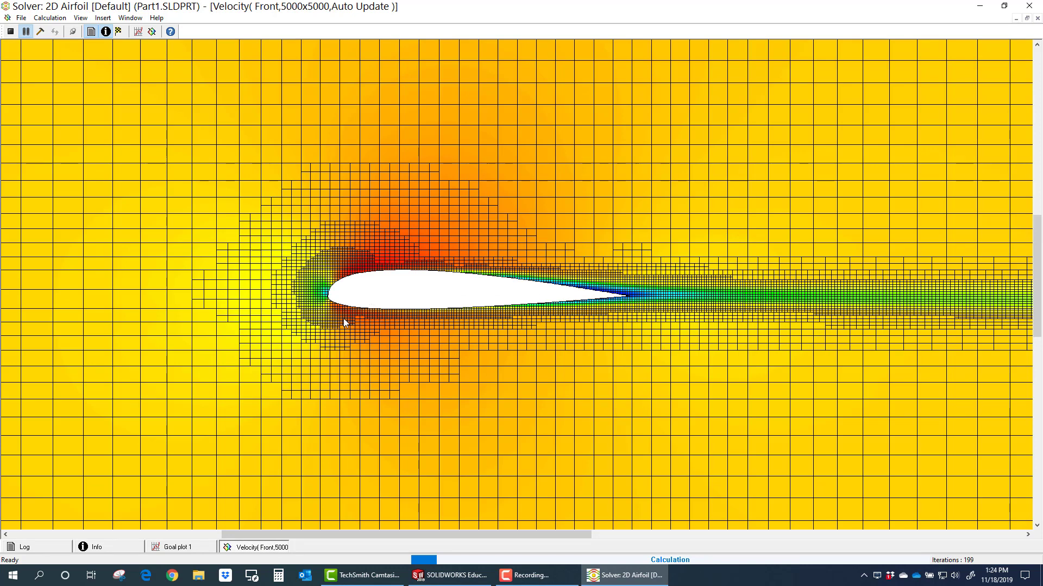
Create a second velocity contour preview on the Front plane with mesh display disabled.
right_click(391, 224)
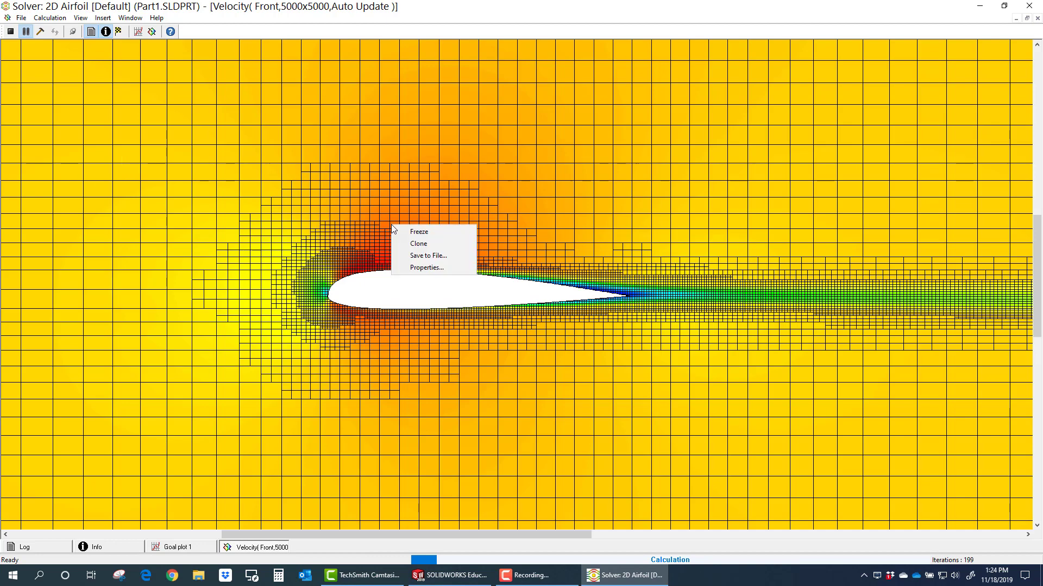
click(361, 25)
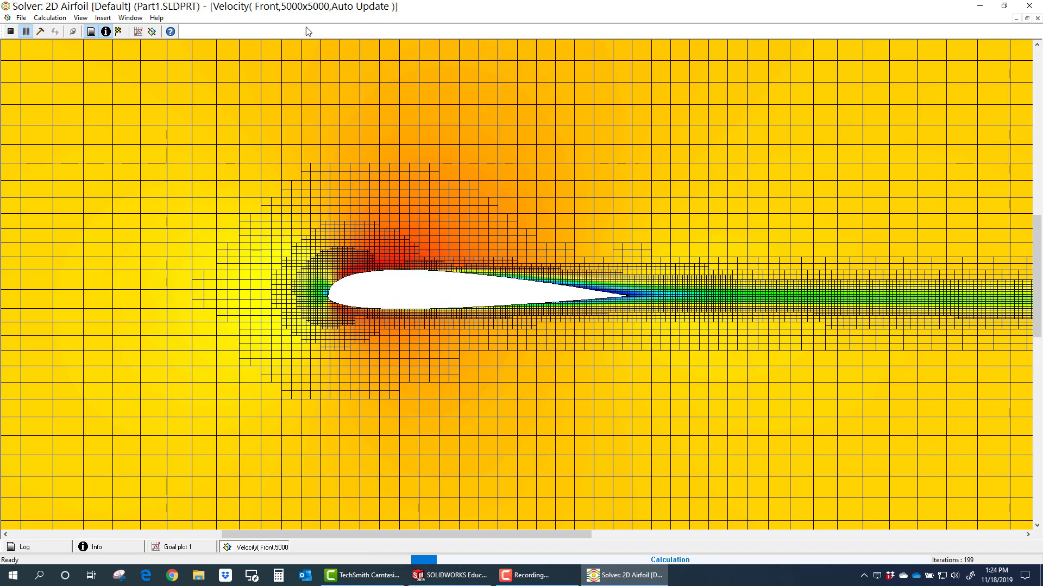
click(154, 33)
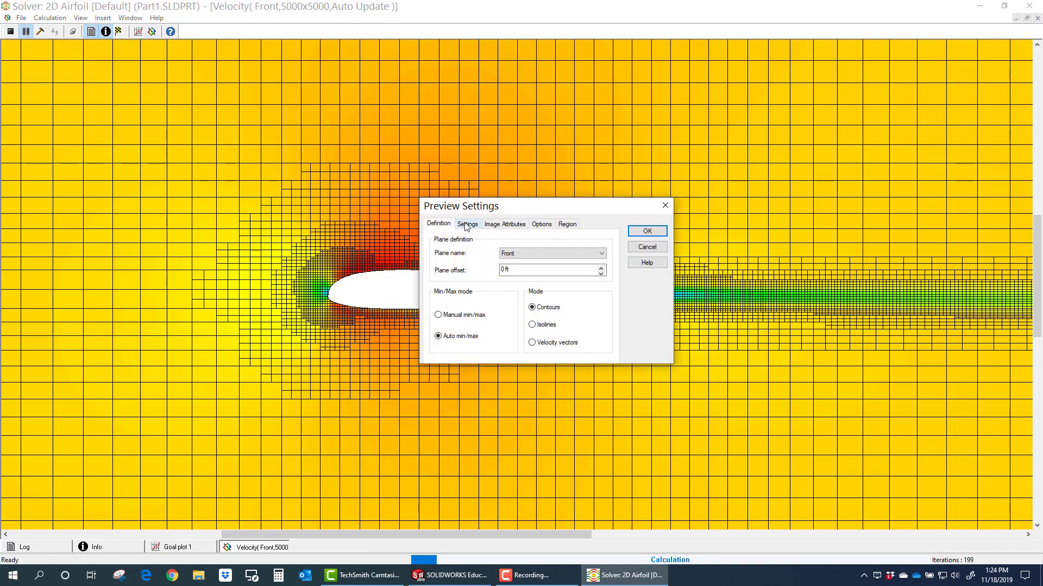
click(466, 226)
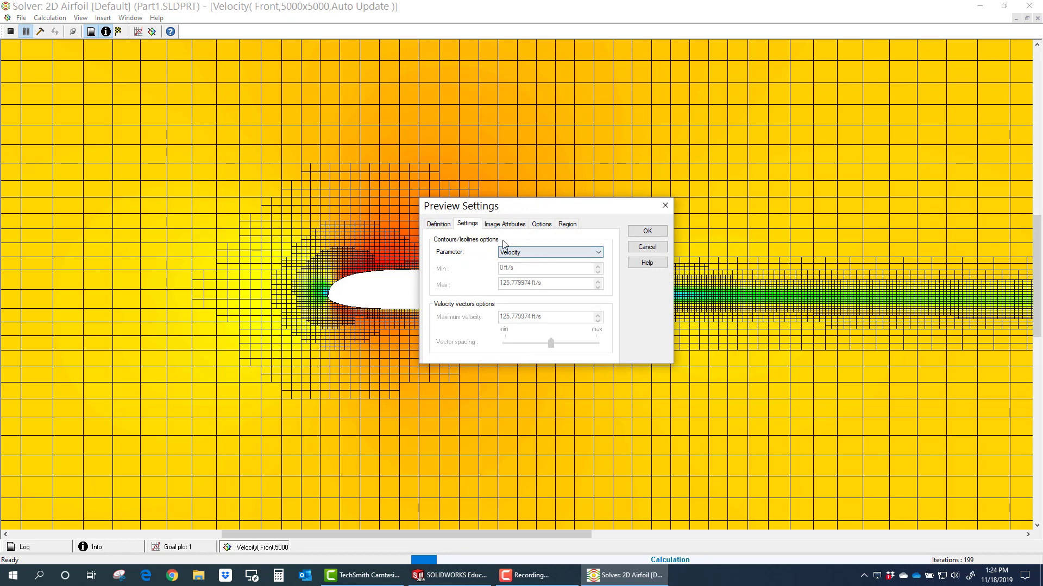
click(500, 225)
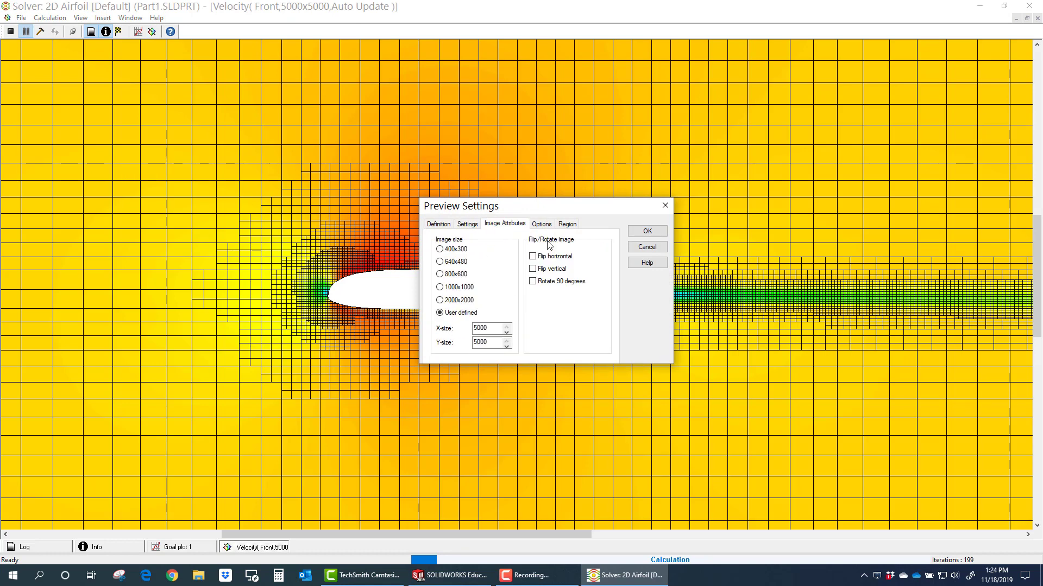
click(542, 225)
click(459, 299)
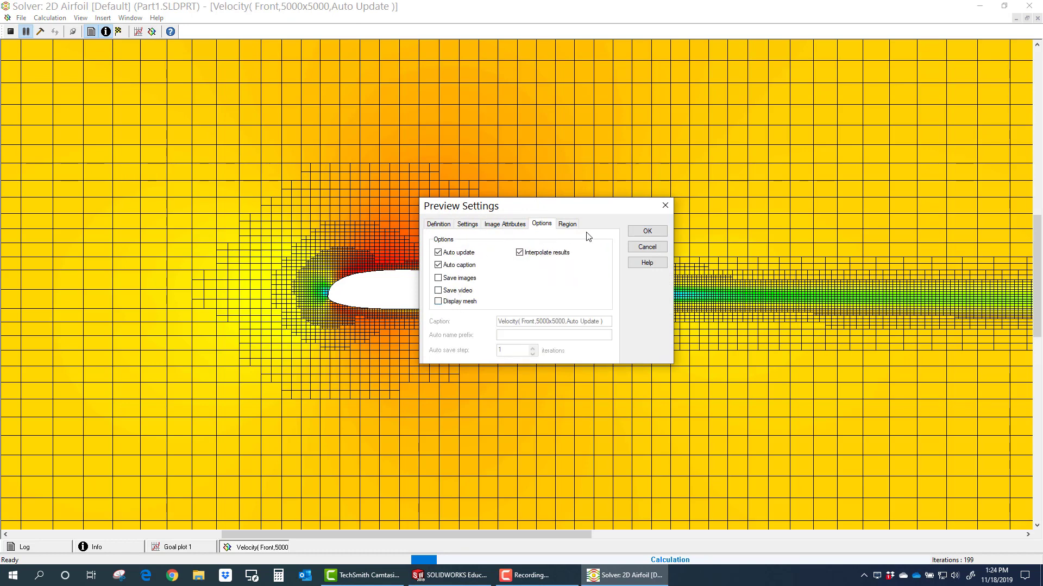
click(655, 232)
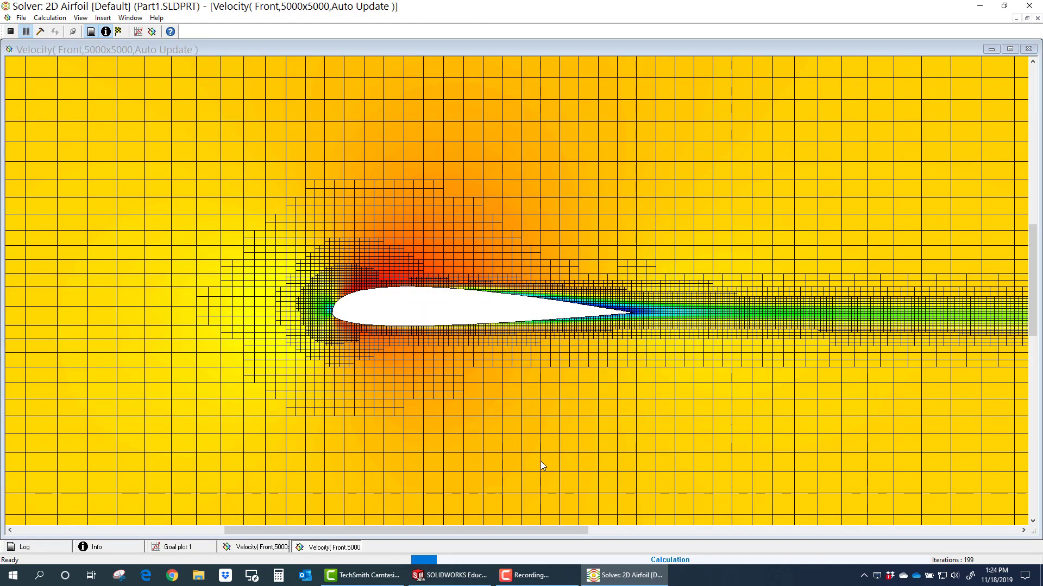
Resume the calculation and bring the airfoil and its wake into view in the mesh-free velocity preview.
click(26, 32)
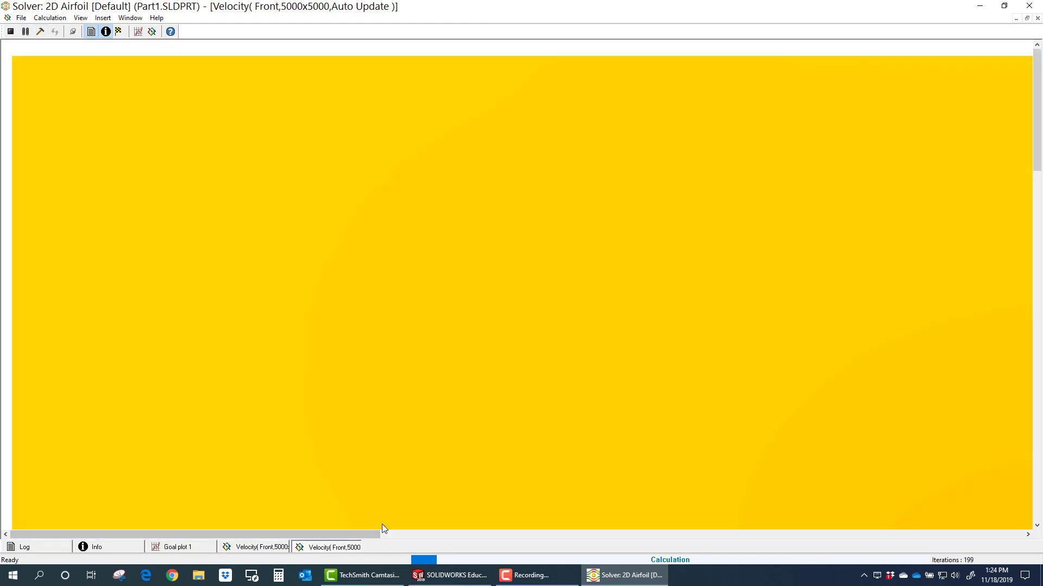
scroll(650, 371, down, 5)
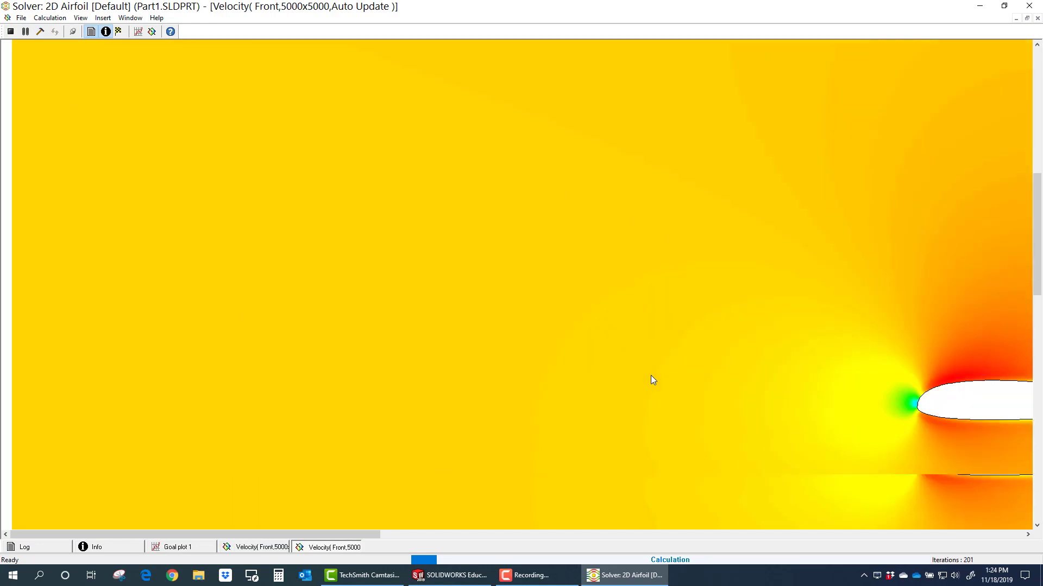
drag(246, 535, 500, 535)
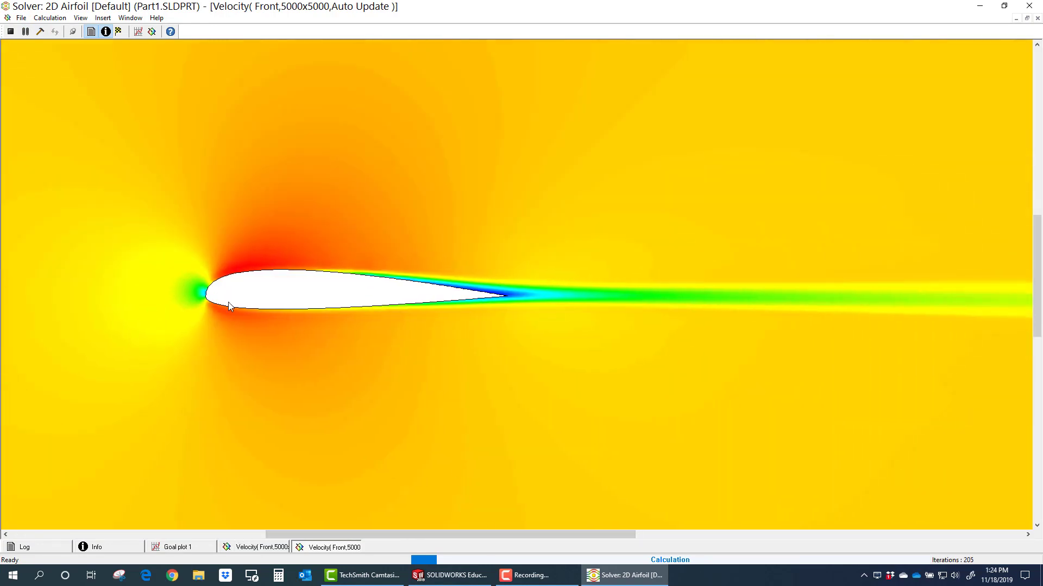
drag(485, 535, 448, 535)
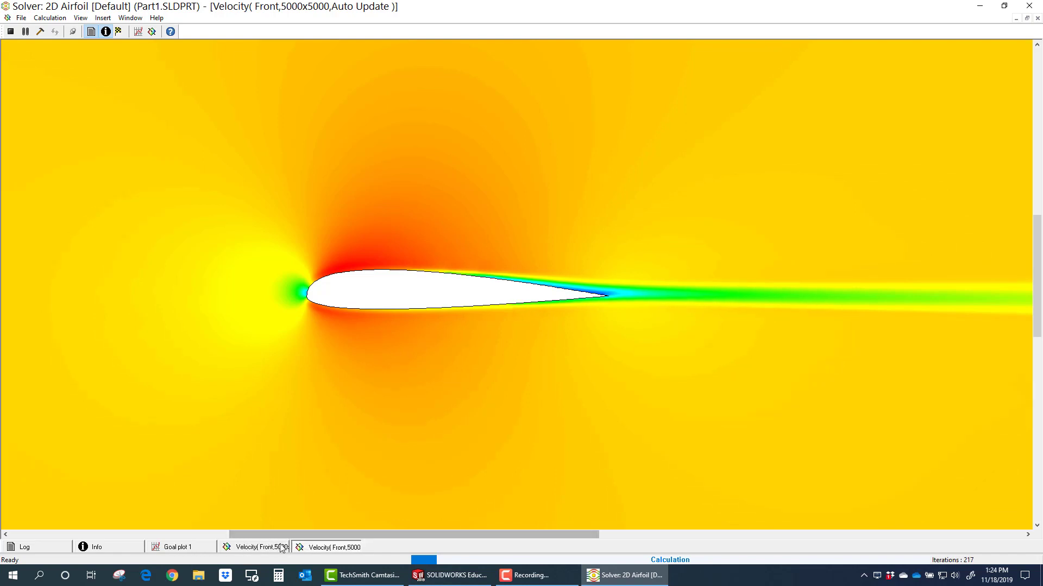
Set the goal plot's manual minimum to 0.0002, manual maximum to 0.005 and length scale to 2.18776.
click(185, 549)
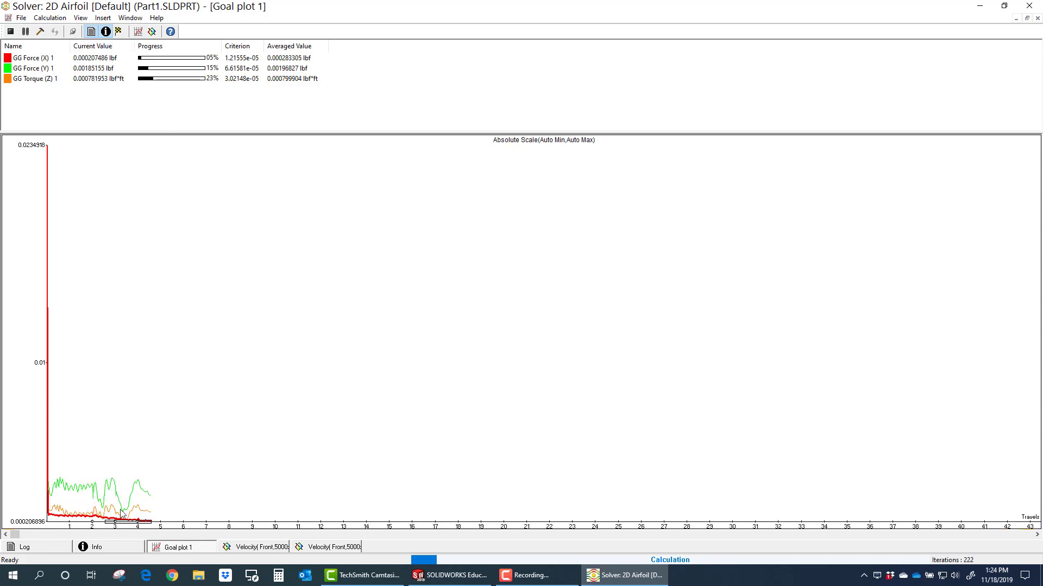
double_click(63, 333)
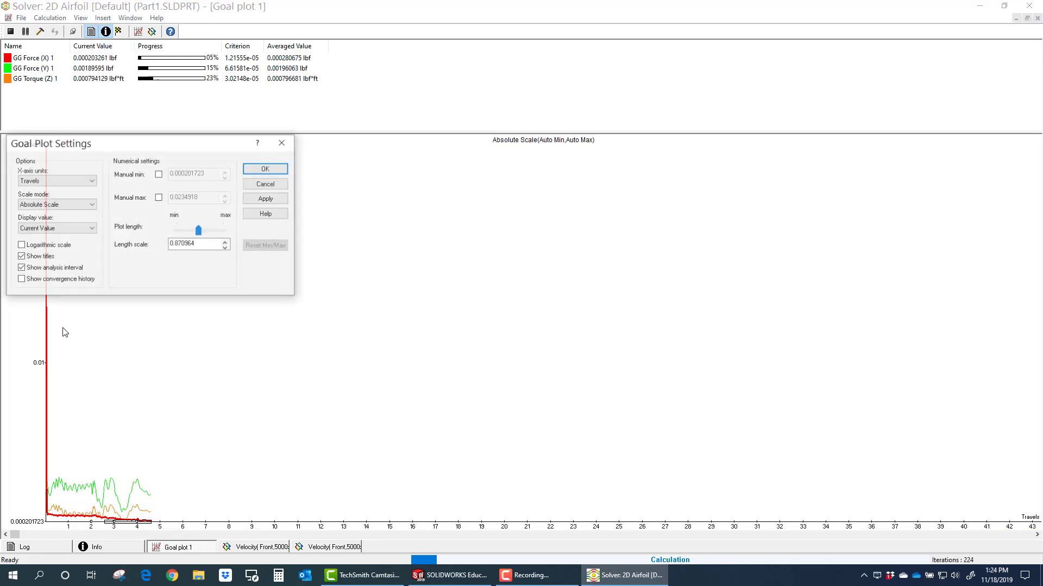
drag(144, 147, 345, 211)
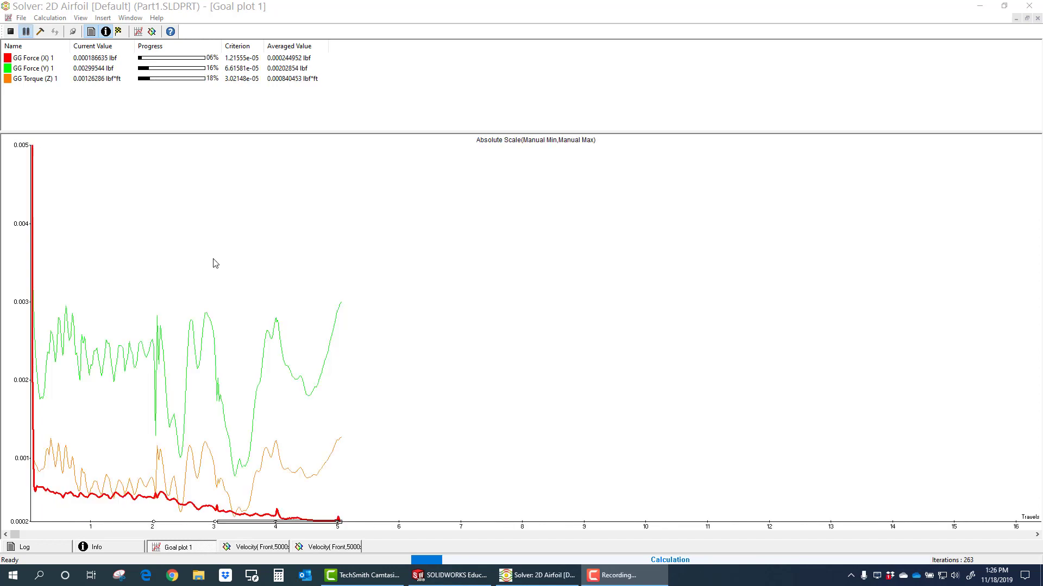
double_click(212, 261)
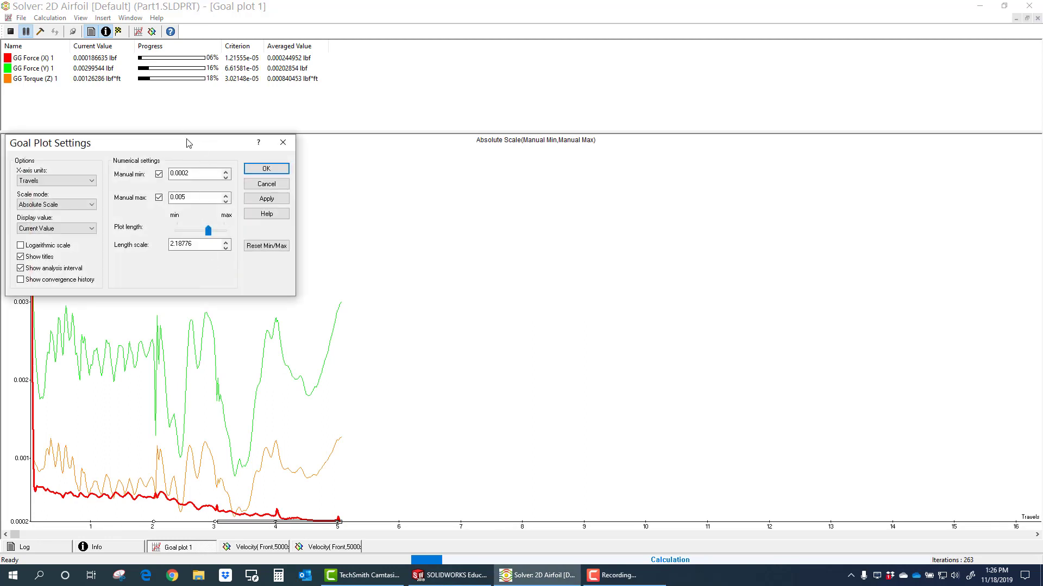
drag(187, 143, 504, 169)
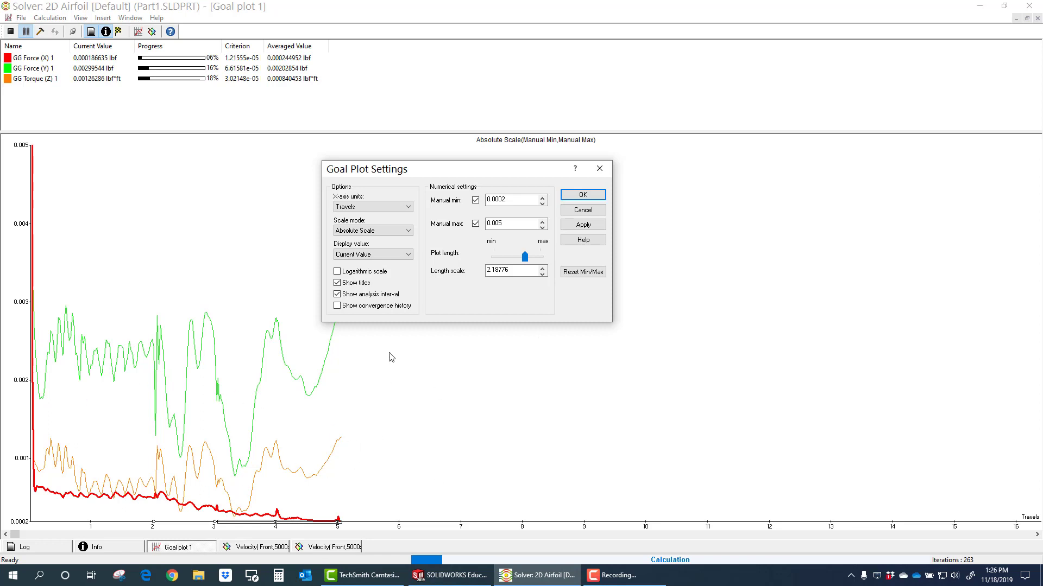
drag(457, 179, 642, 190)
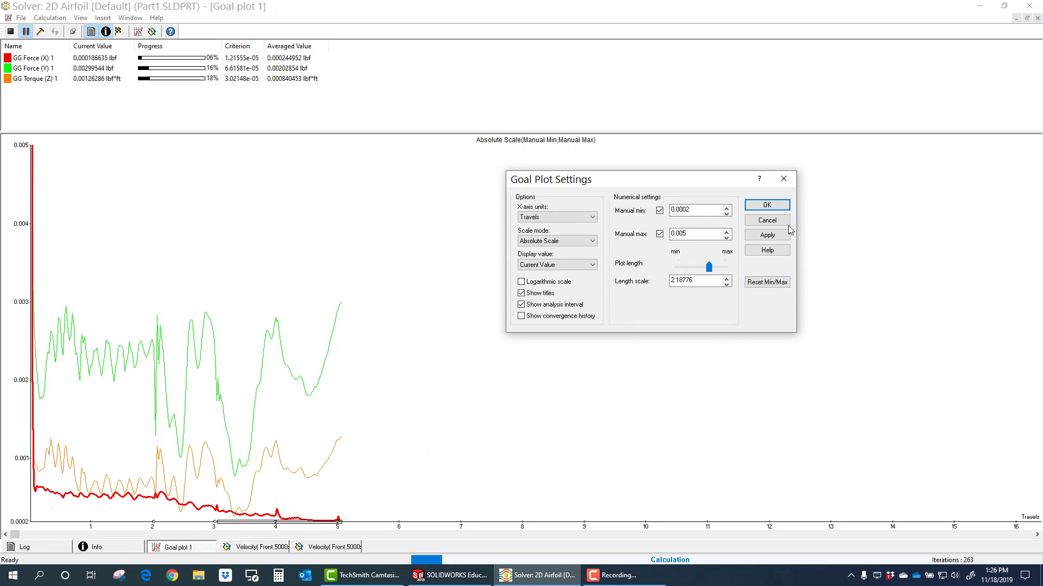
click(770, 205)
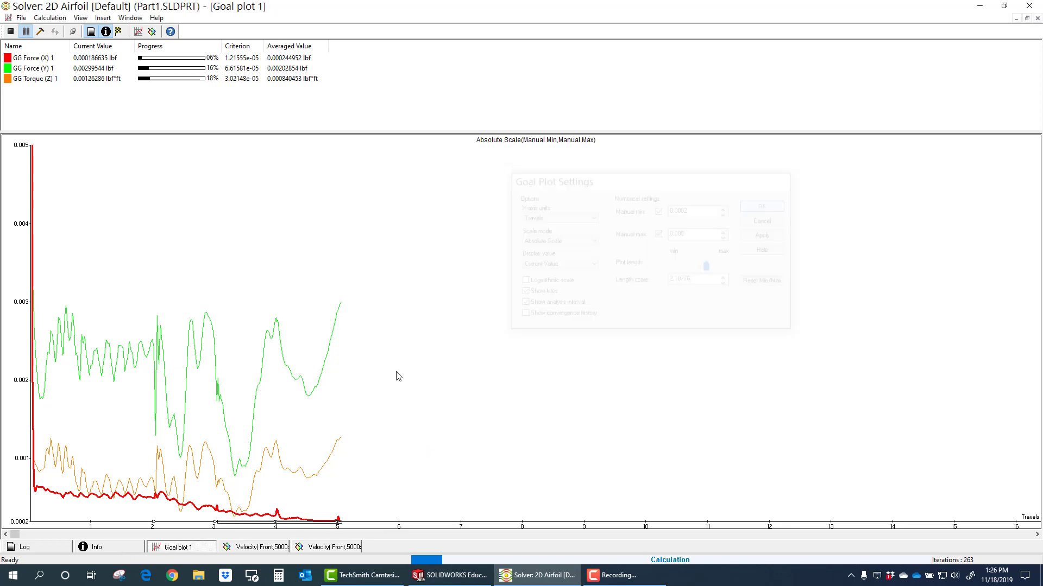
Resume the calculation after checking the cell information and velocity preview, and display the goal plot.
click(109, 543)
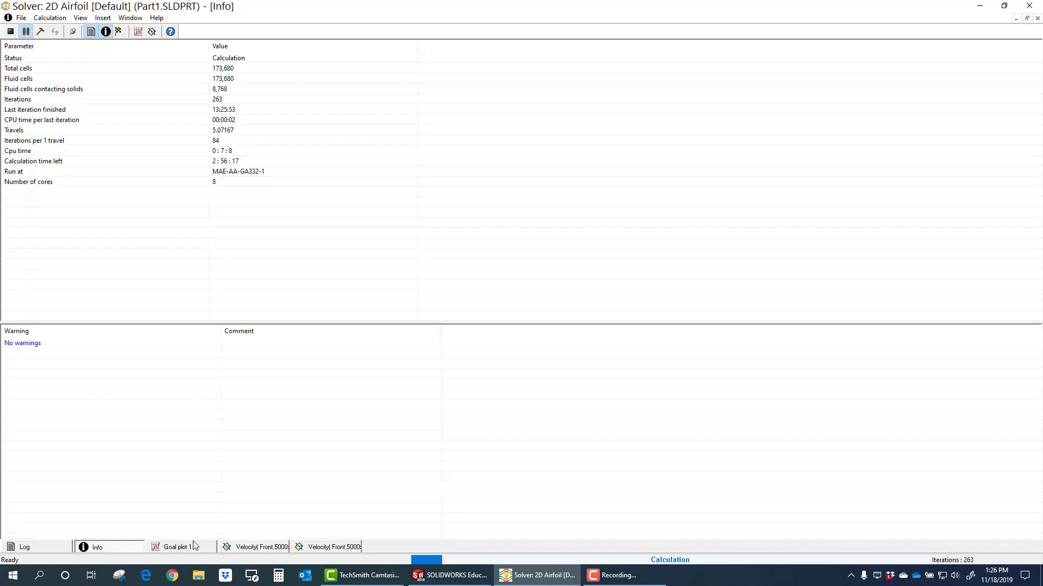
click(255, 550)
click(96, 549)
click(26, 32)
click(192, 549)
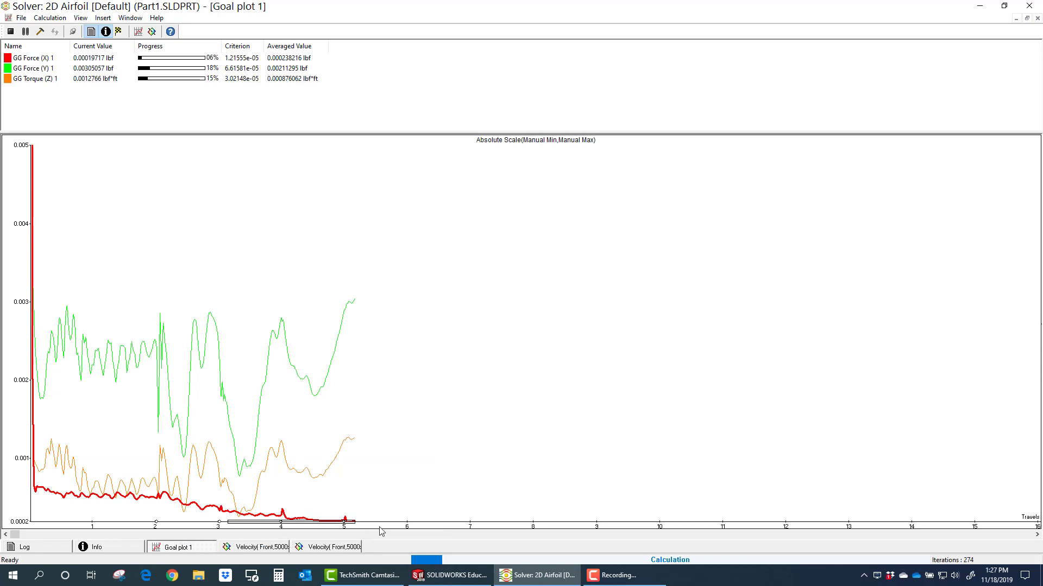
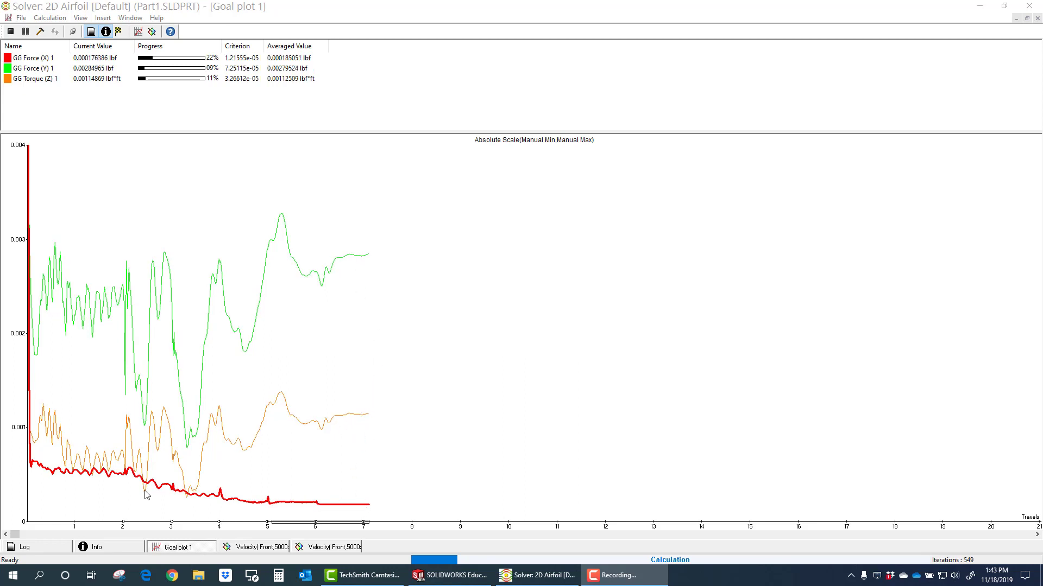
Review the refinement log, cell and travel information, goal plot and both velocity previews of the running calculation.
click(32, 550)
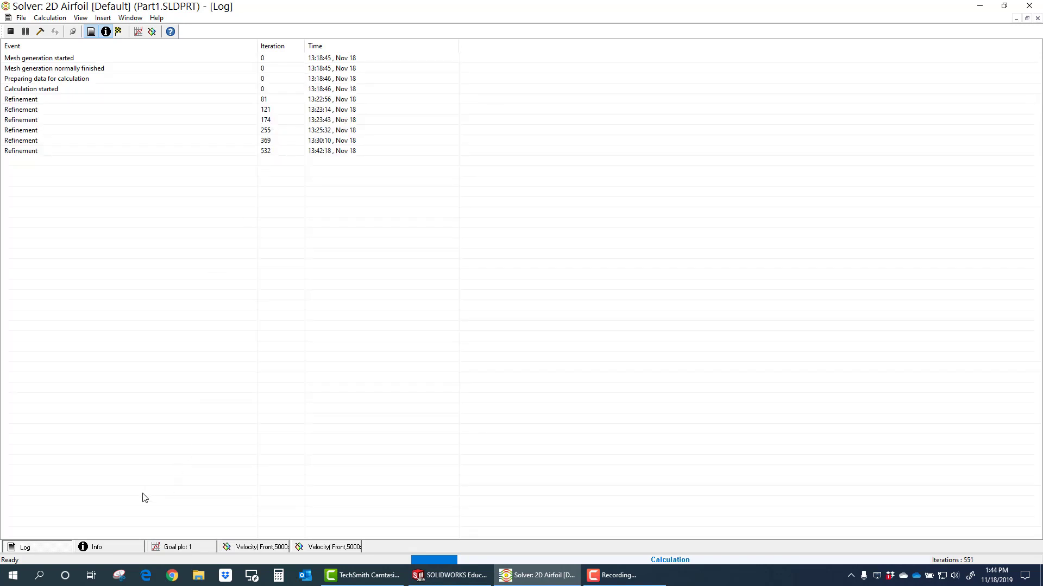
click(97, 547)
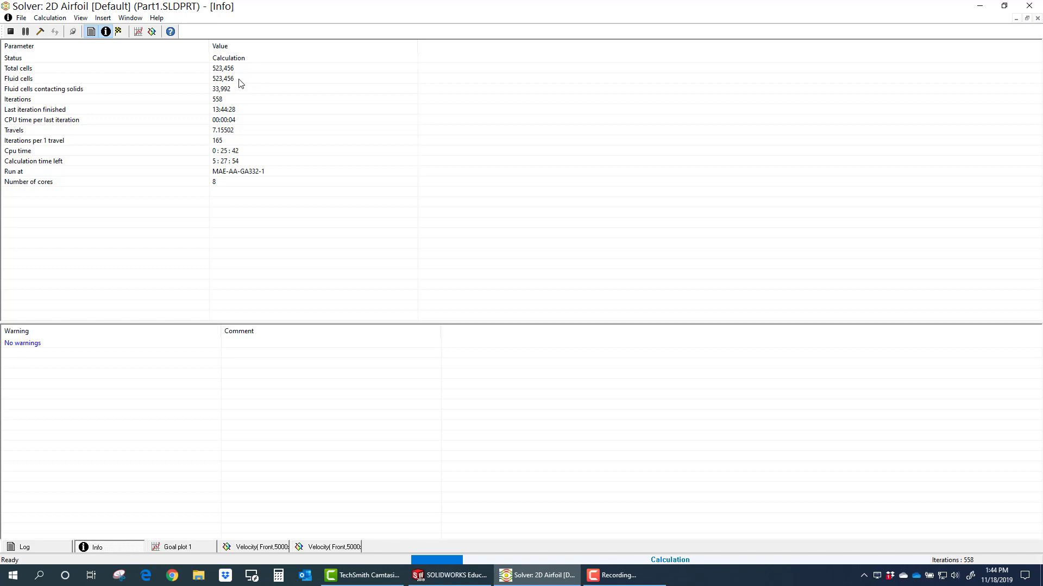
click(191, 548)
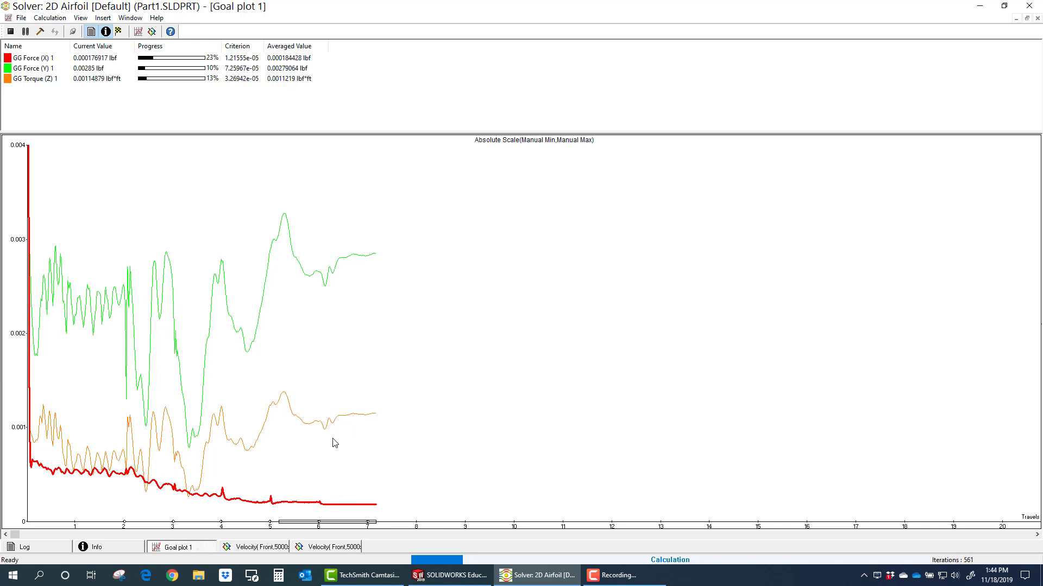
click(260, 547)
click(331, 547)
click(193, 548)
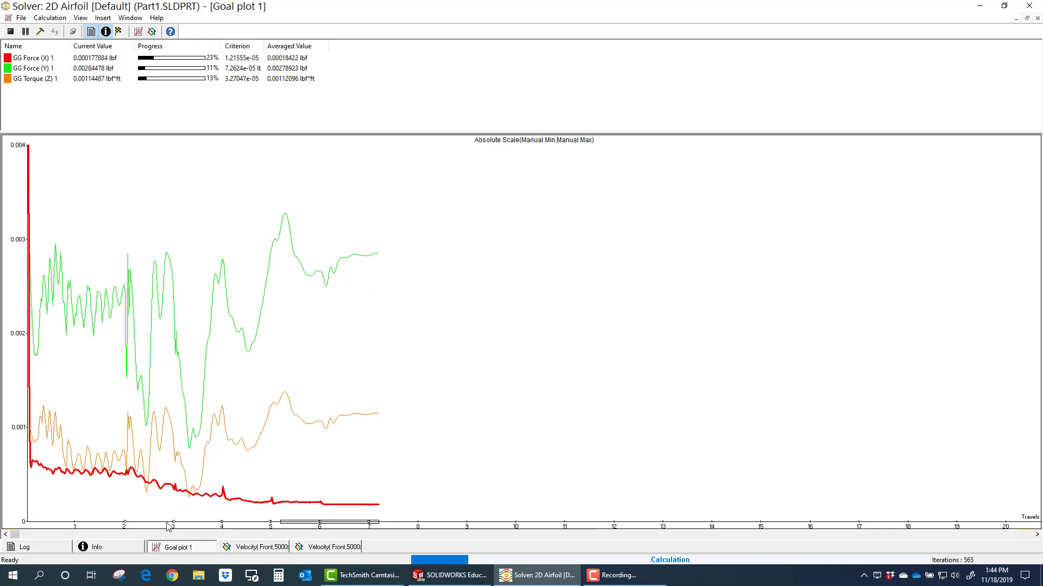
click(112, 547)
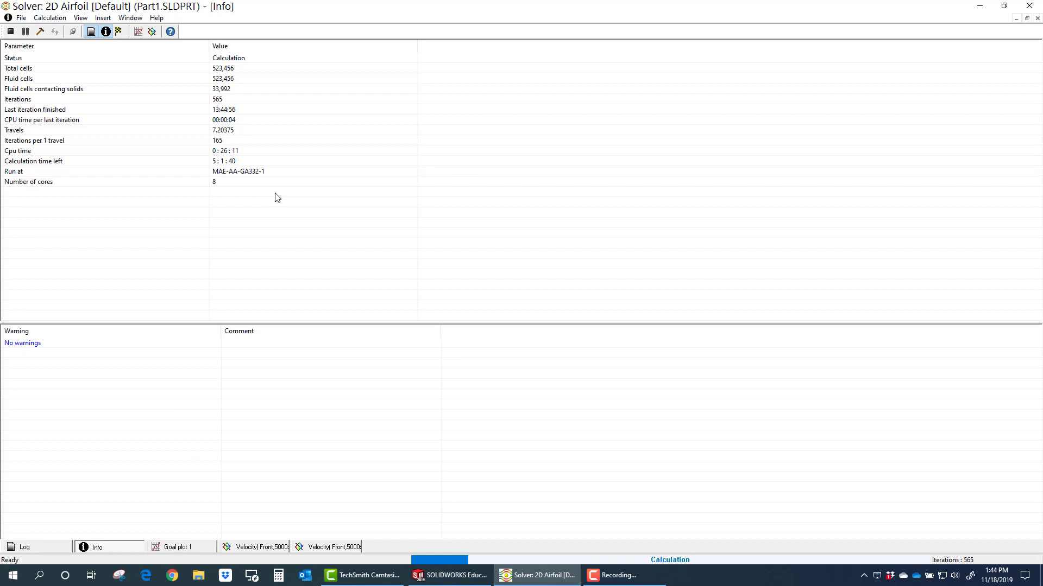
click(53, 547)
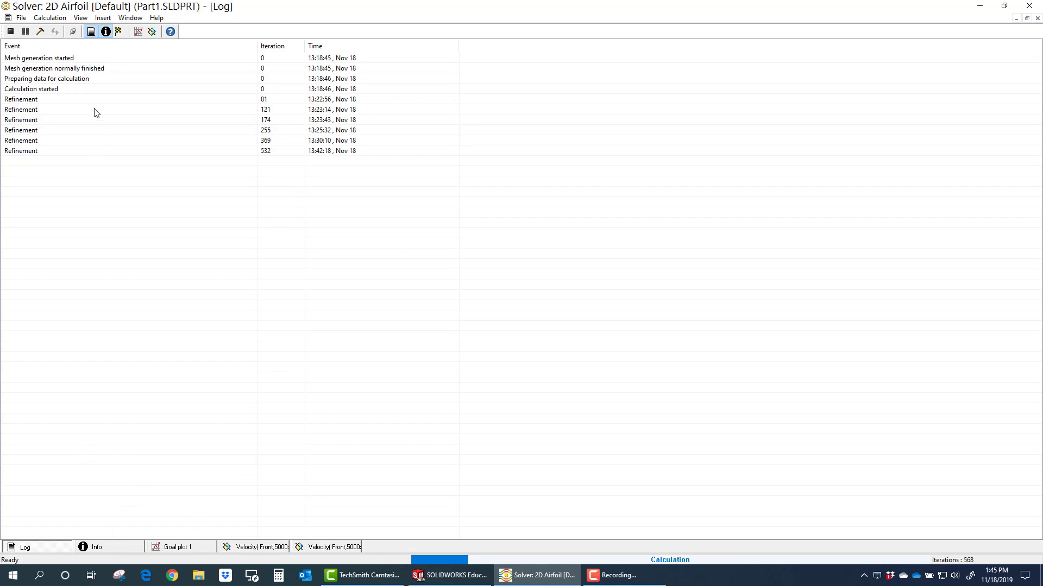
Raise the Global Domain refinement to level = 7 in the calculation control options and apply it to the running calculation.
click(45, 21)
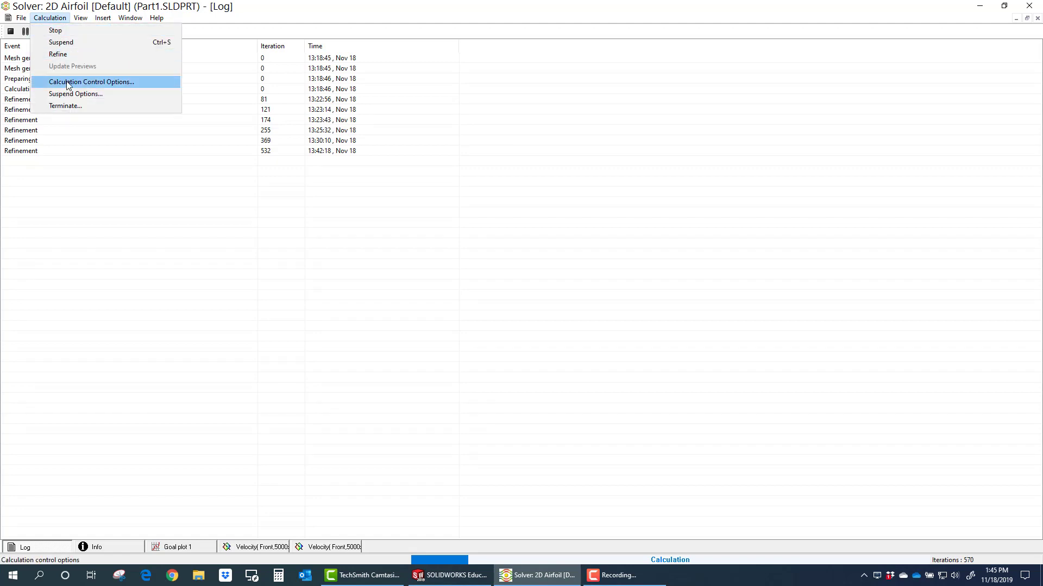
click(108, 82)
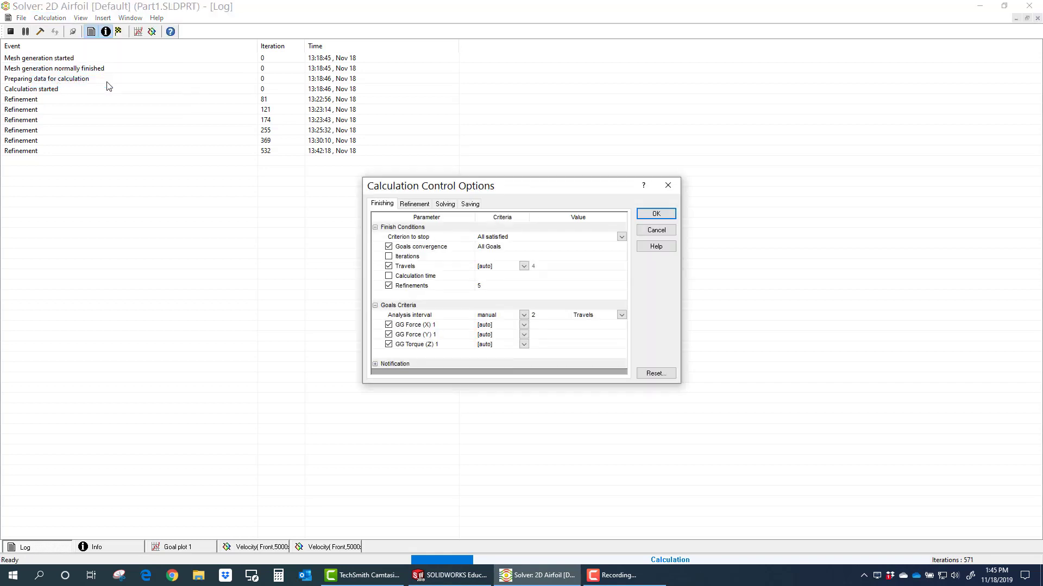
click(414, 205)
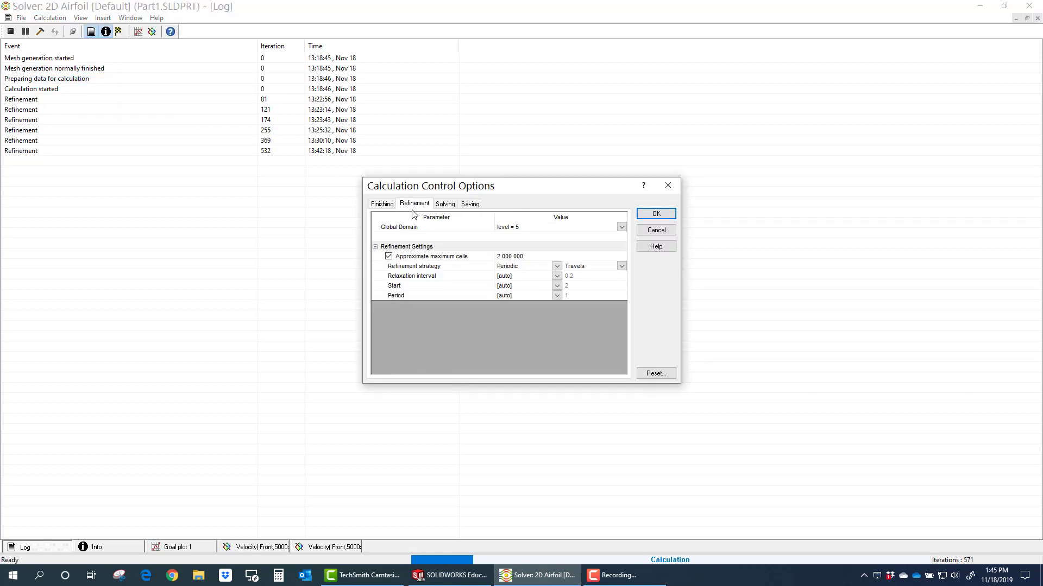
click(620, 228)
click(621, 228)
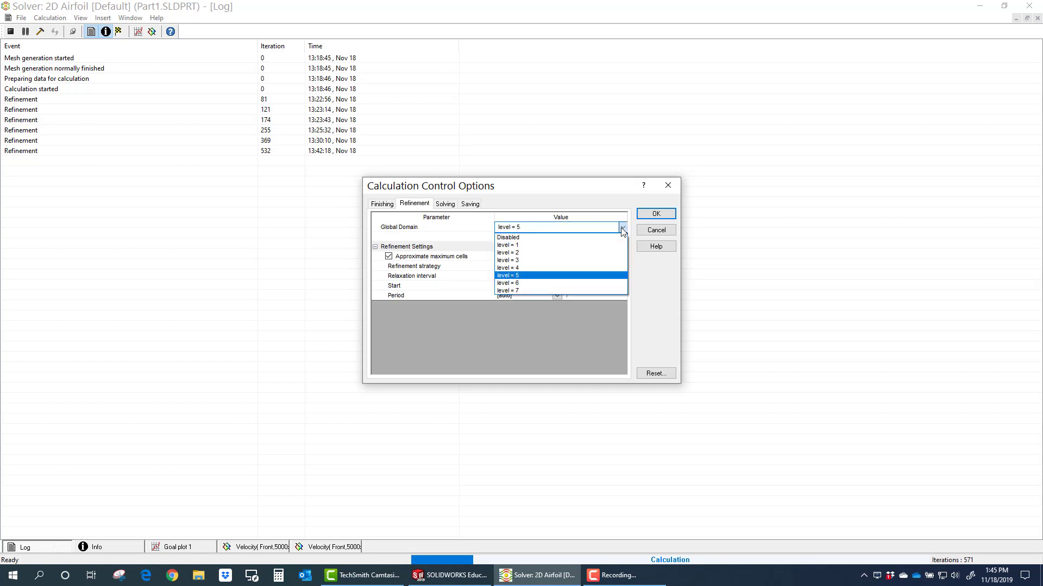
click(536, 290)
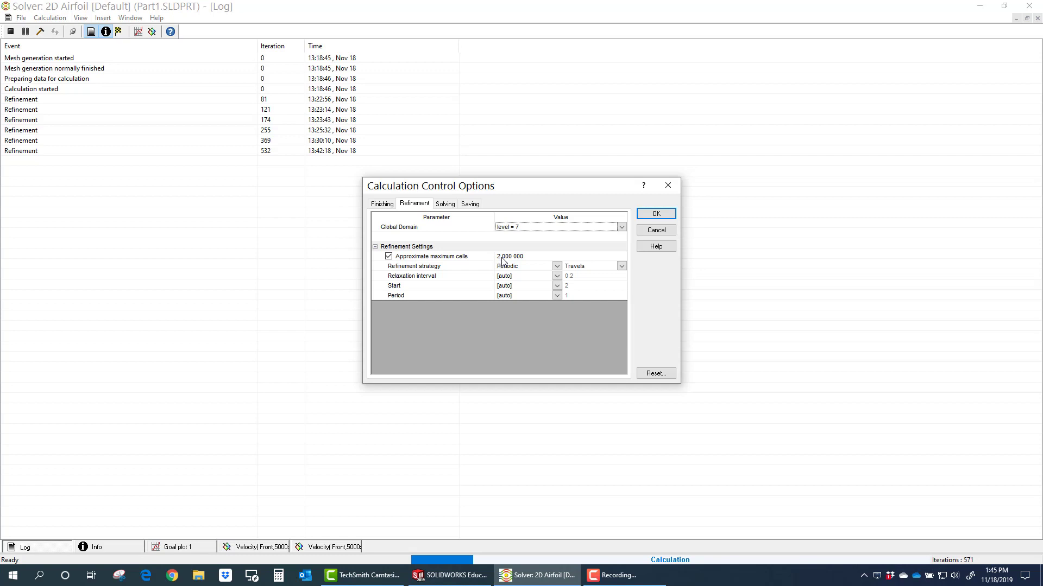
click(390, 206)
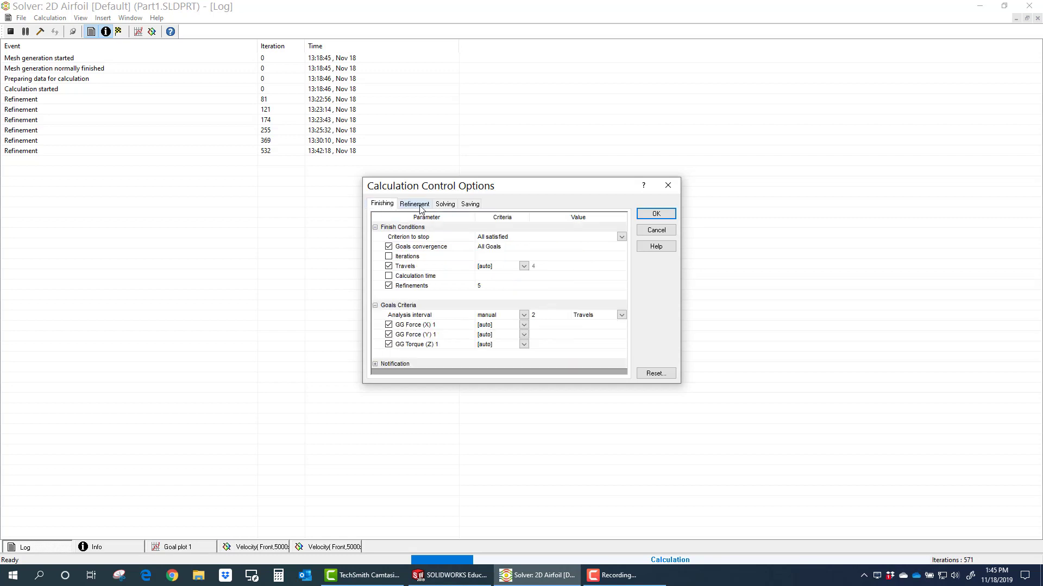
click(657, 216)
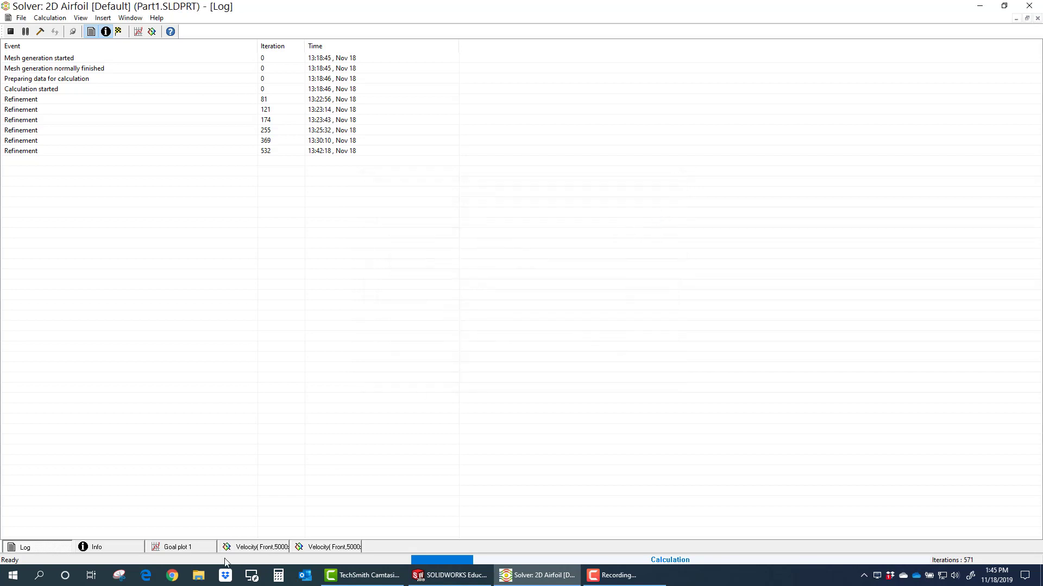
Check the running calculation's cell count and travel information, goal plot and refinement log.
click(110, 548)
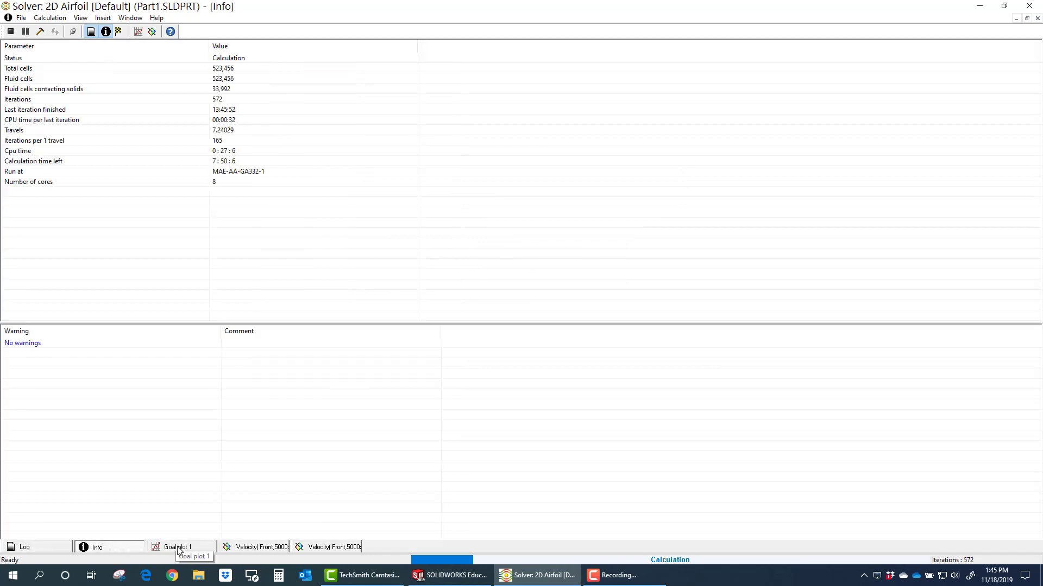
click(179, 549)
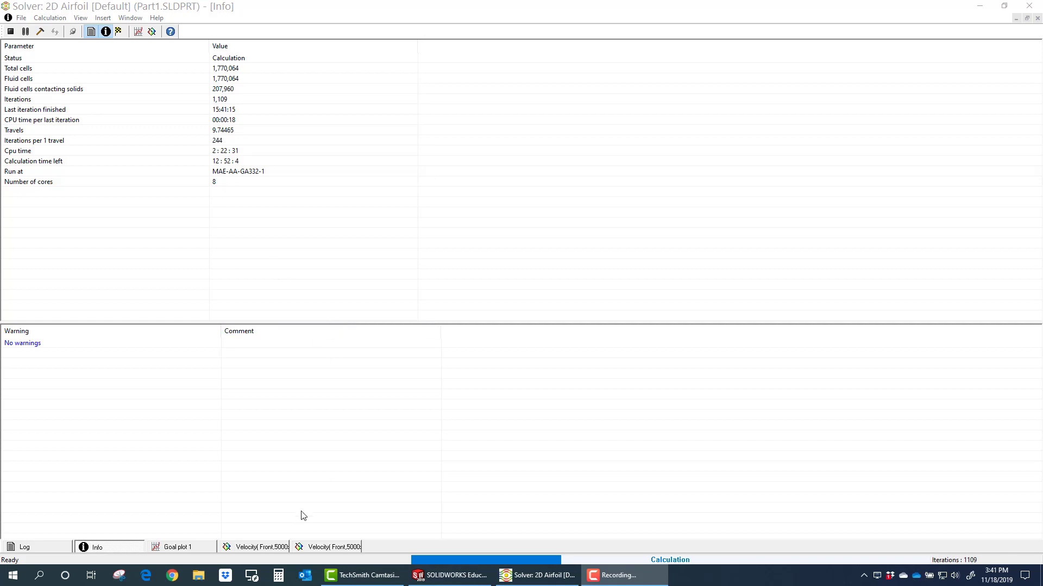
click(47, 545)
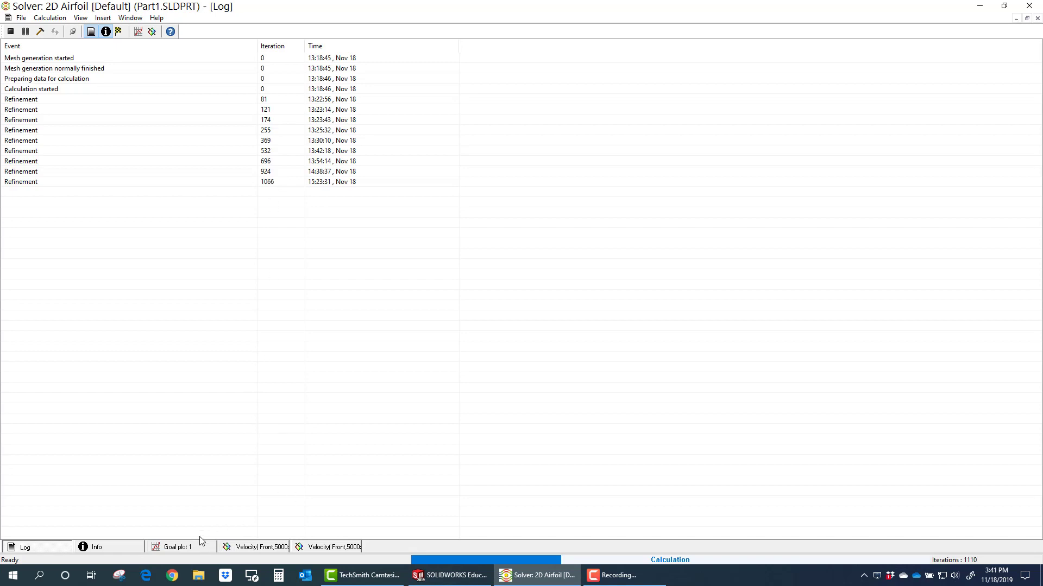
Examine the goal plot by highlighting the GG Force (X) 1, GG Force (Y) 1 and GG Torque (Z) 1 curves in turn.
click(185, 549)
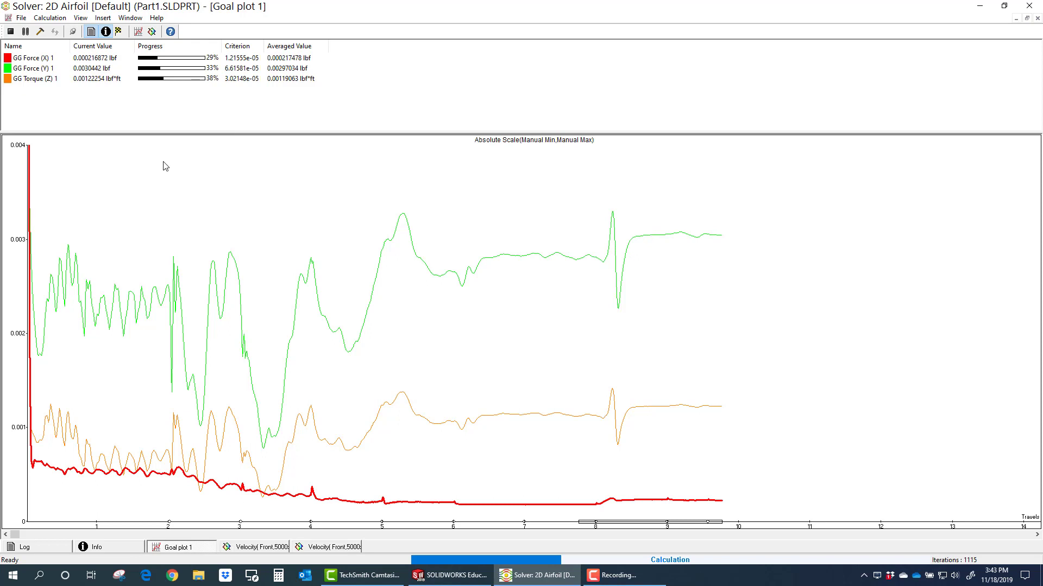
click(38, 69)
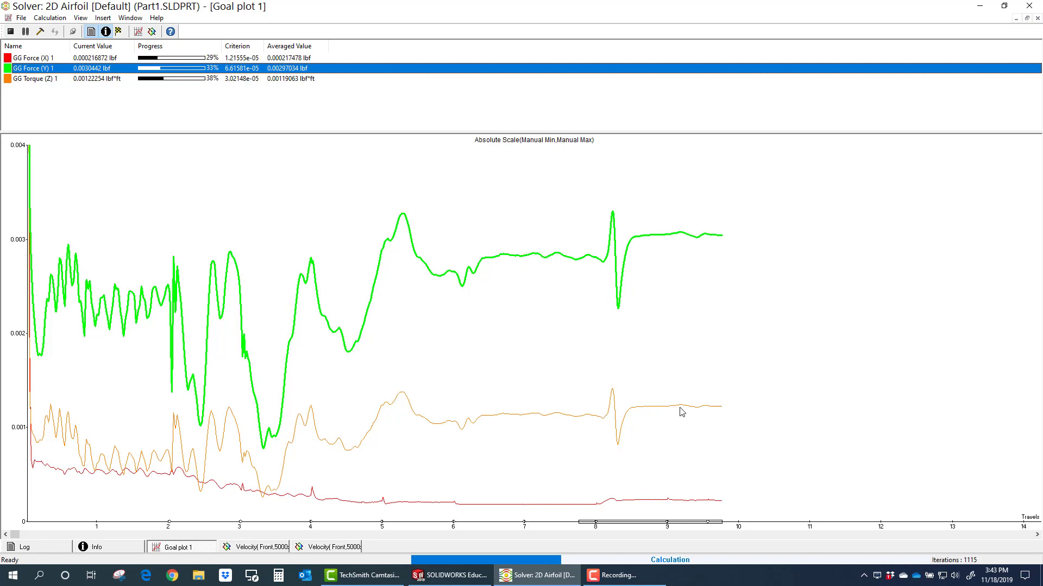
click(23, 81)
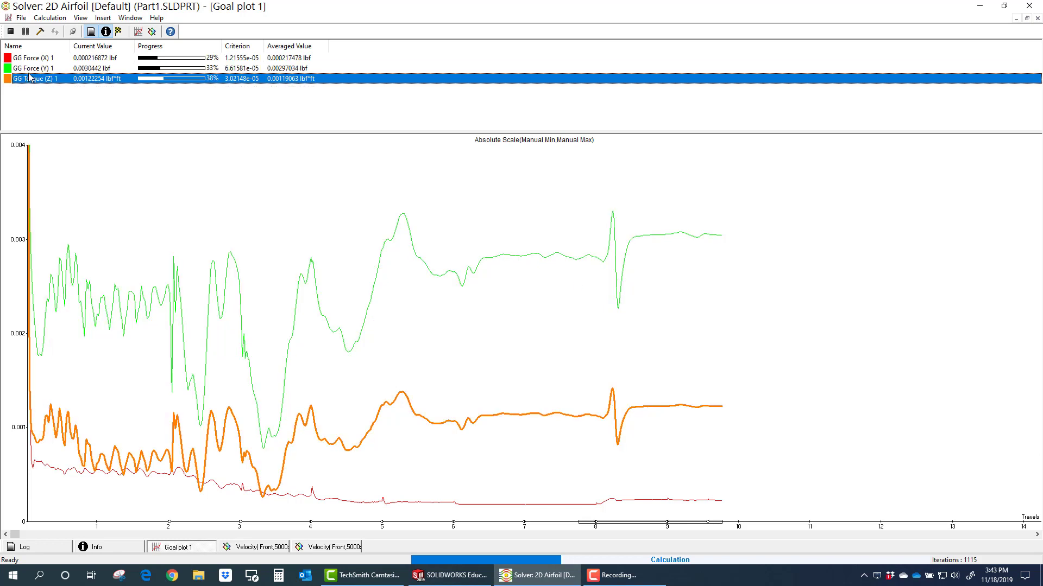
click(34, 59)
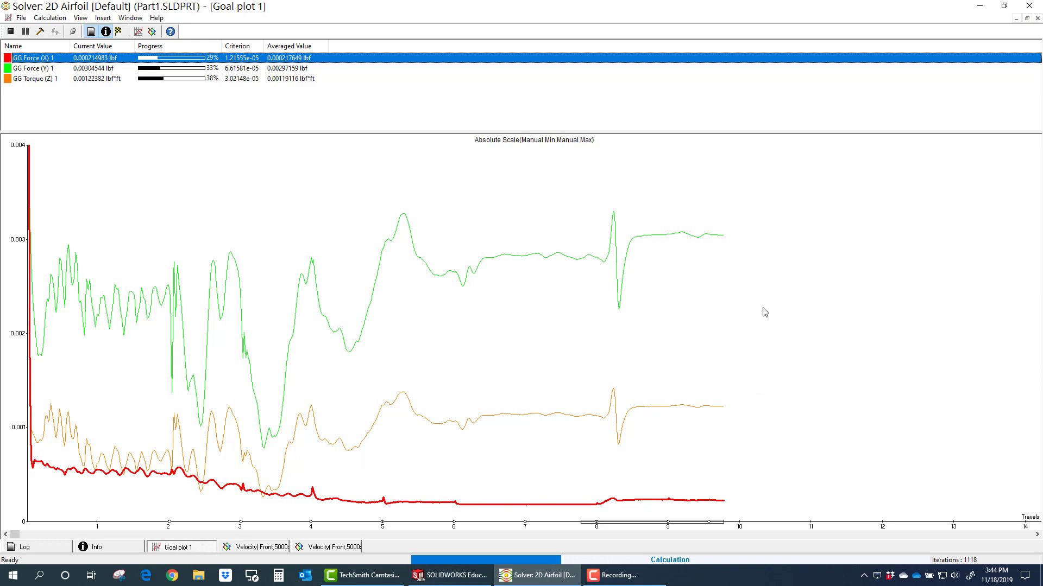
click(104, 69)
click(104, 80)
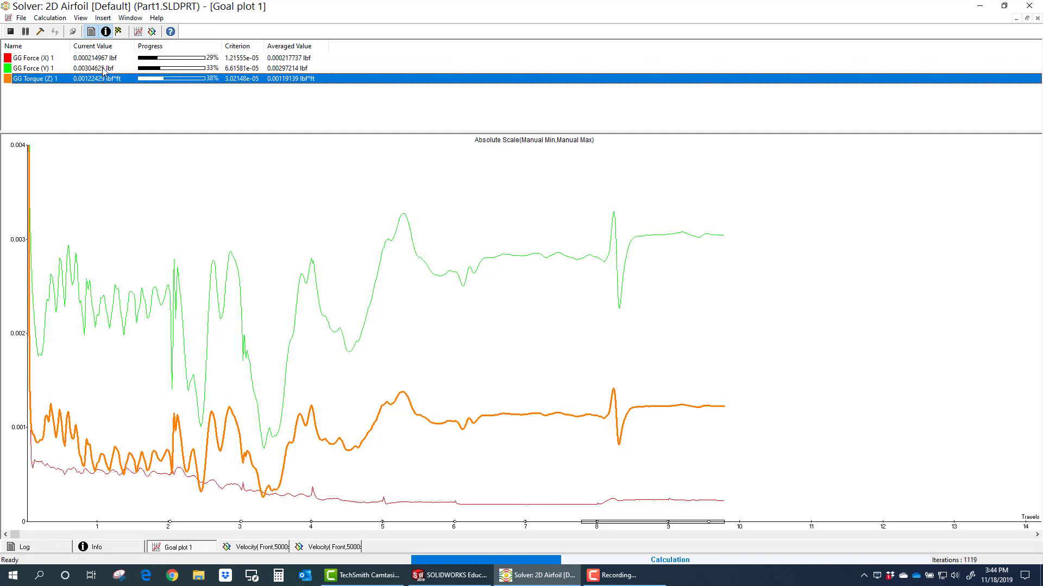
click(103, 59)
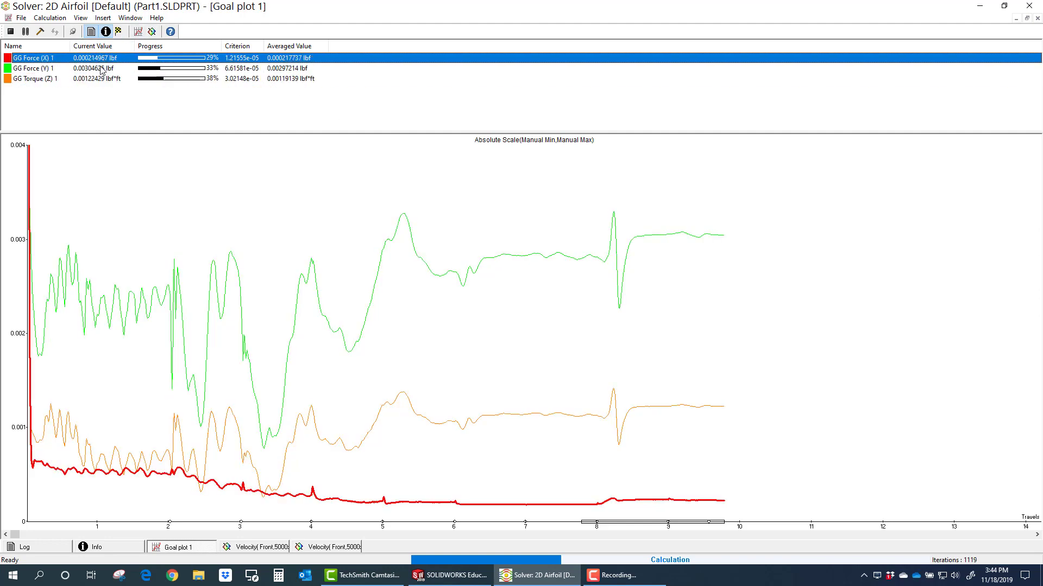
click(101, 69)
click(96, 80)
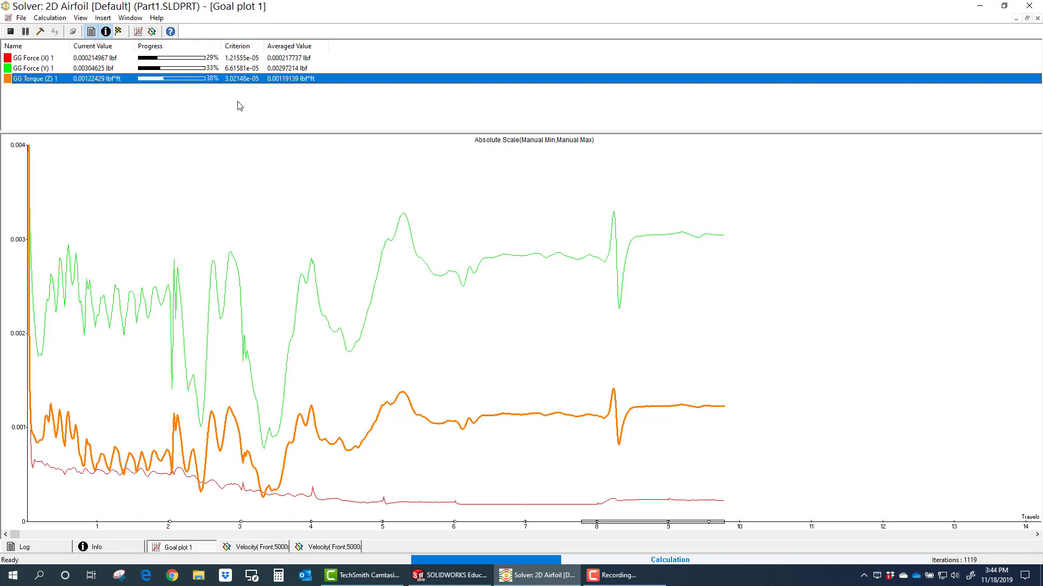